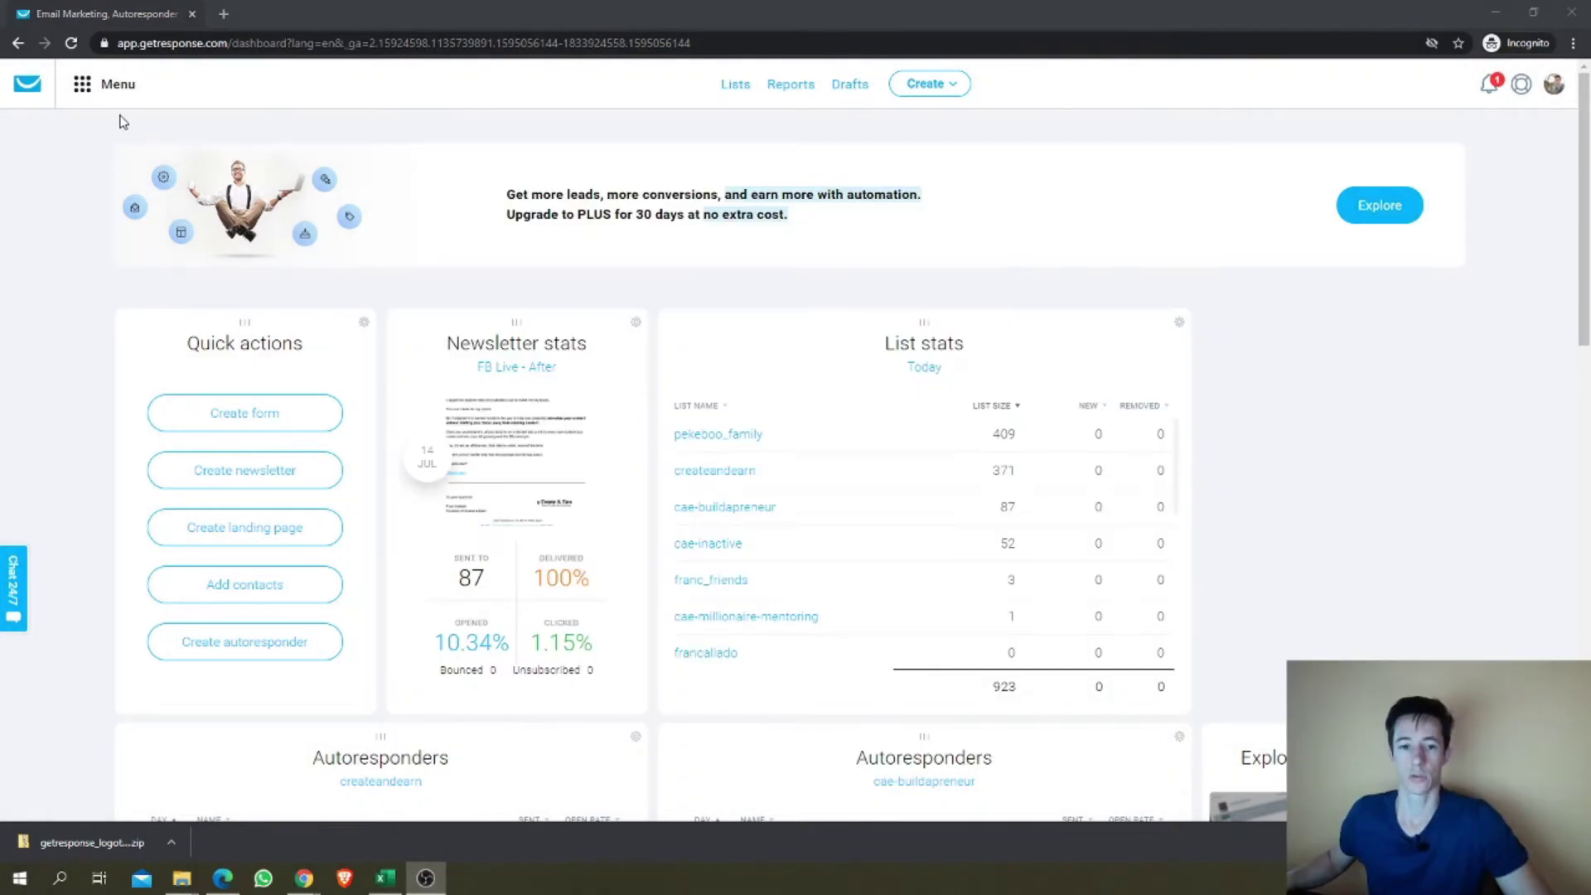
# Step: Open Autoresponders and filter to the getresponse-youtube-tutorial list, which has none yet
pyautogui.click(83, 91)
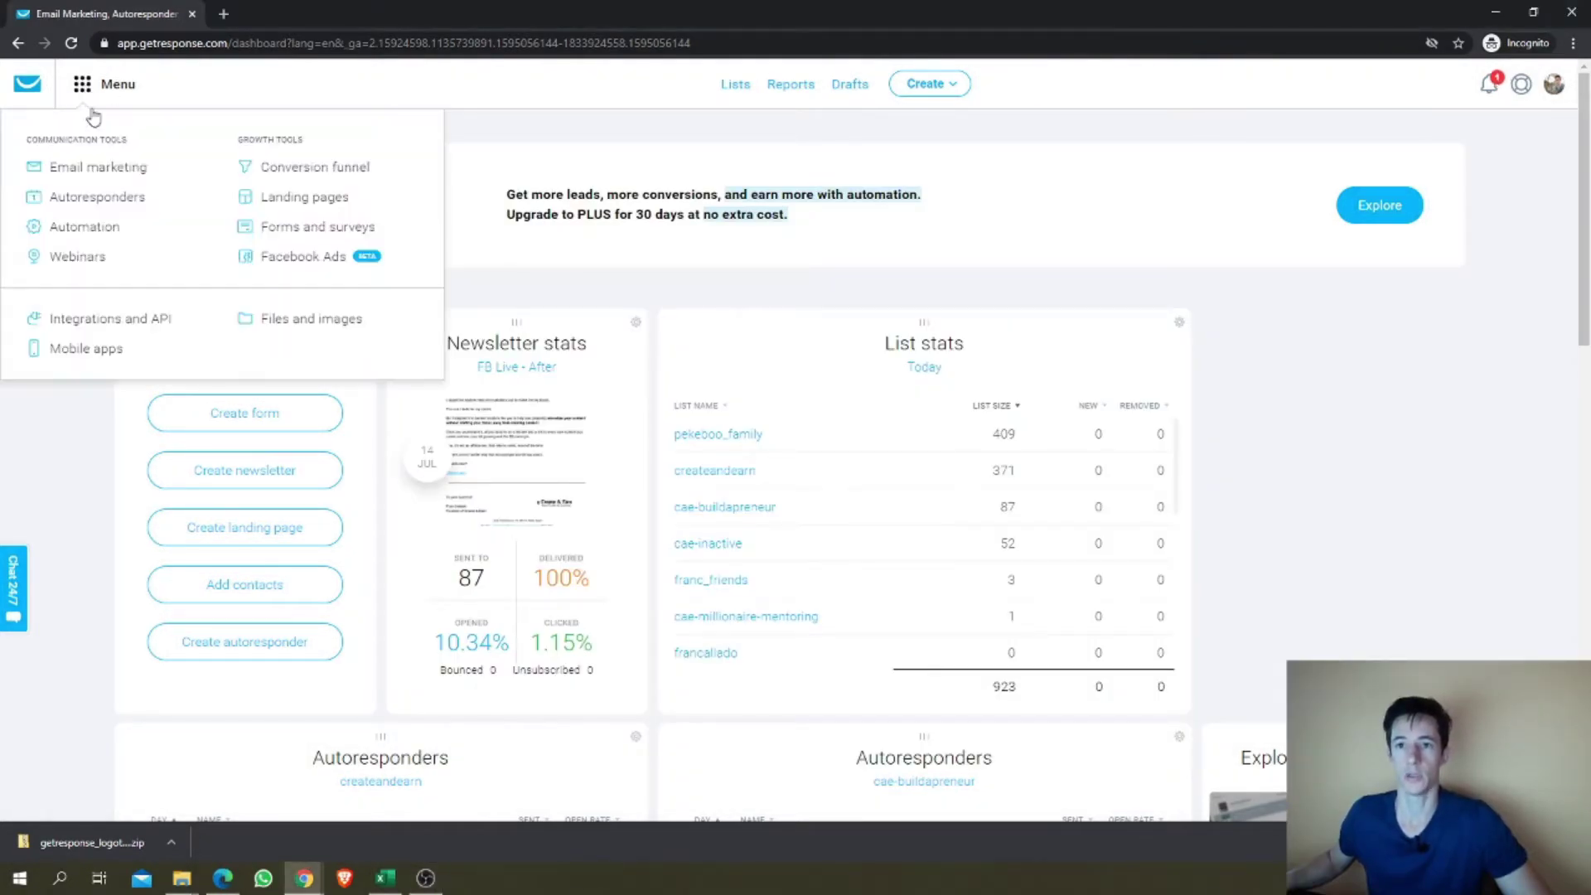
pyautogui.click(96, 199)
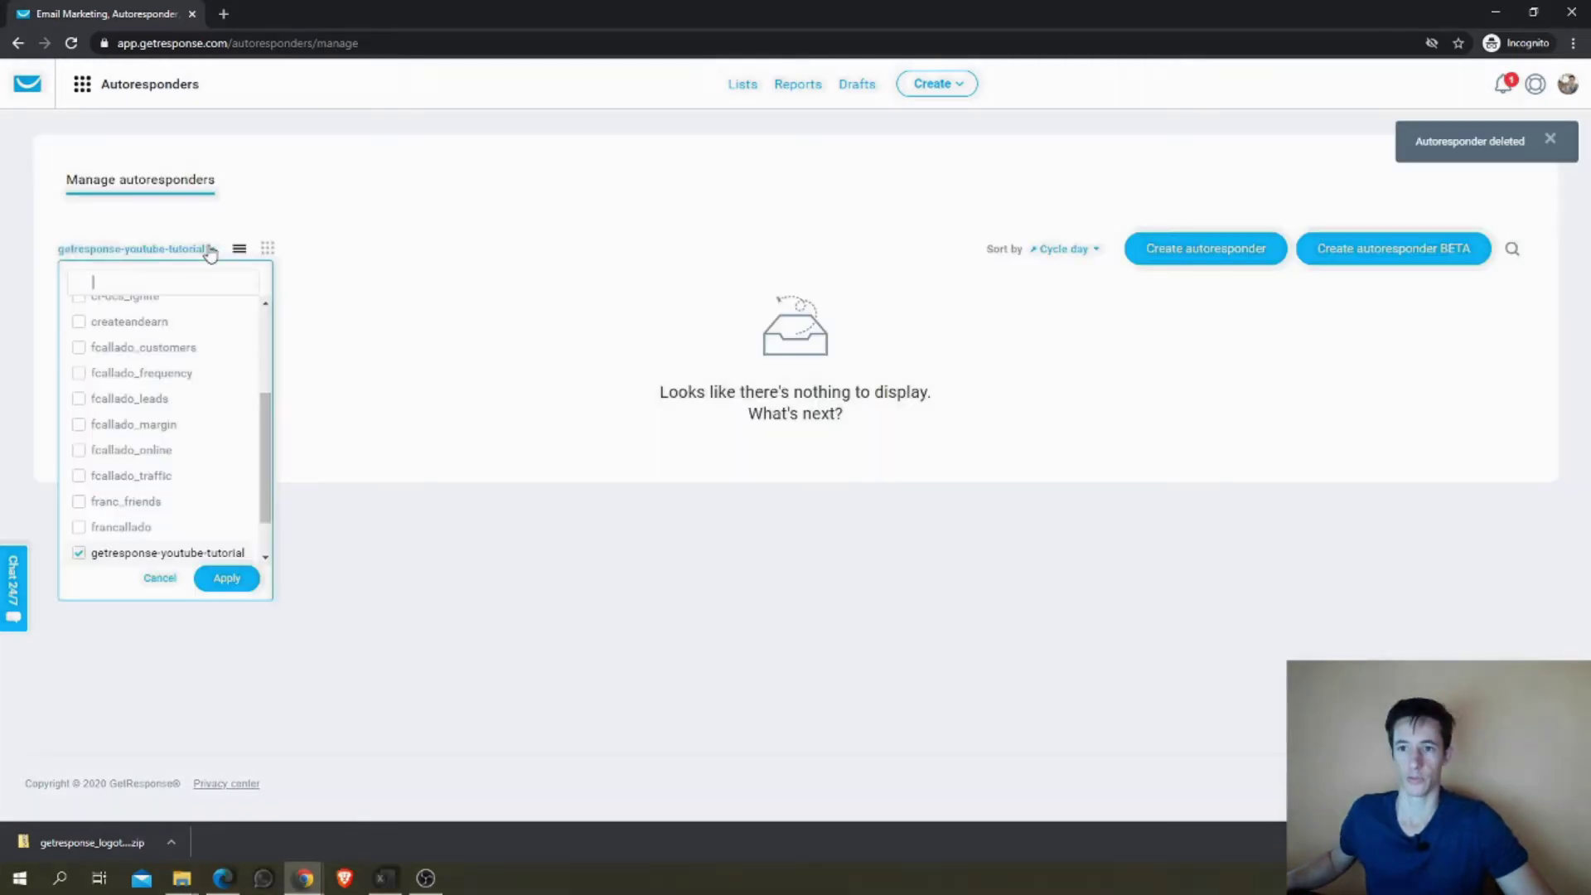
pyautogui.scroll(-1, 168, 481)
pyautogui.scroll(3, 166, 487)
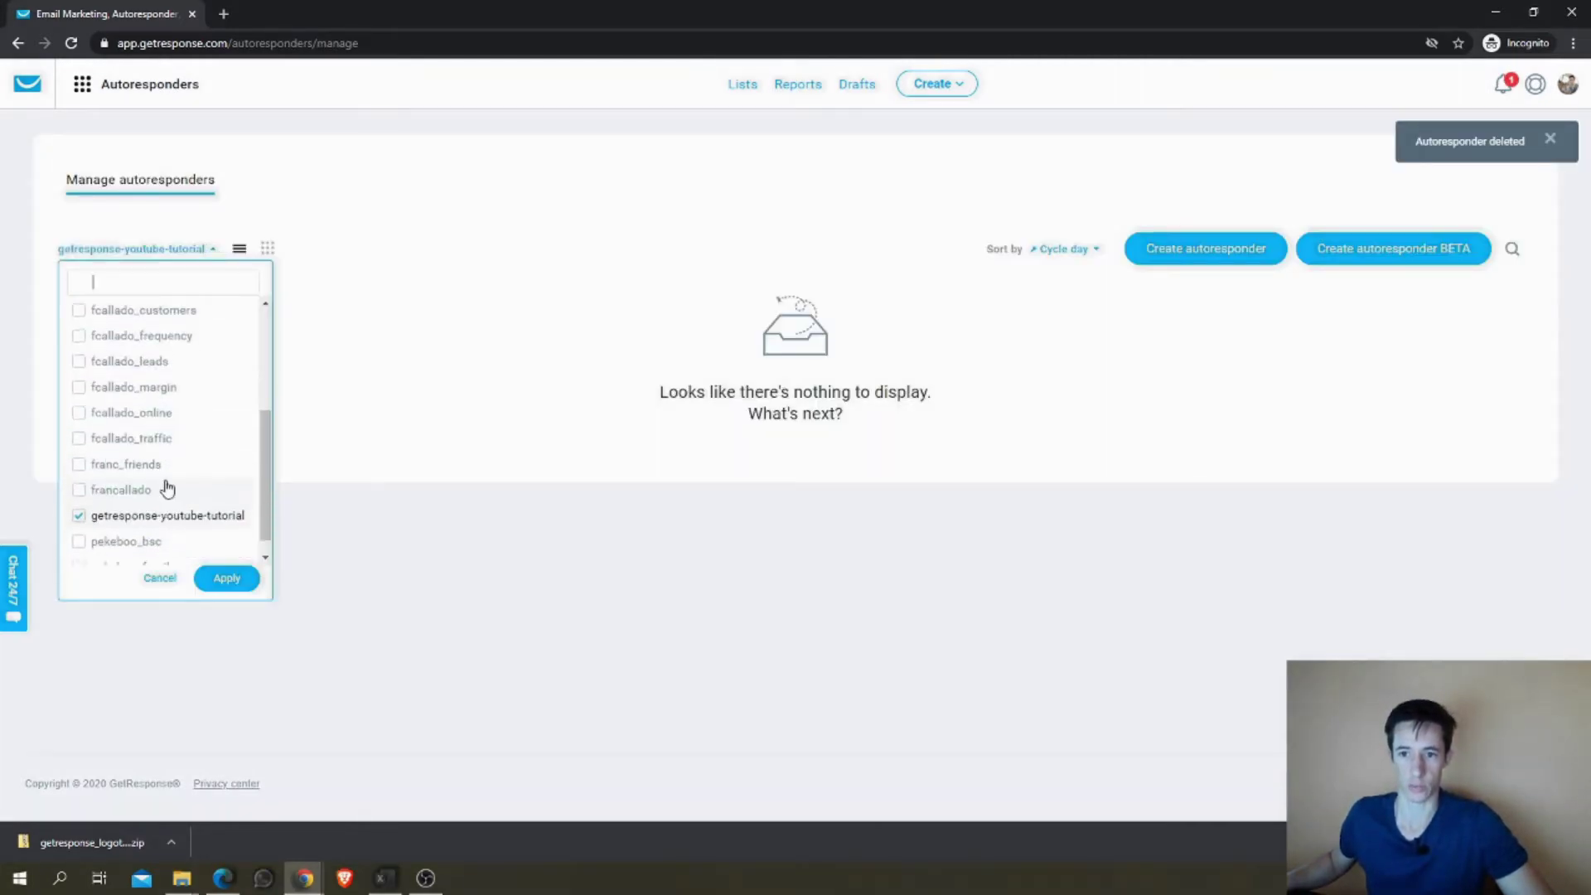
pyautogui.scroll(-3, 164, 485)
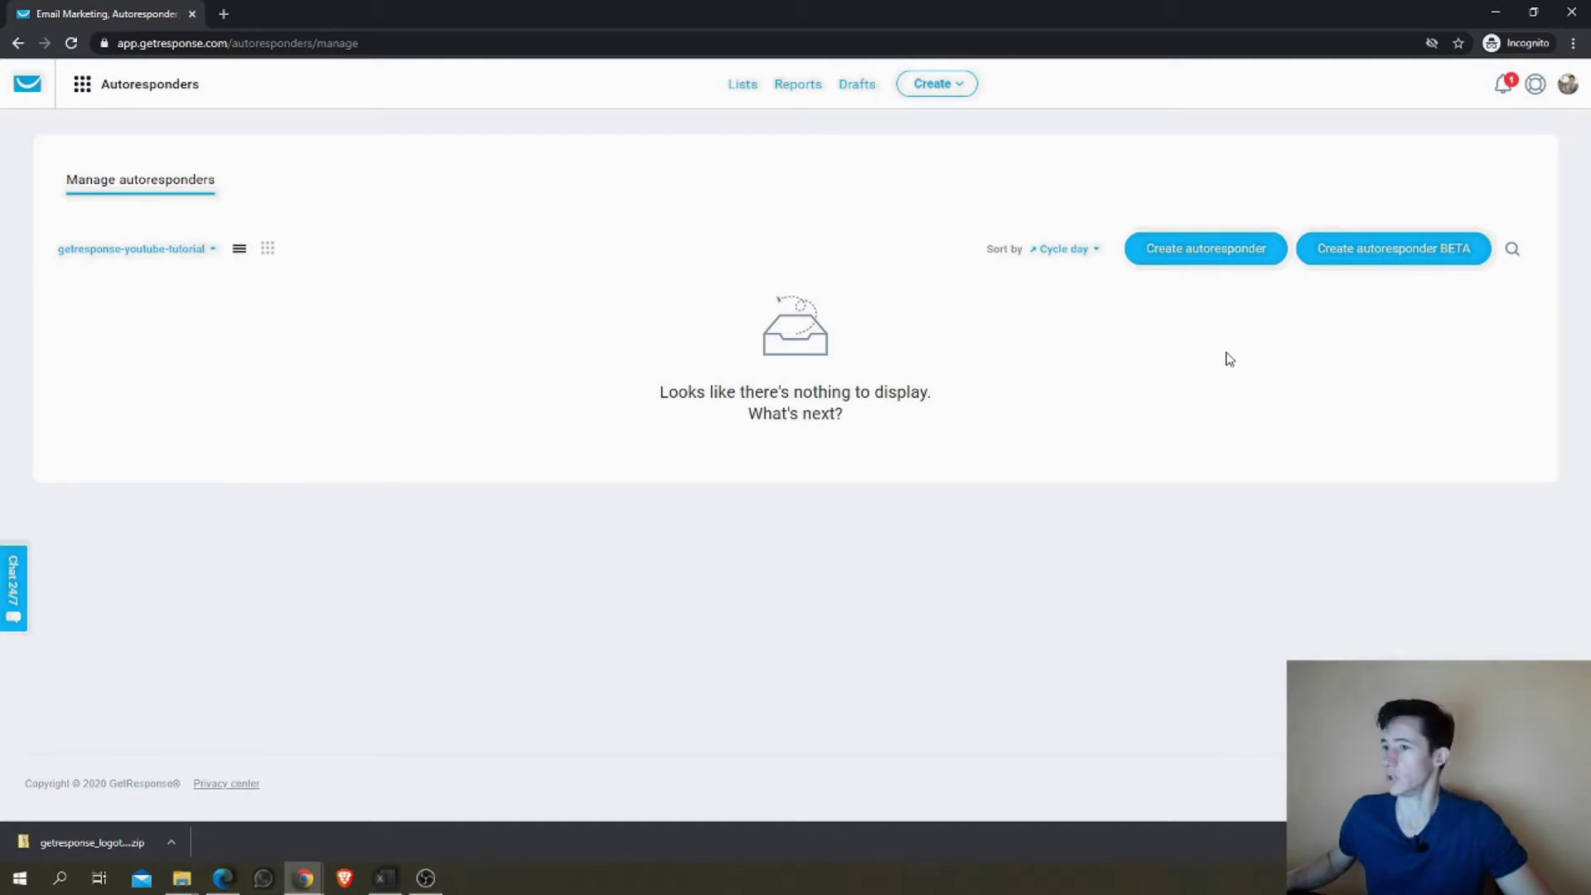
pyautogui.click(226, 578)
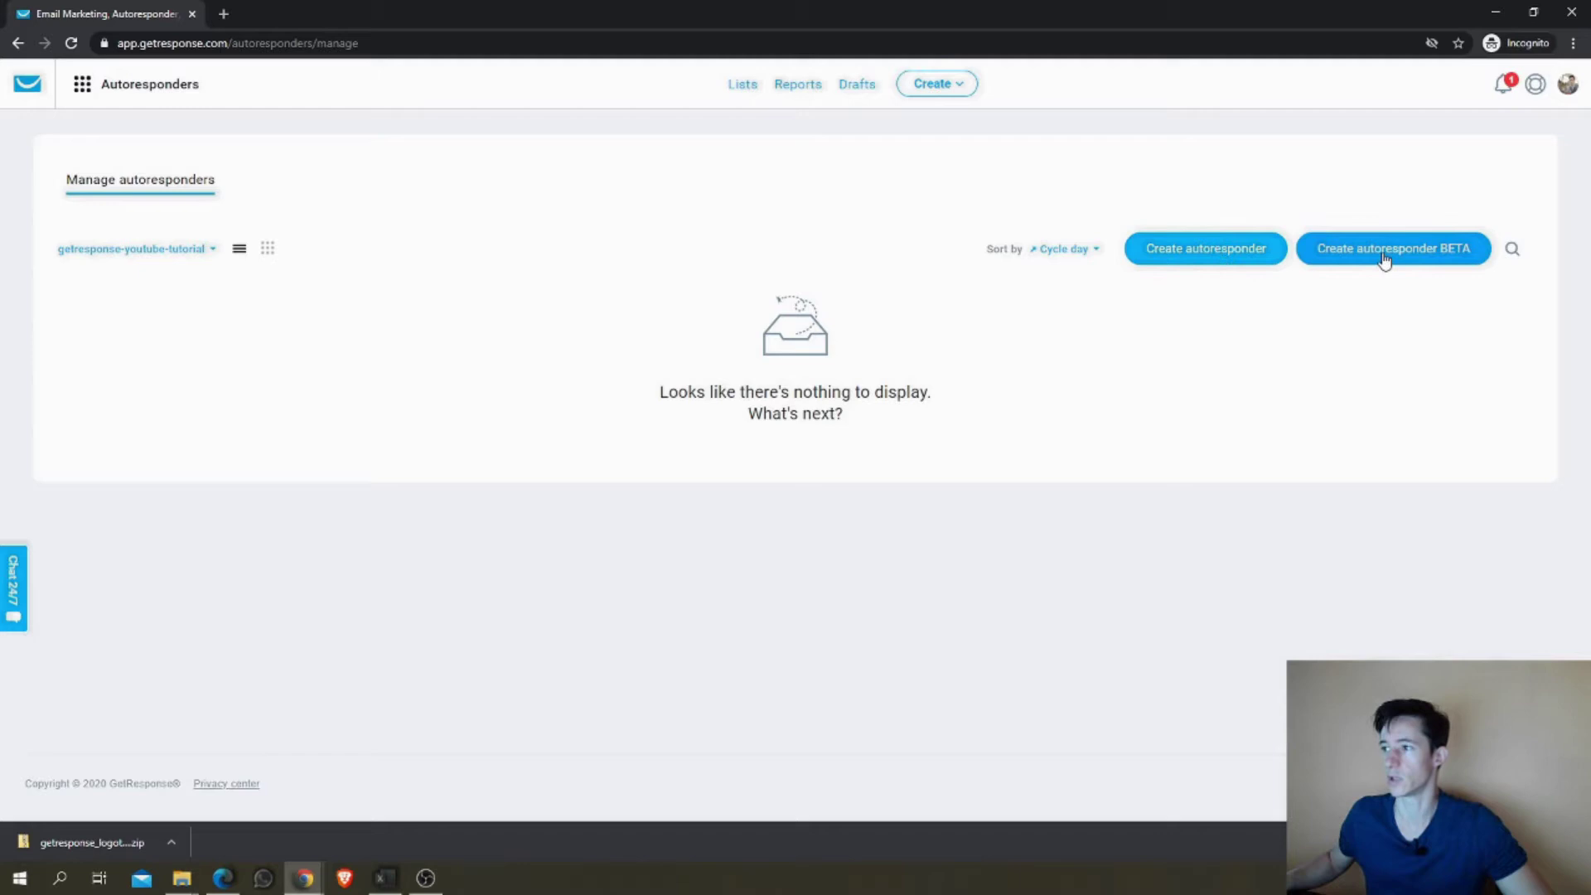
# Step: Create a new autoresponder and name it 'Getresponse Tutorial 1'
pyautogui.click(1207, 254)
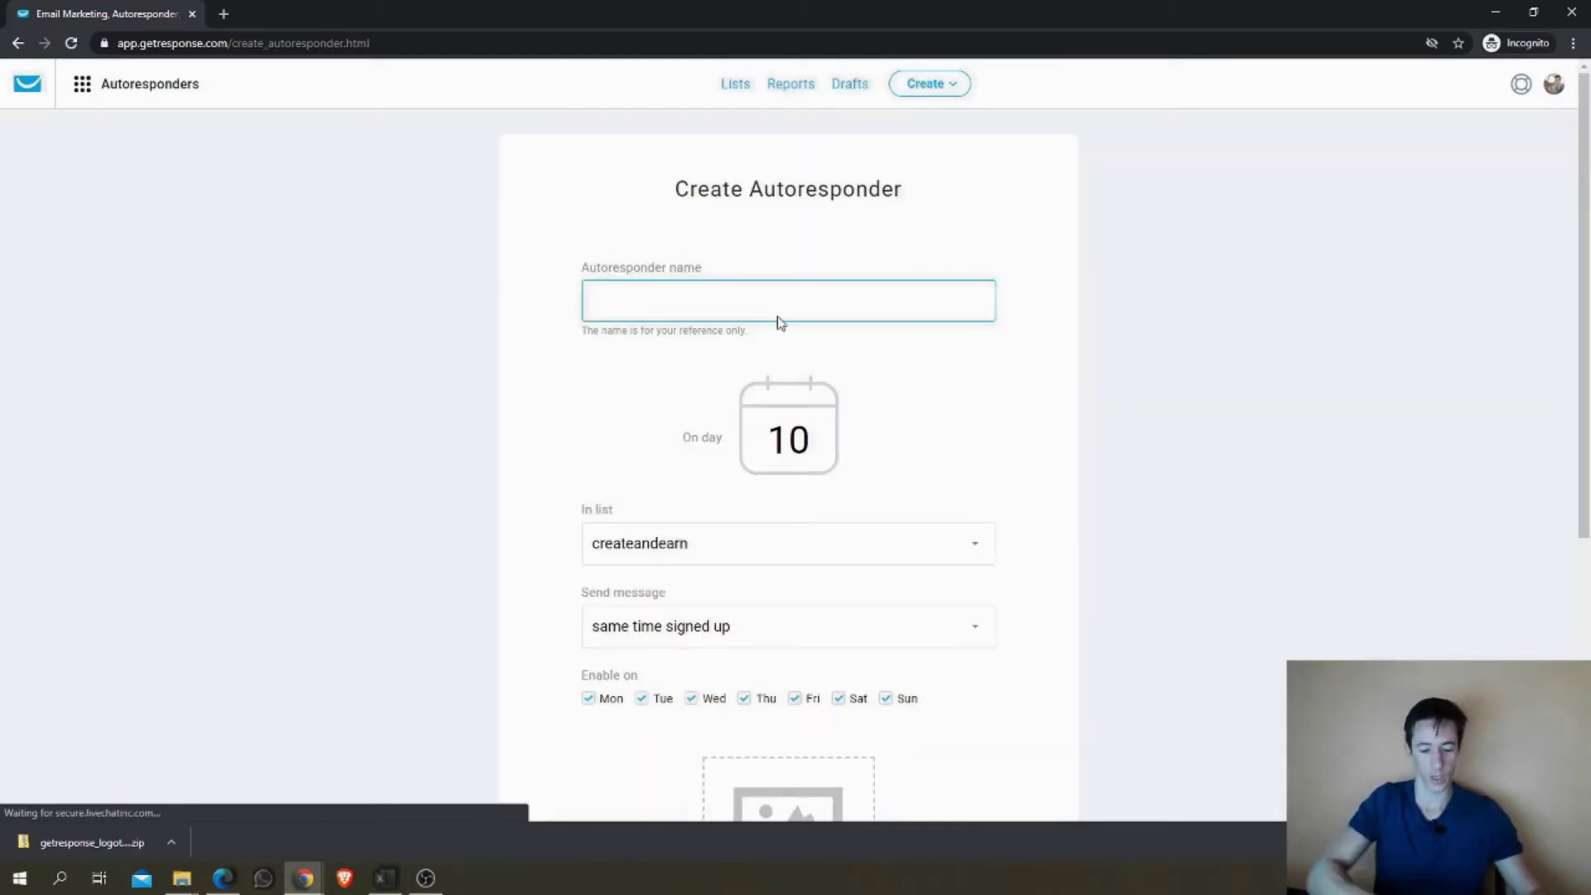
pyautogui.write('Getresponse Tutorial 1')
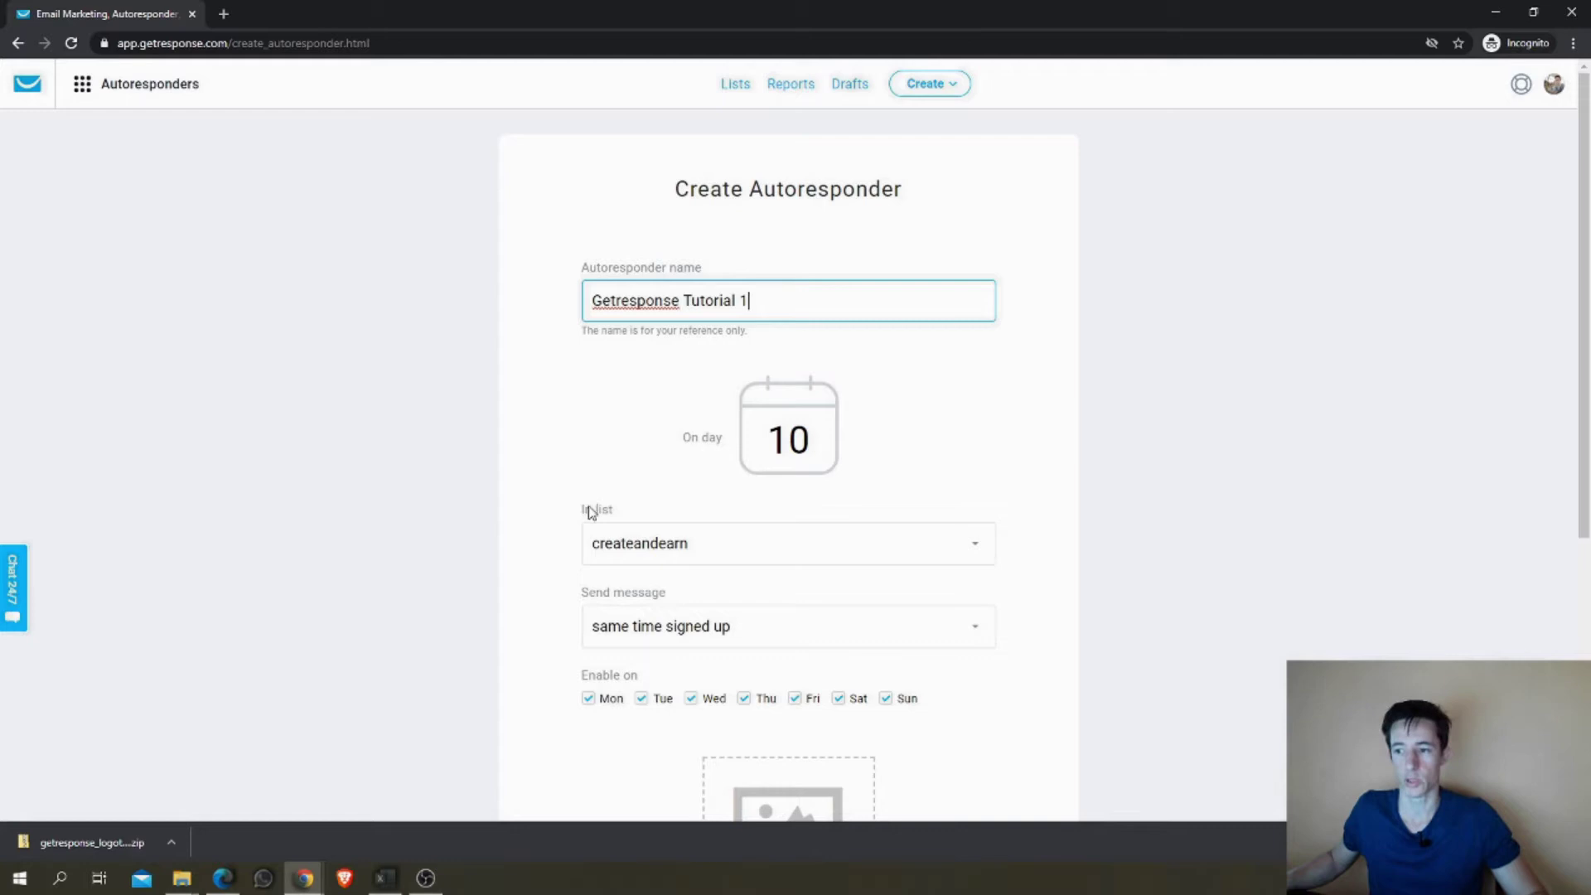
pyautogui.scroll(-1, 721, 515)
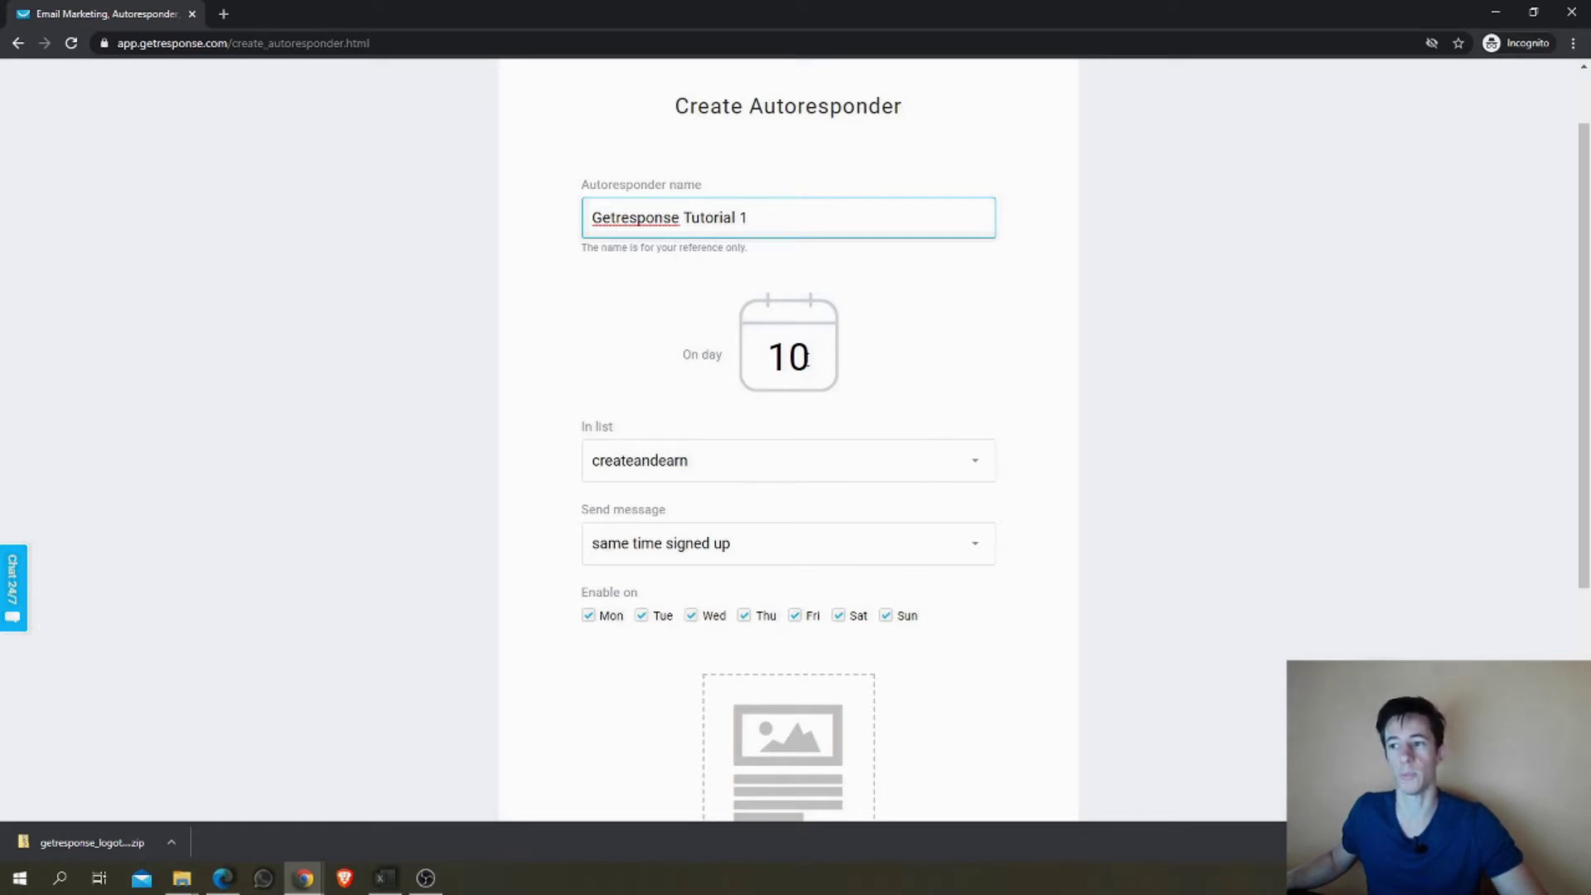
# Step: Assign the autoresponder to the getresponse-youtube-tutorial list and enter 0 as the day
pyautogui.click(714, 462)
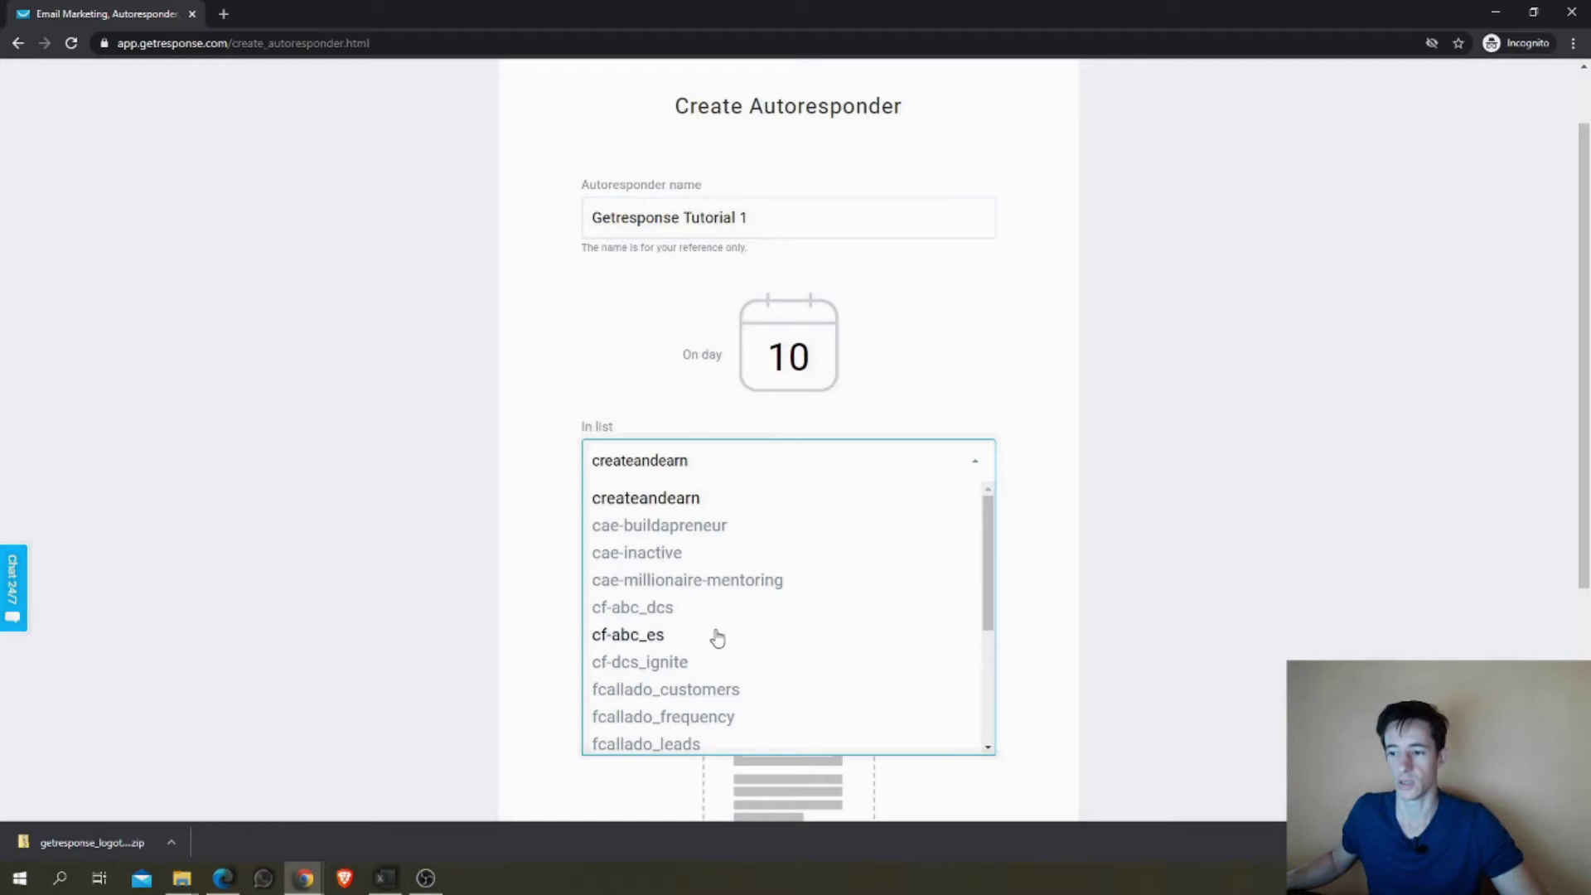
pyautogui.scroll(-3, 729, 634)
pyautogui.scroll(-1, 739, 634)
pyautogui.click(708, 687)
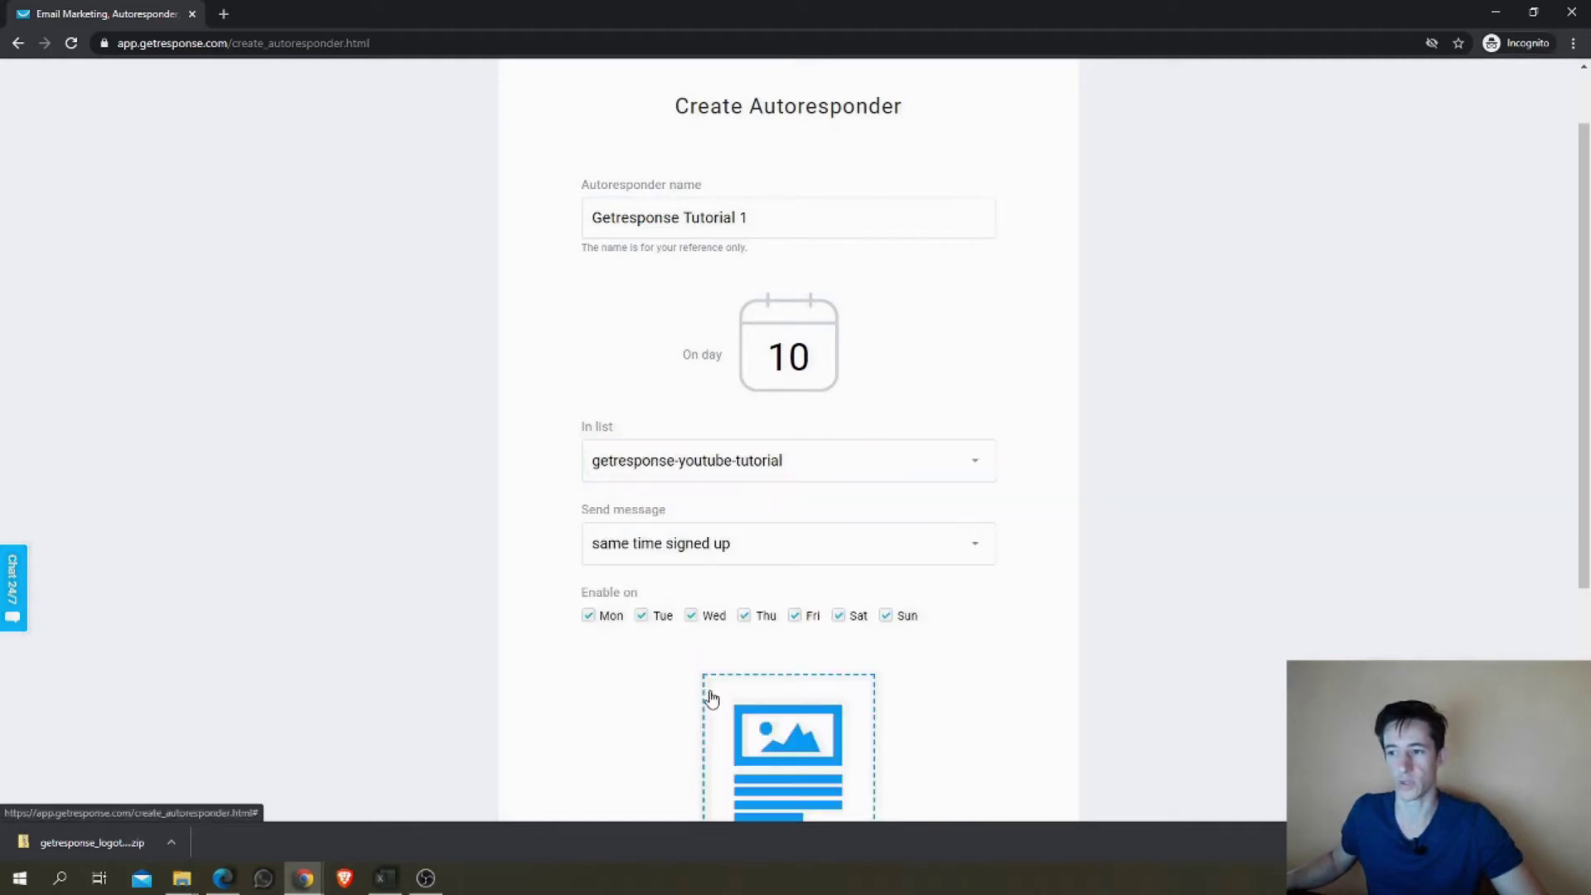
pyautogui.doubleClick(823, 358)
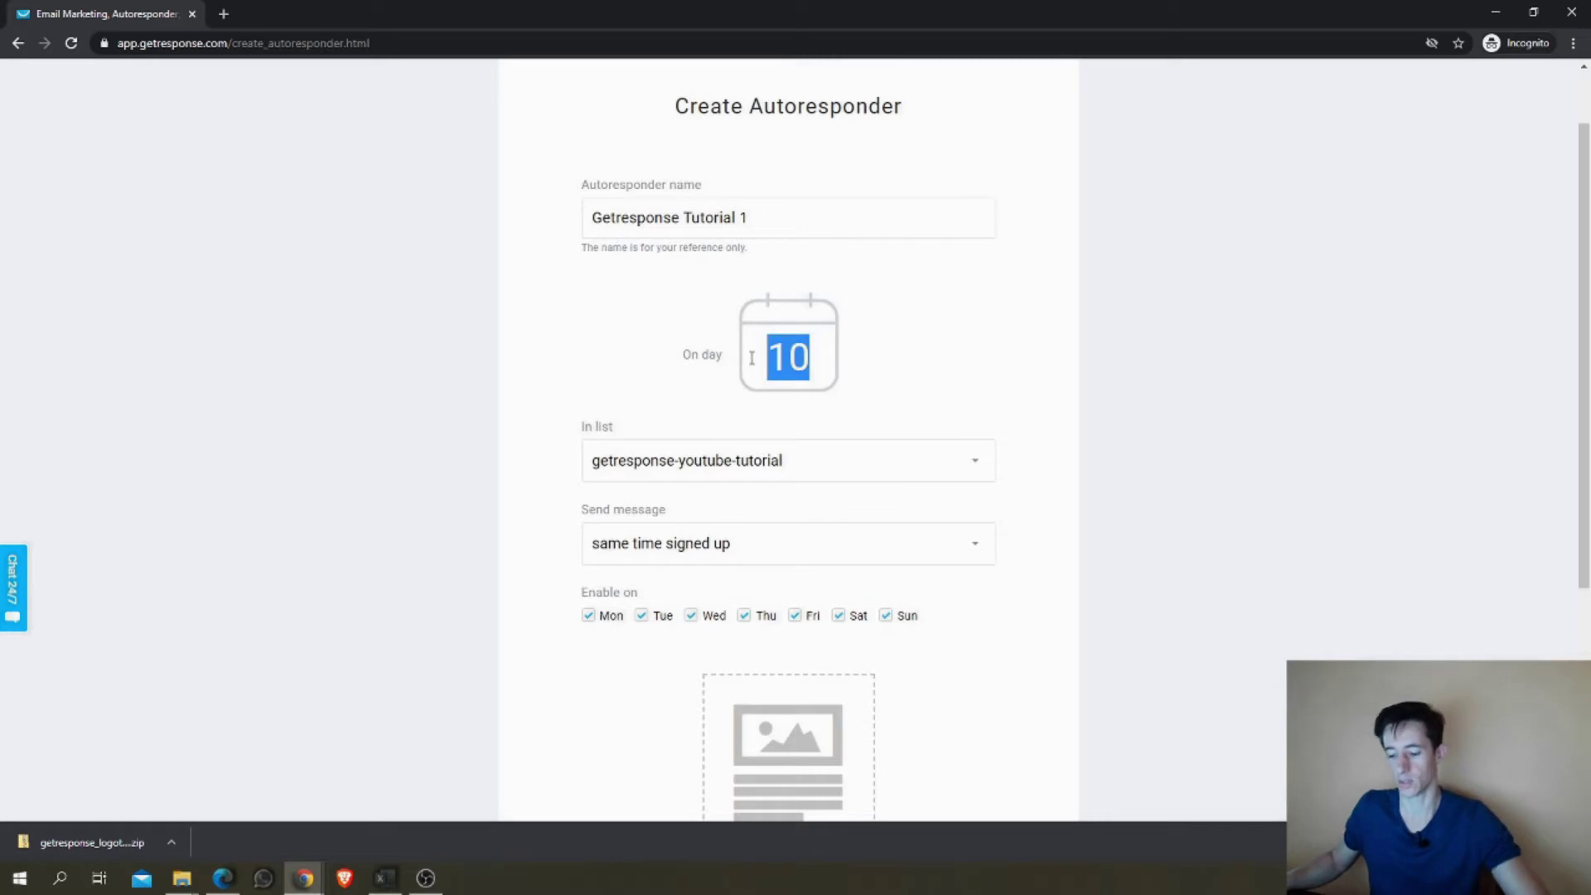
pyautogui.write('0')
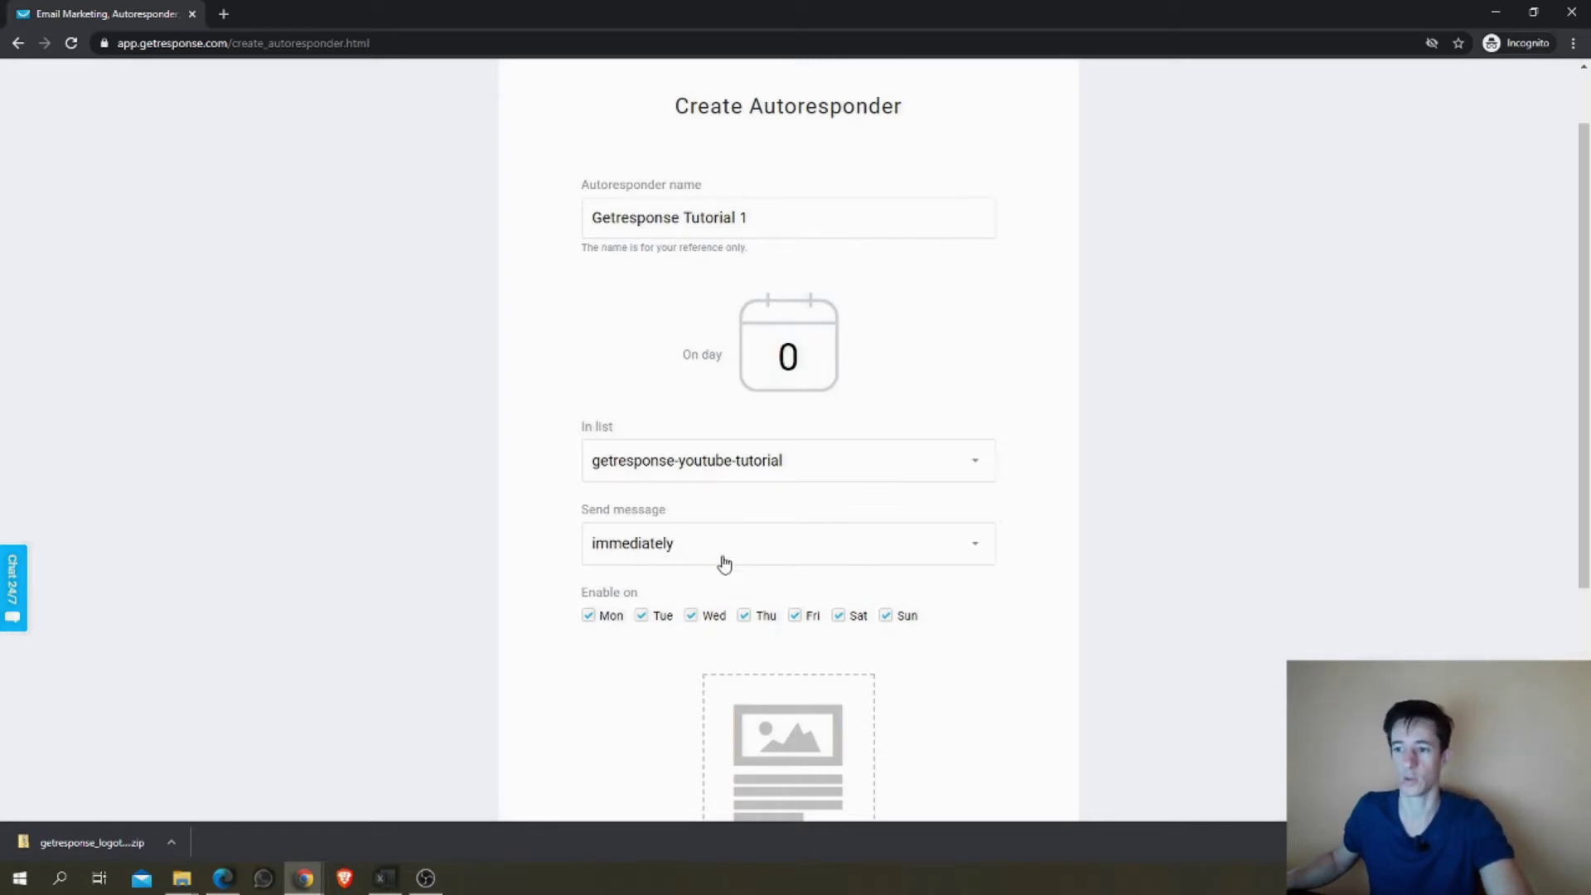
# Step: Try the 0-hour delay and set-time send options, settling on sending immediately
pyautogui.click(748, 556)
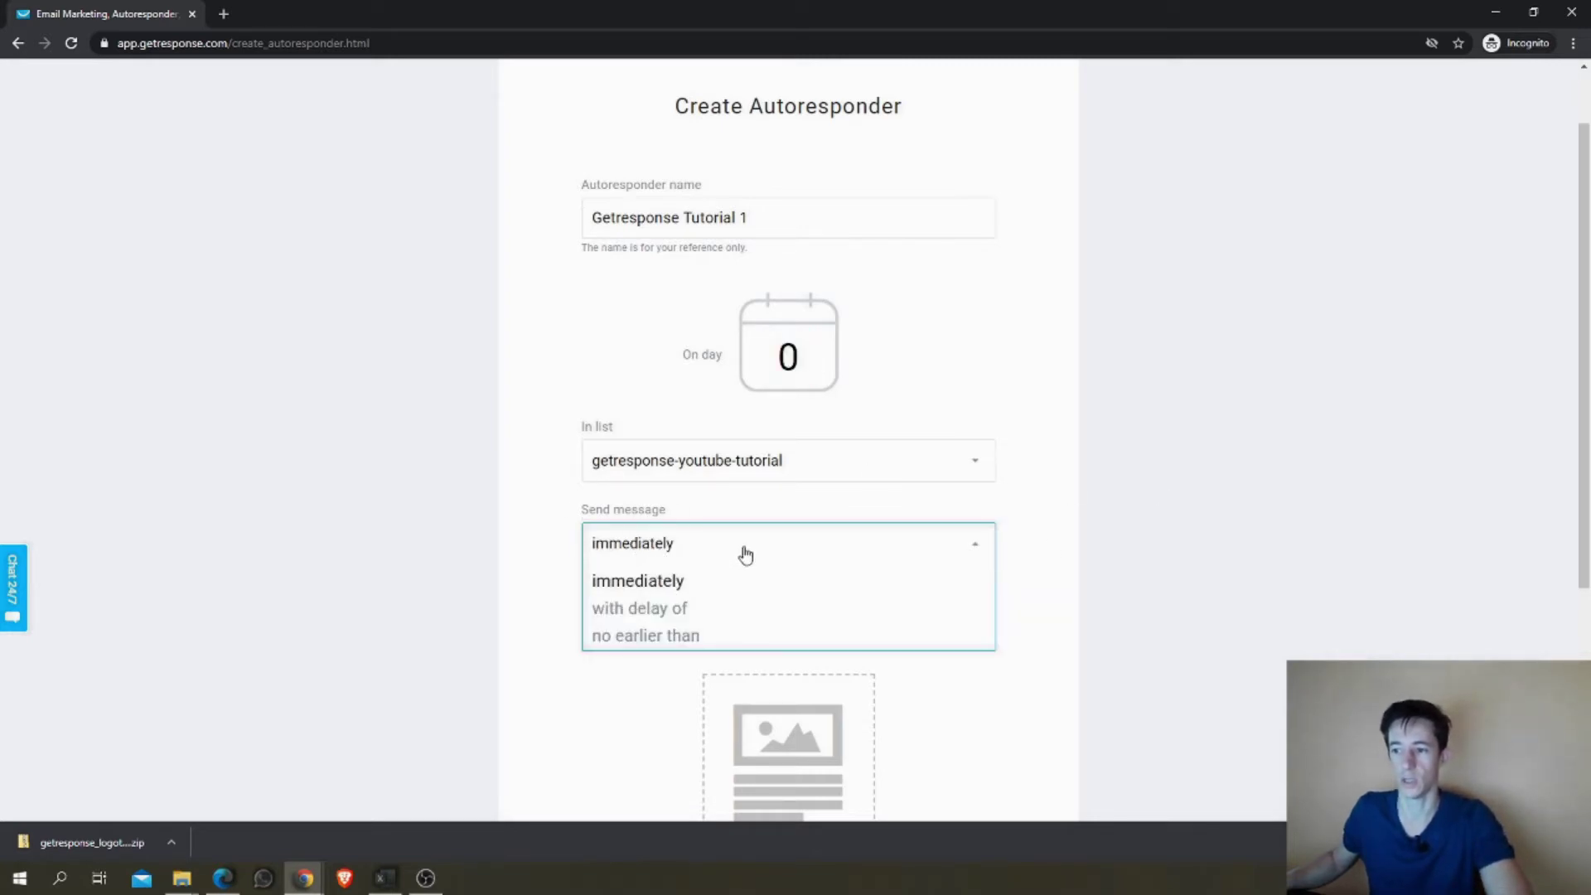
pyautogui.click(659, 612)
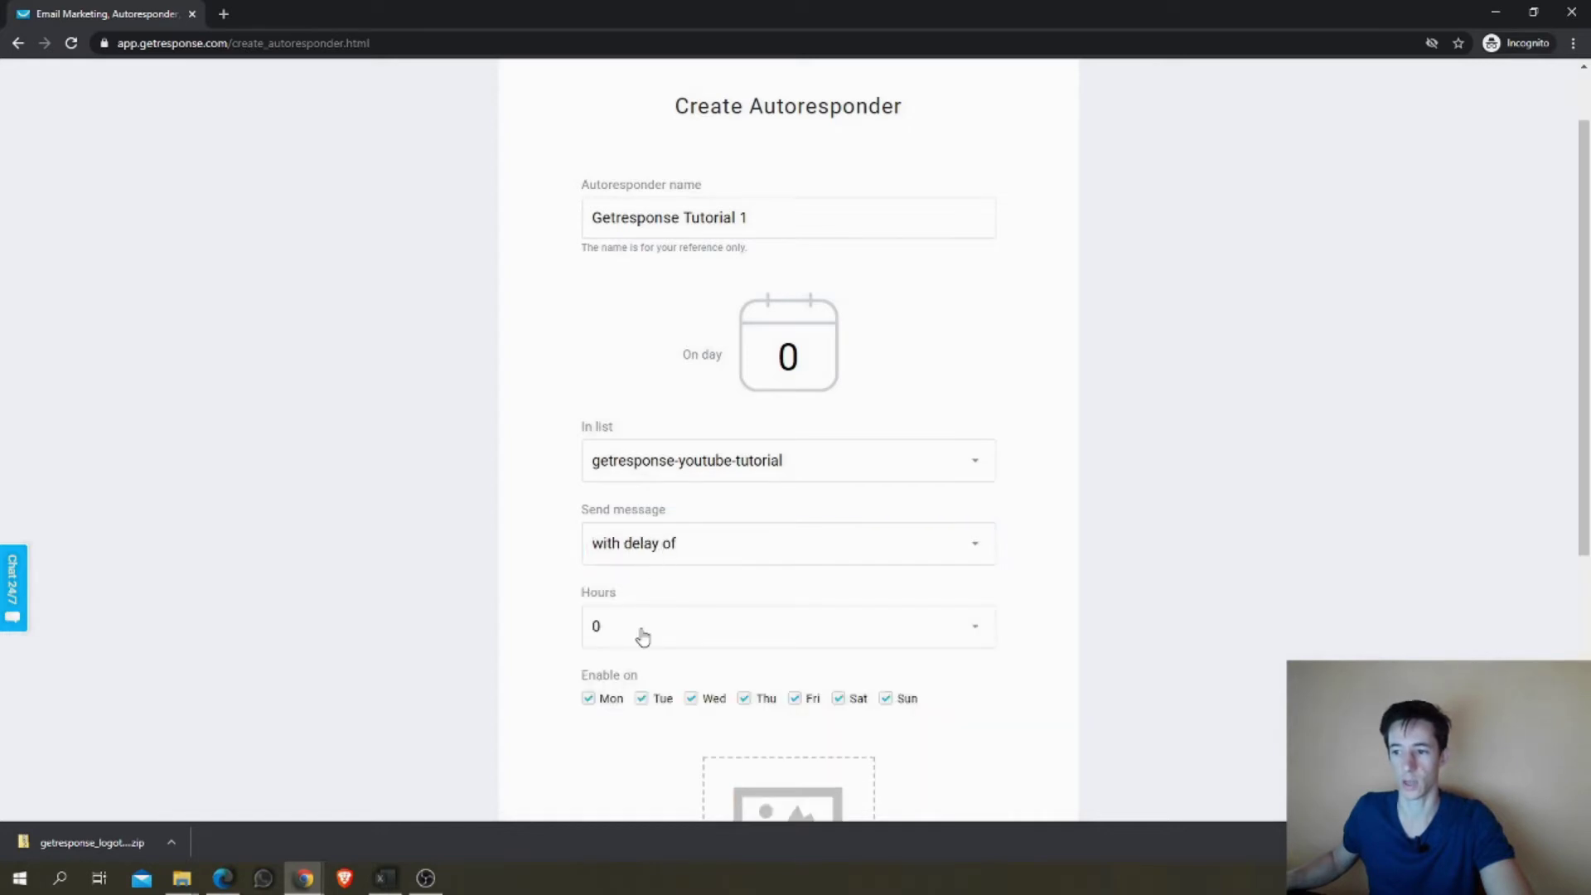
pyautogui.click(642, 637)
pyautogui.scroll(-2, 1223, 551)
pyautogui.click(659, 495)
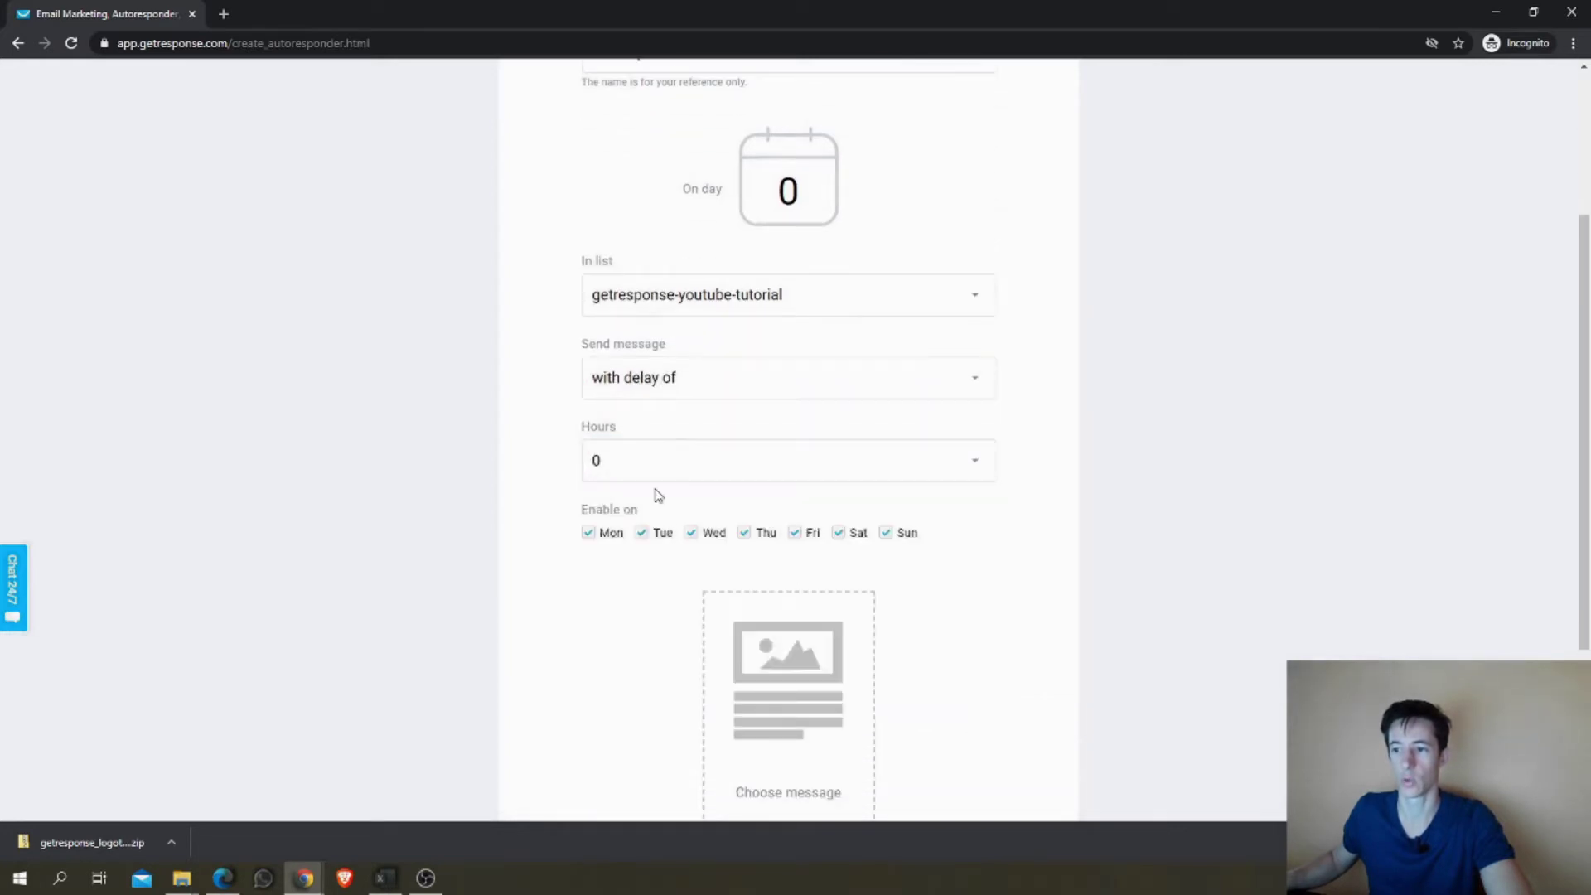
pyautogui.click(690, 379)
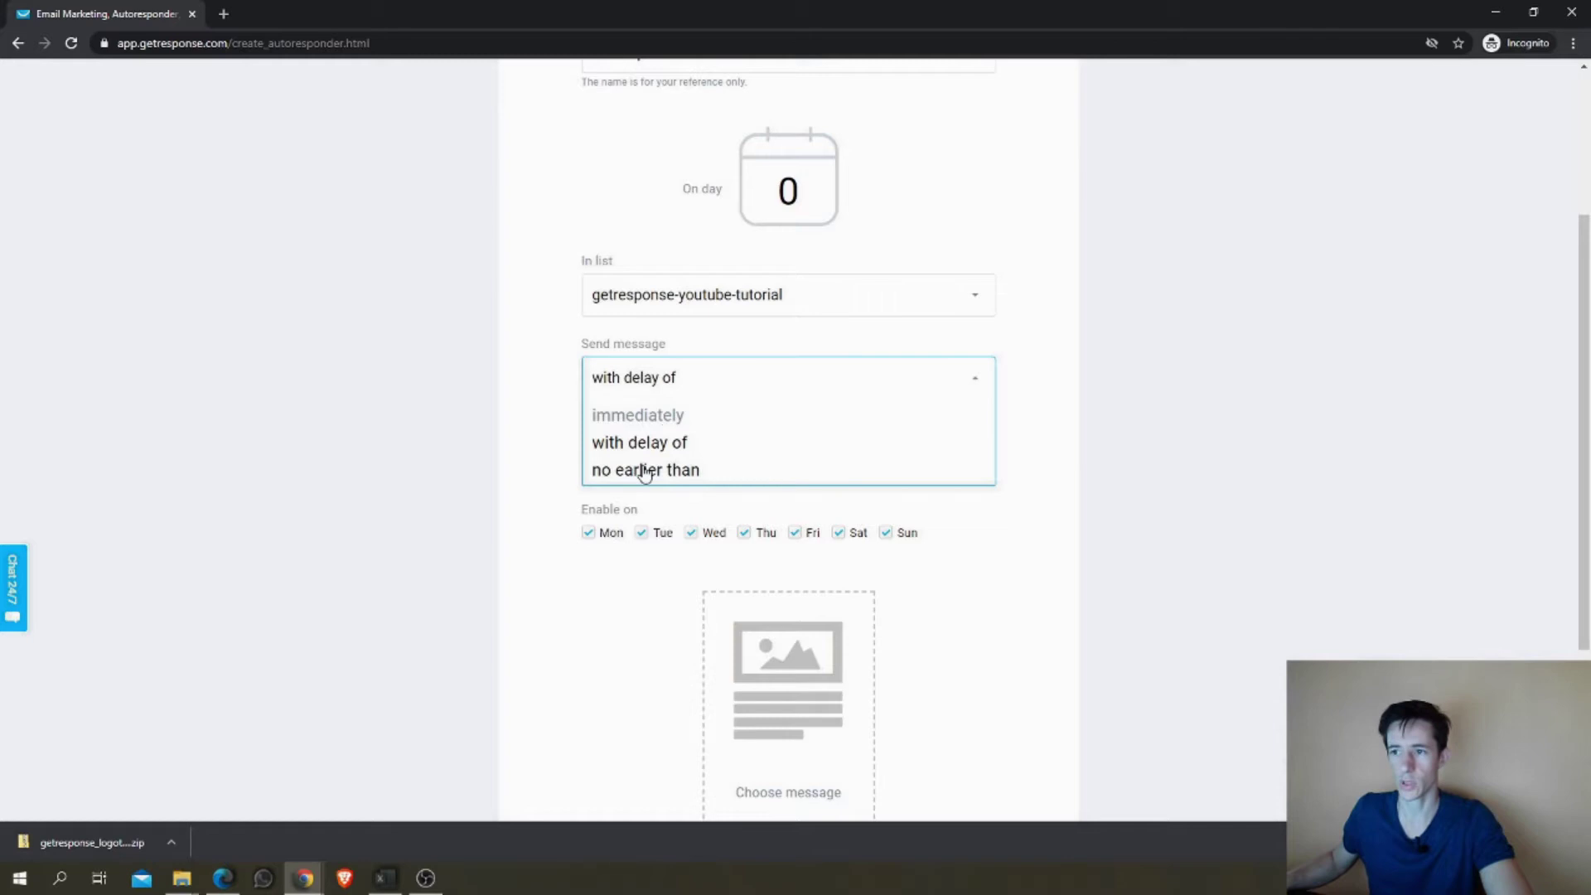
pyautogui.click(644, 470)
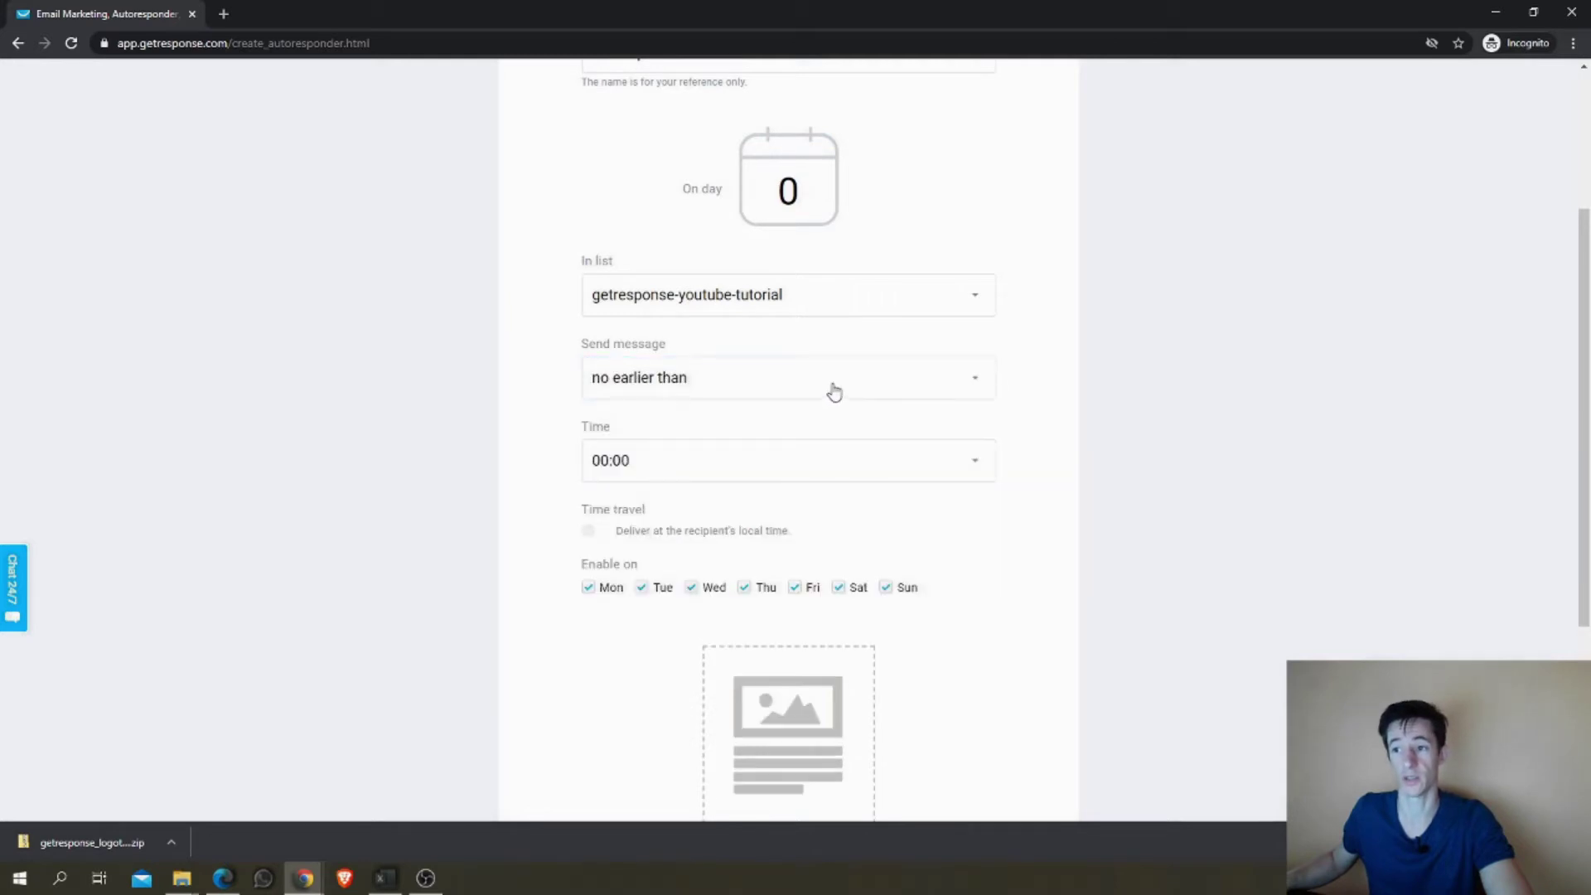
pyautogui.click(667, 379)
pyautogui.click(636, 417)
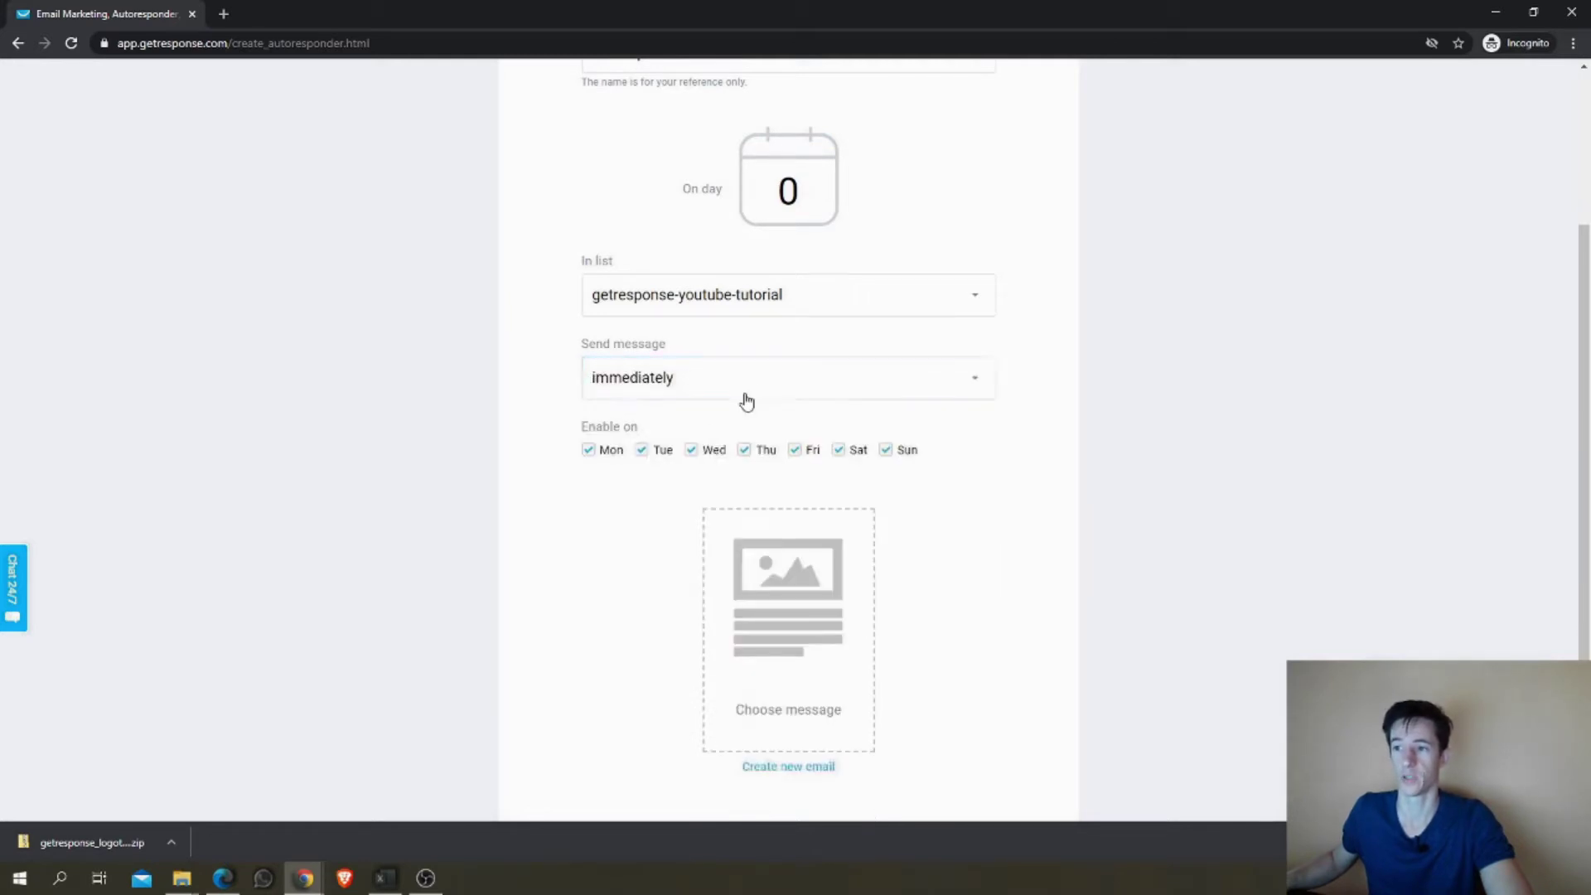
pyautogui.scroll(2, 837, 347)
pyautogui.doubleClick(807, 358)
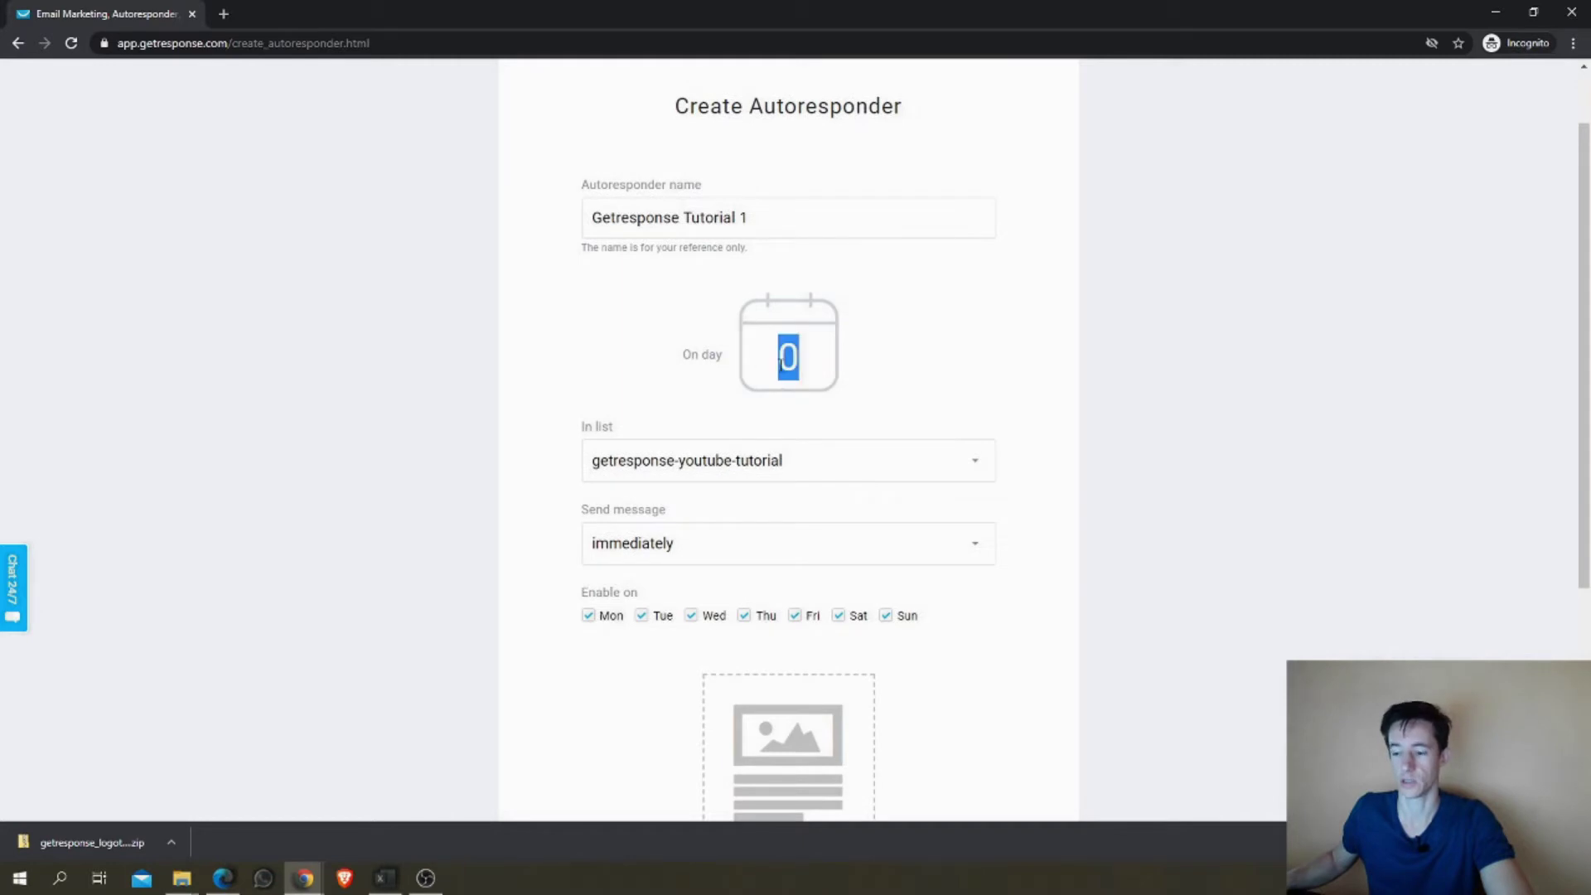
# Step: Change the day to 1, review the timing options, then set the day back to 0
pyautogui.write('1')
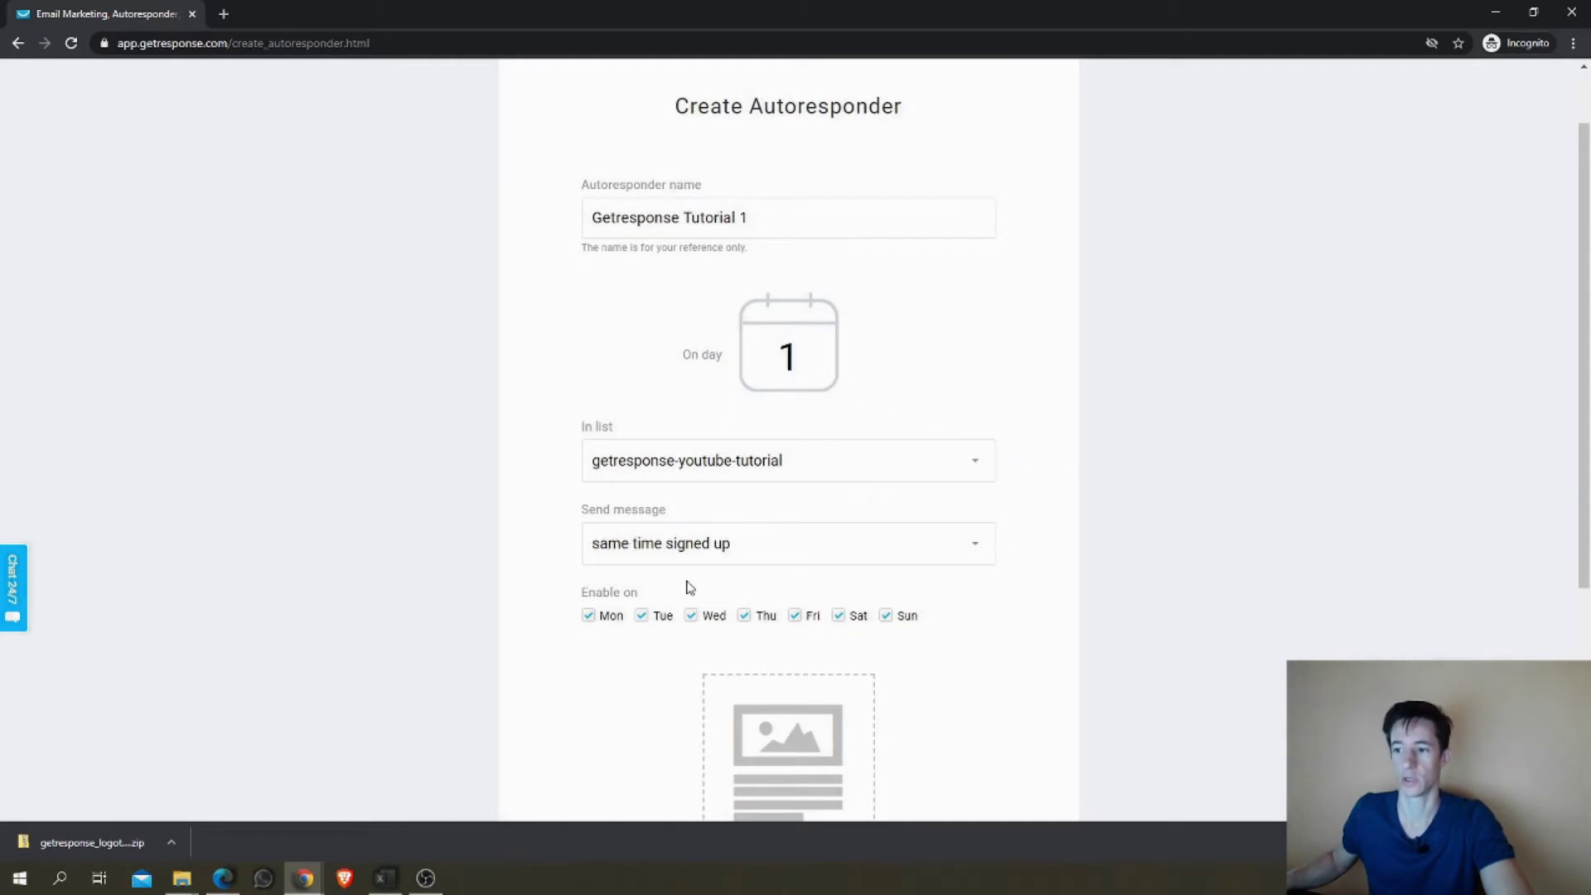
pyautogui.click(695, 544)
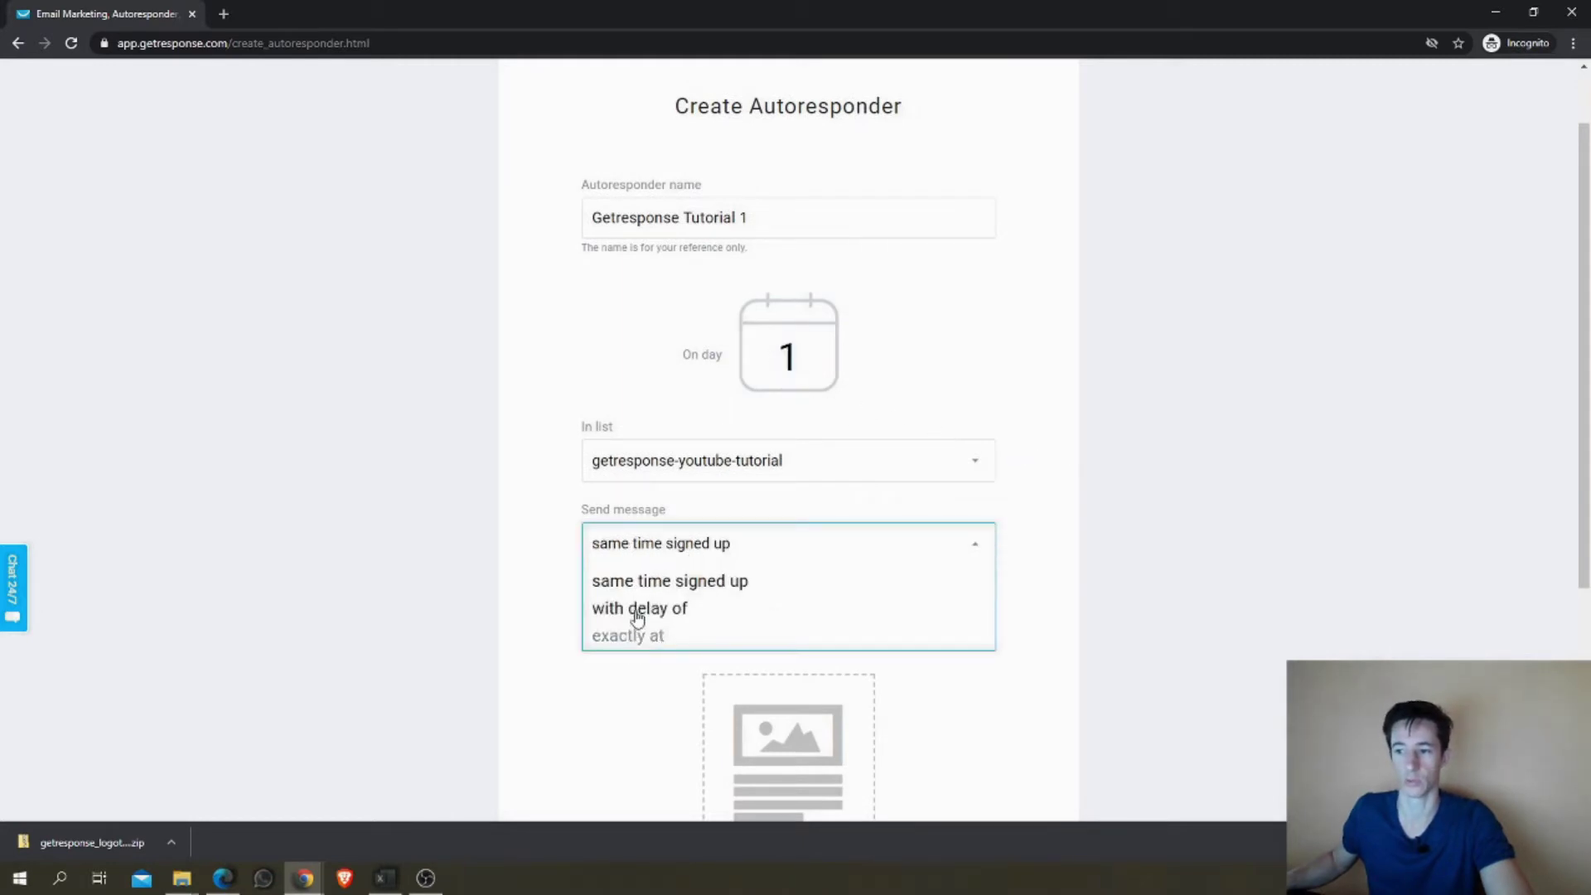
pyautogui.click(551, 594)
pyautogui.moveTo(800, 359); pyautogui.dragTo(753, 358)
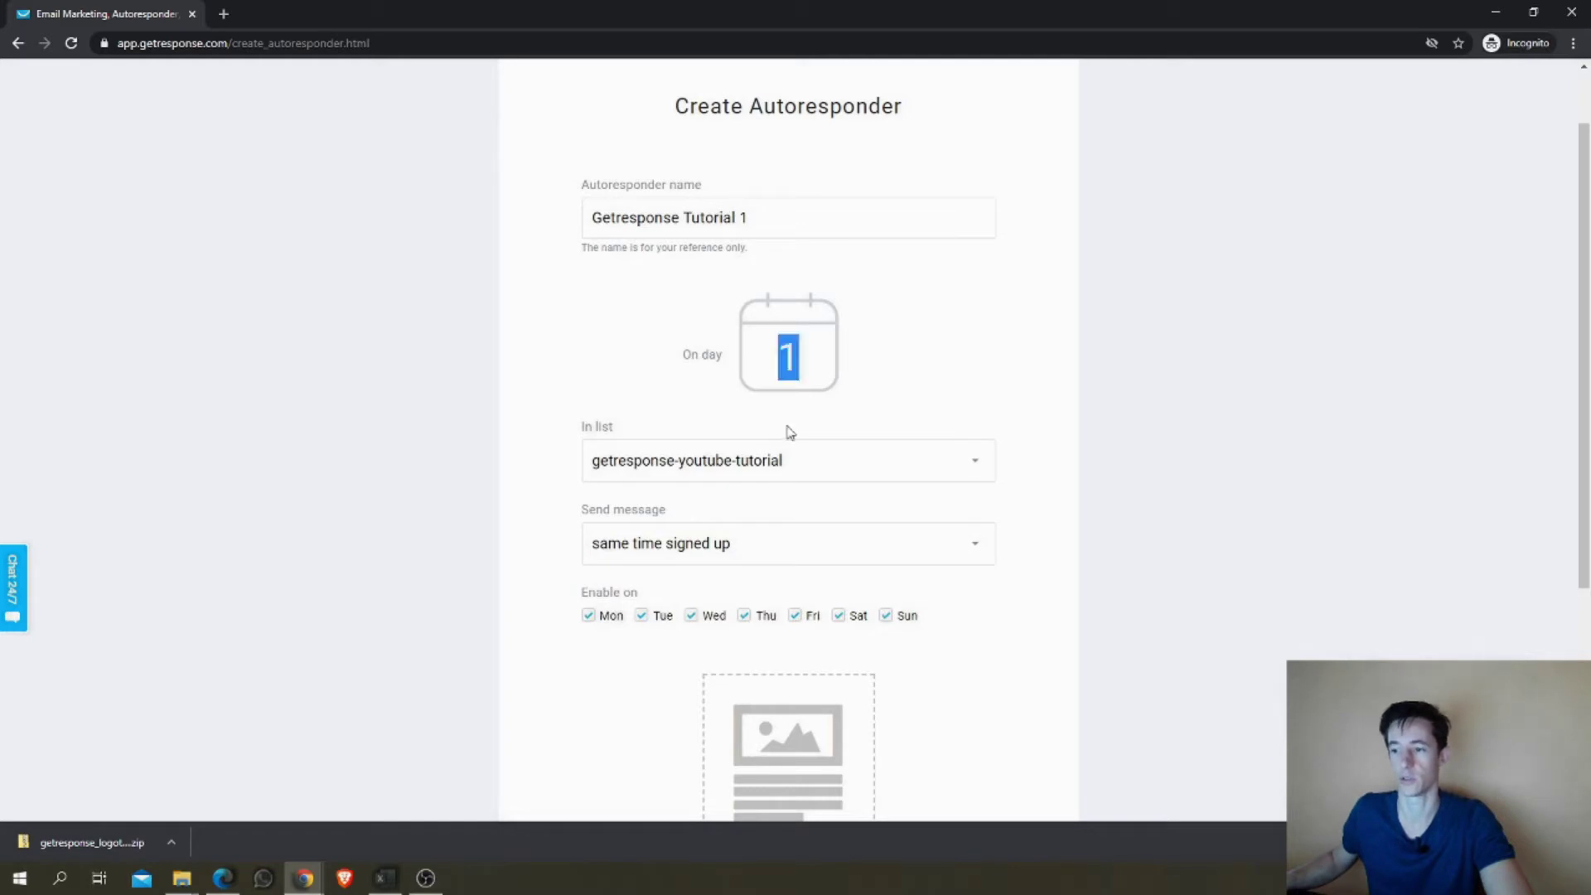
pyautogui.write('0')
# Step: Toggle Monday off and back on so all seven sending days stay enabled
pyautogui.scroll(-2, 1158, 542)
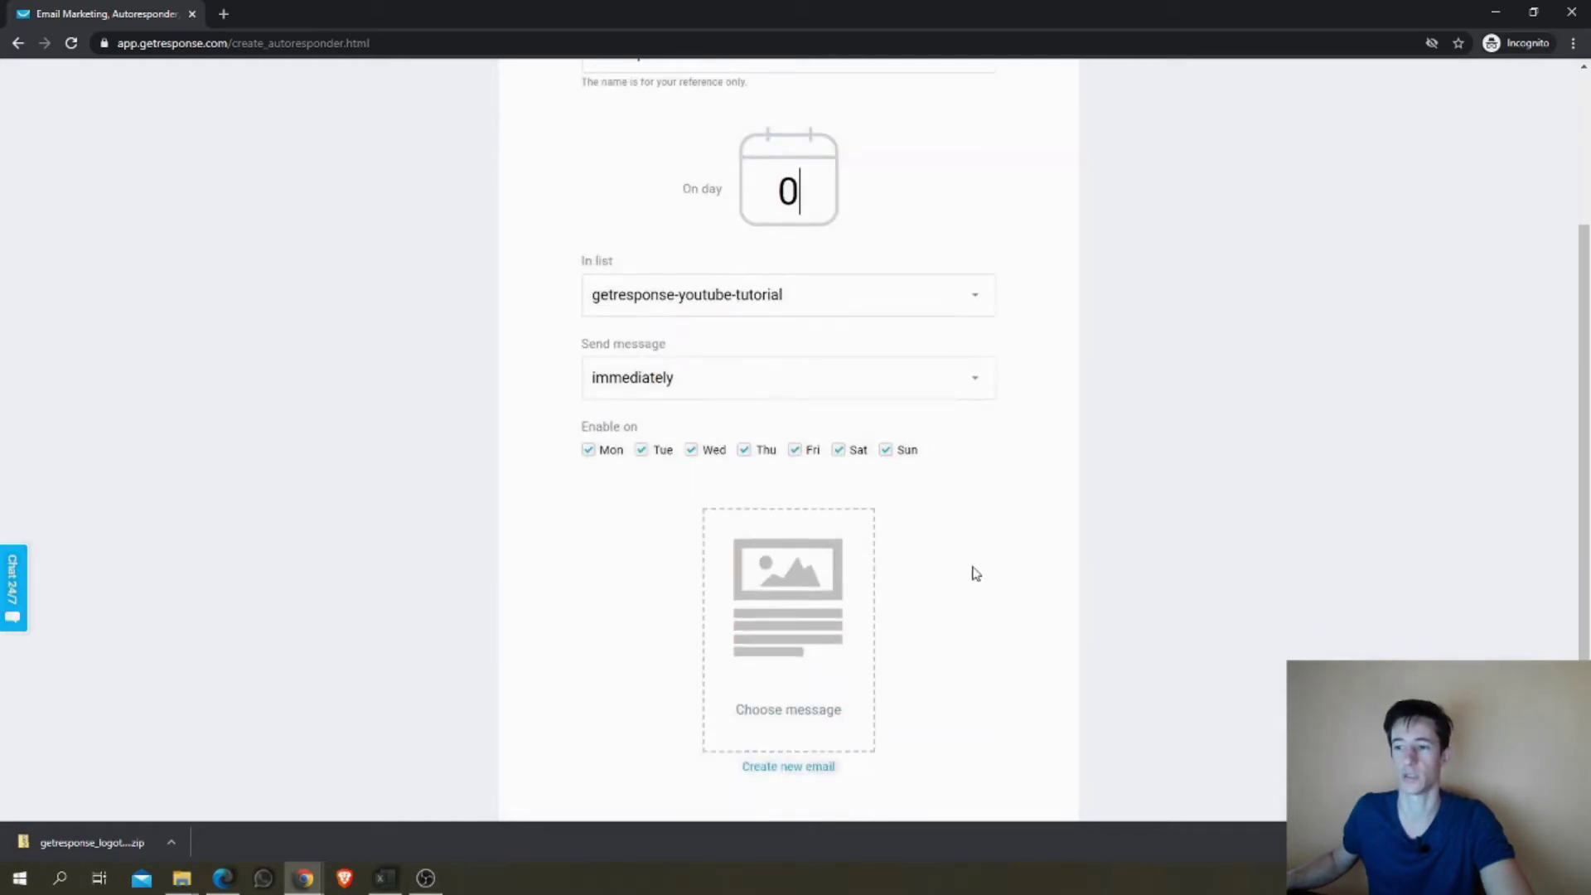
pyautogui.click(587, 451)
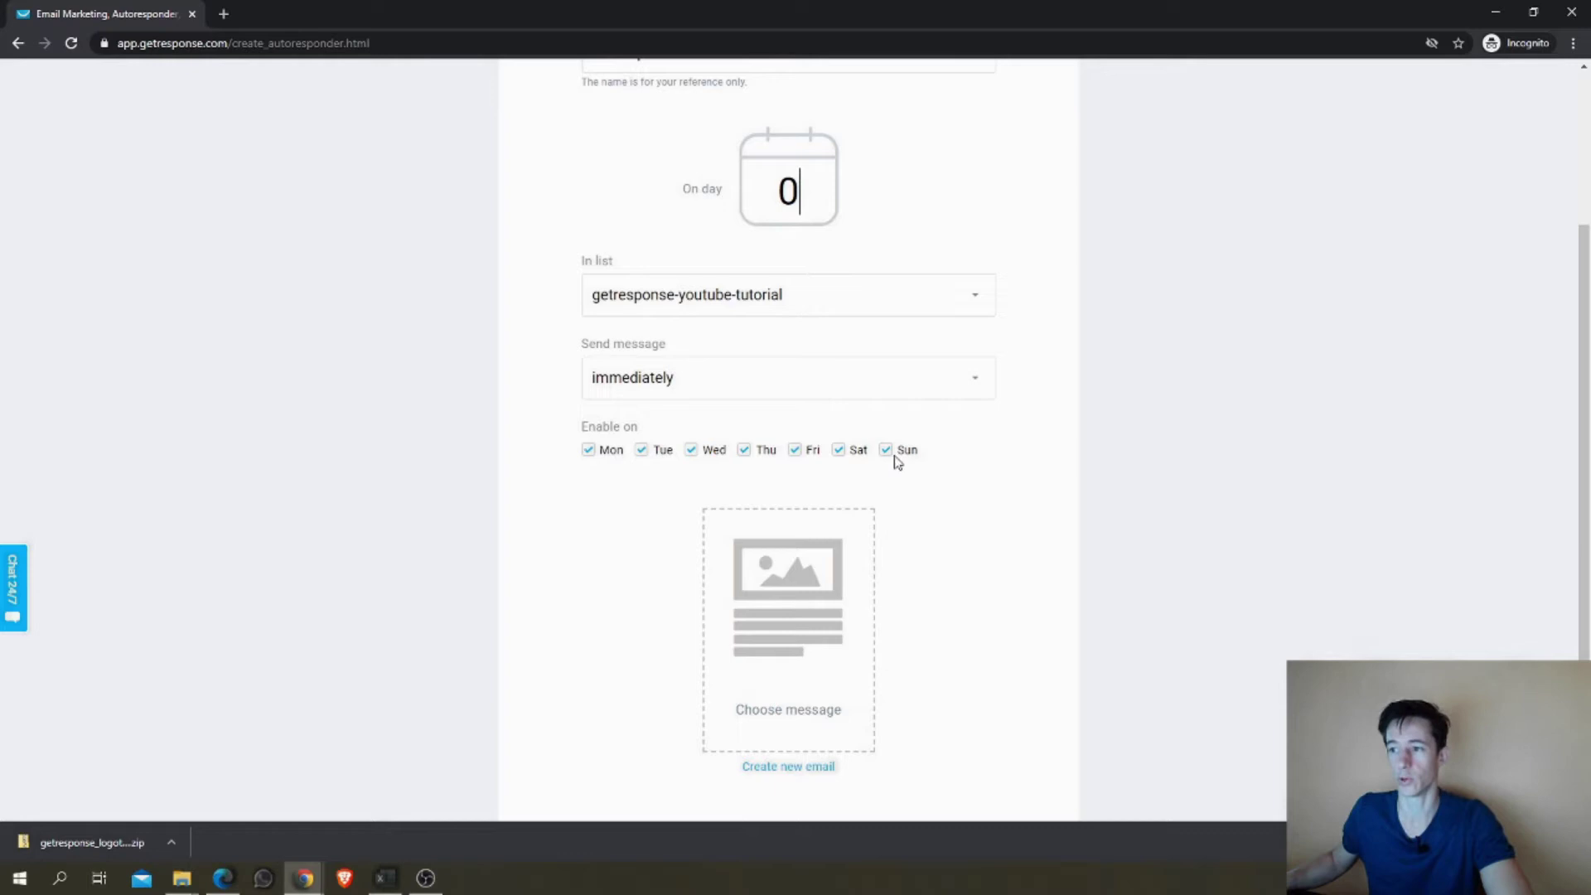
pyautogui.click(589, 450)
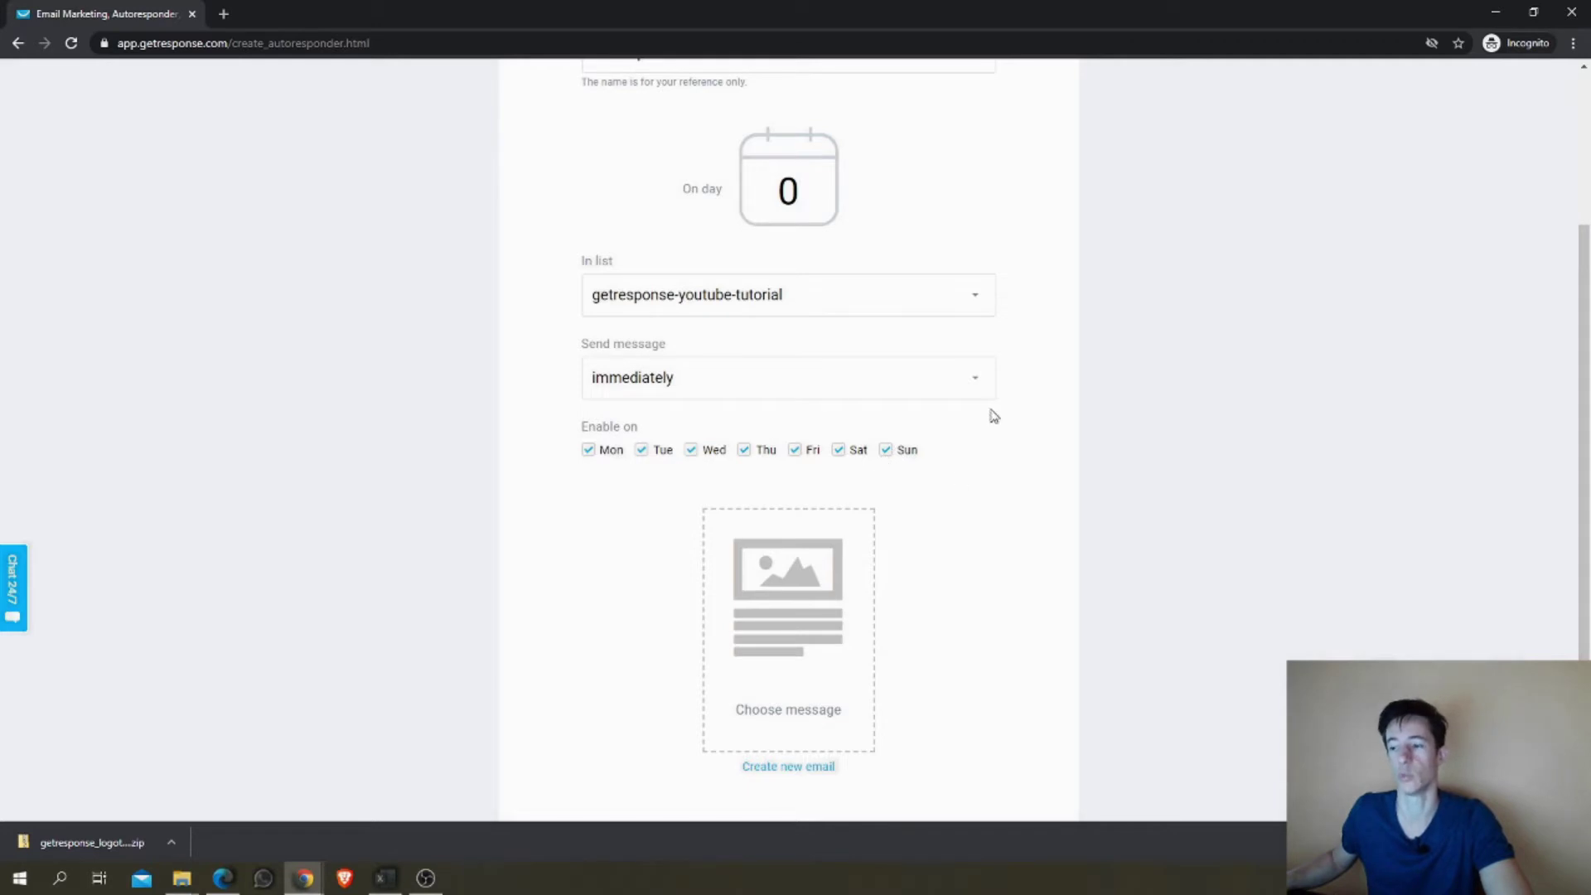
pyautogui.scroll(-2, 1027, 597)
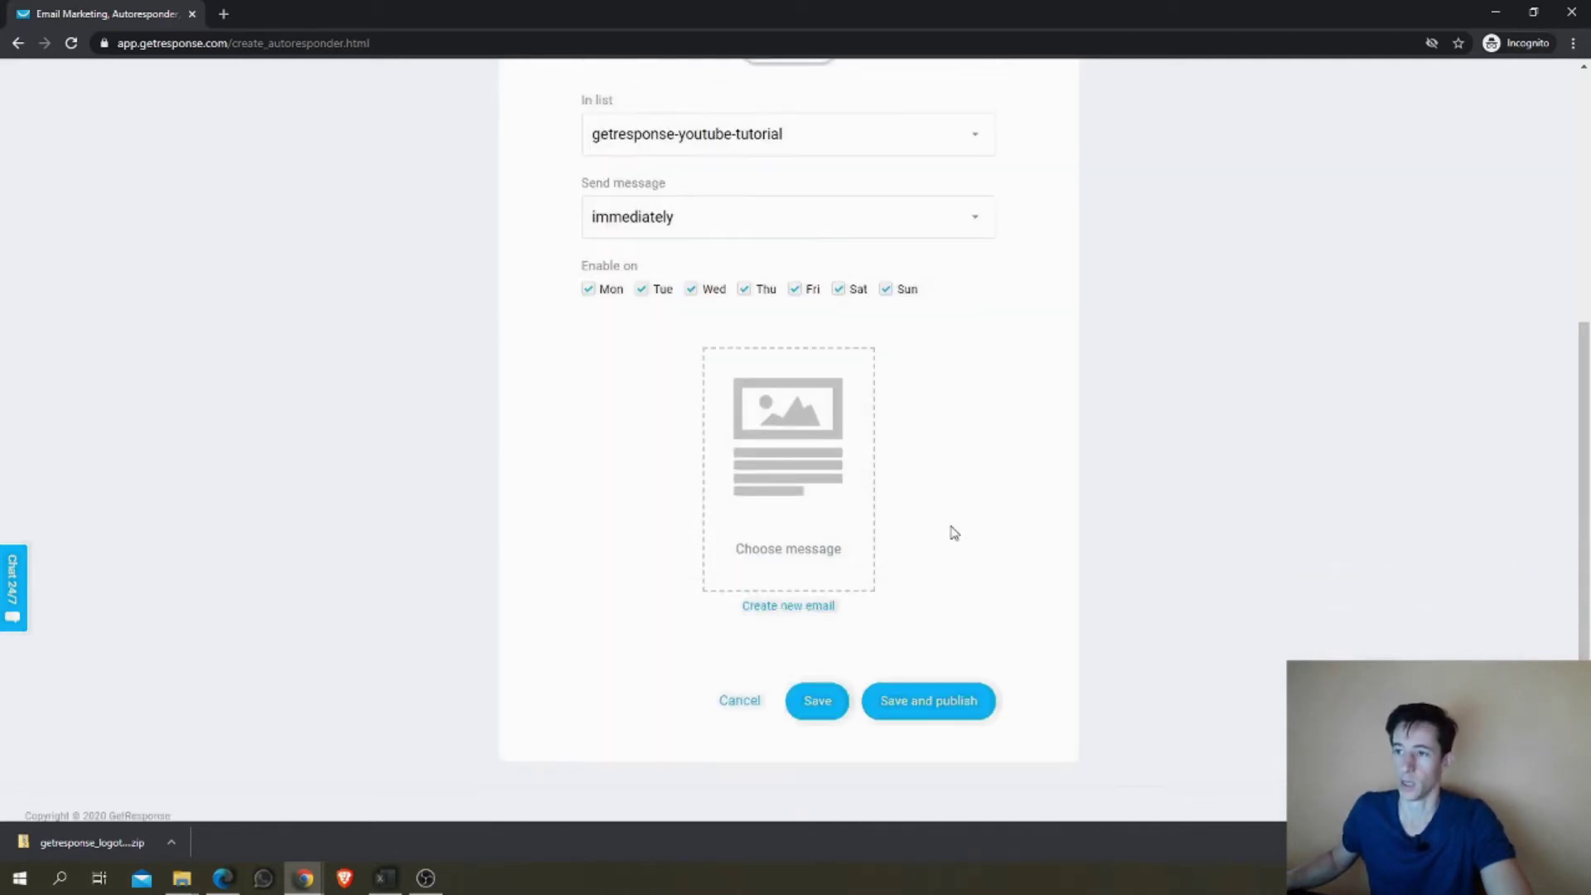
pyautogui.scroll(3, 817, 312)
pyautogui.scroll(-3, 959, 605)
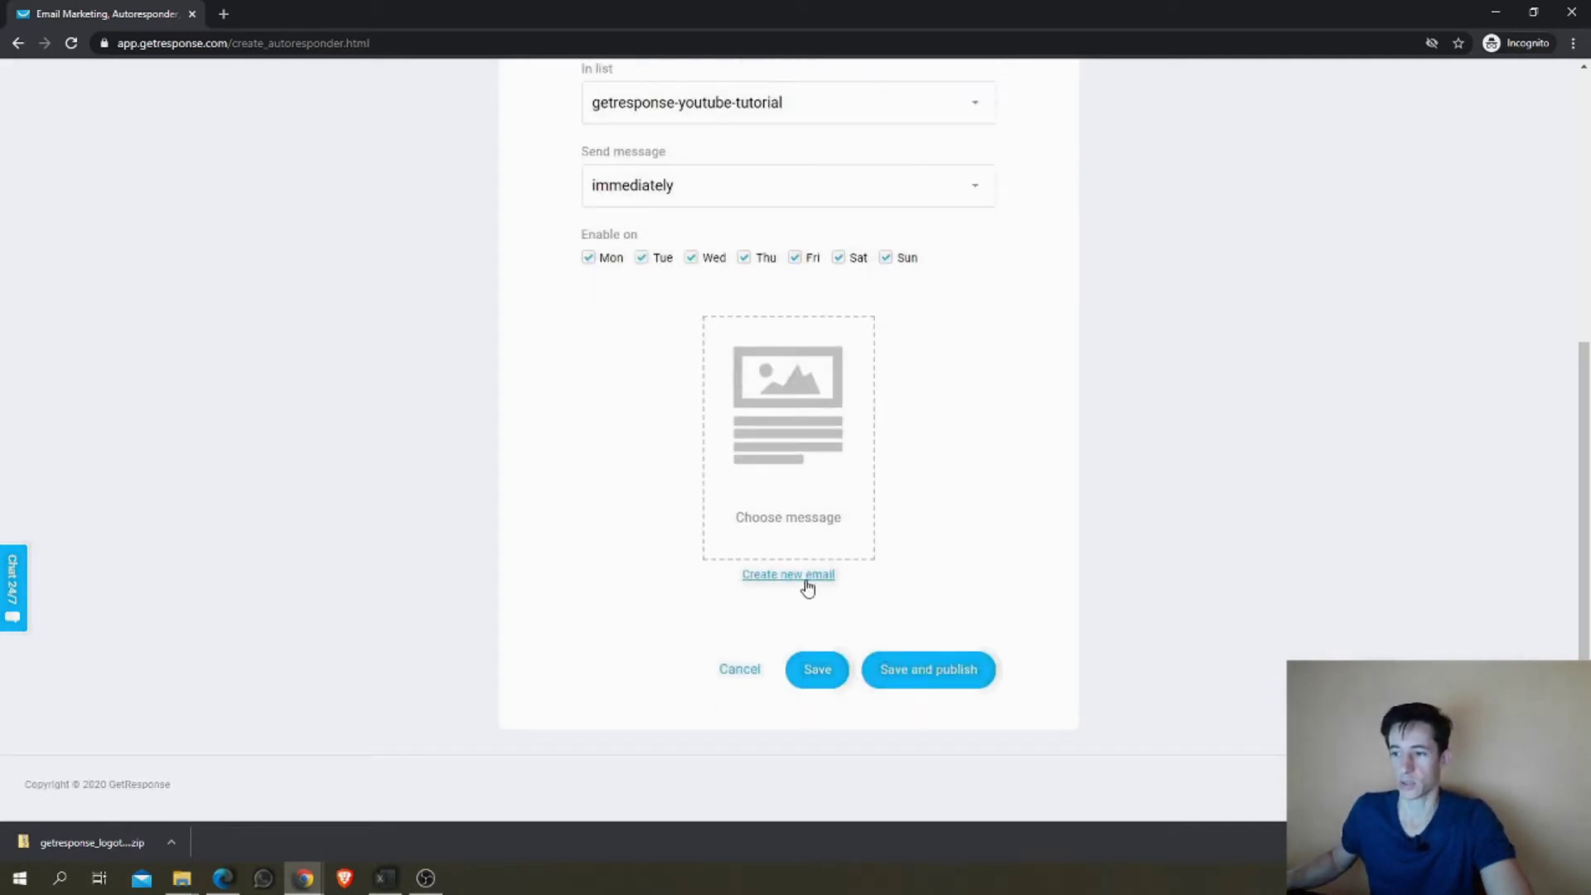
# Step: Create a new email named 'GetResponse Tutorial Welcome Email'
pyautogui.click(808, 584)
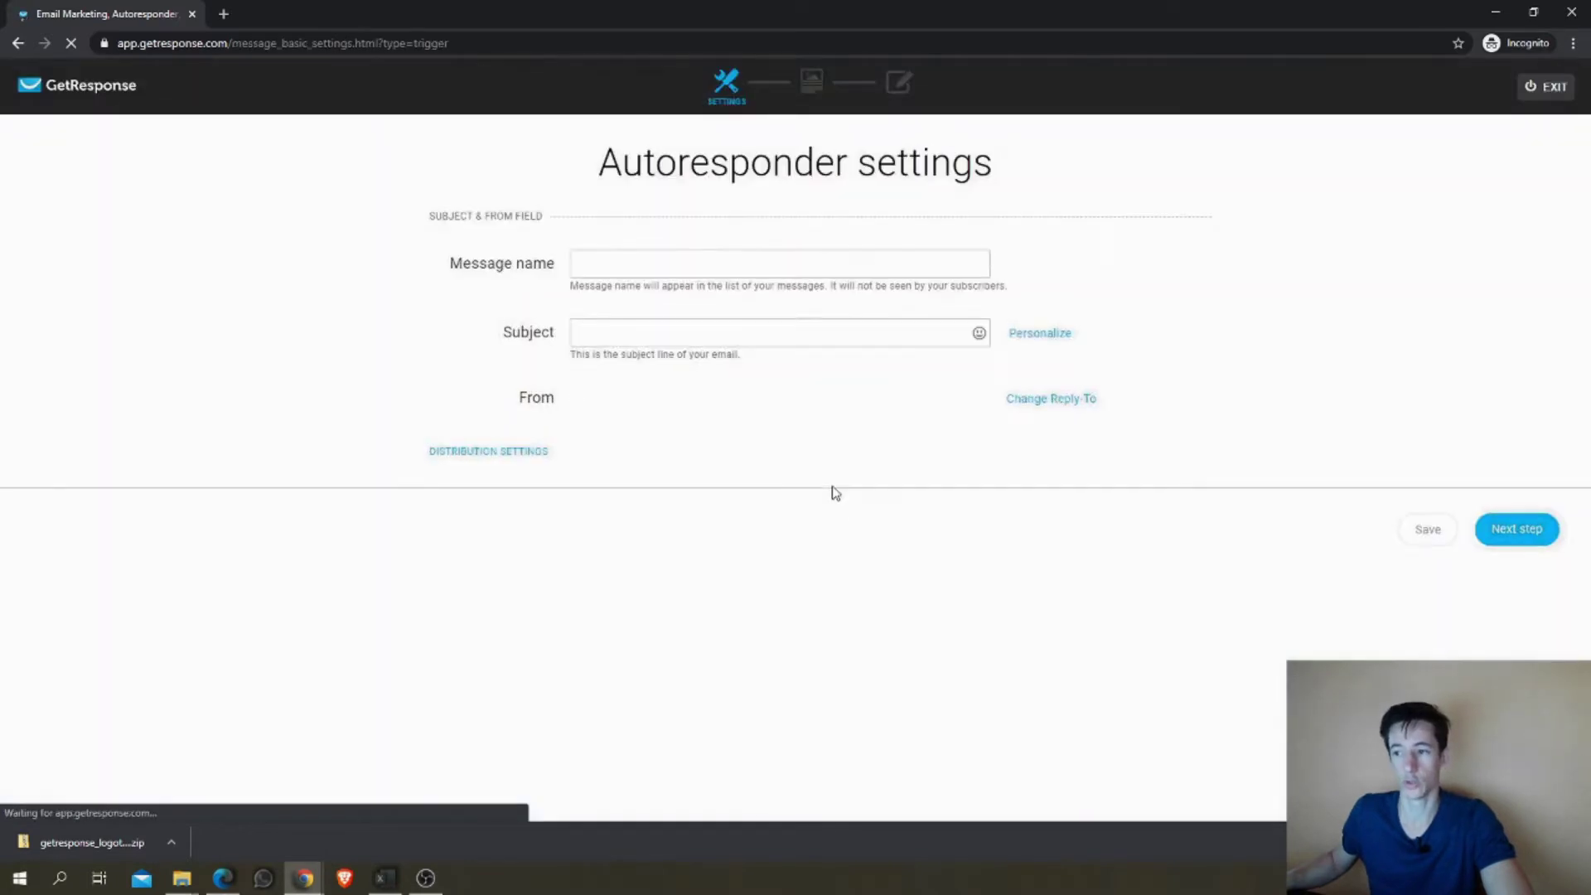
pyautogui.click(637, 265)
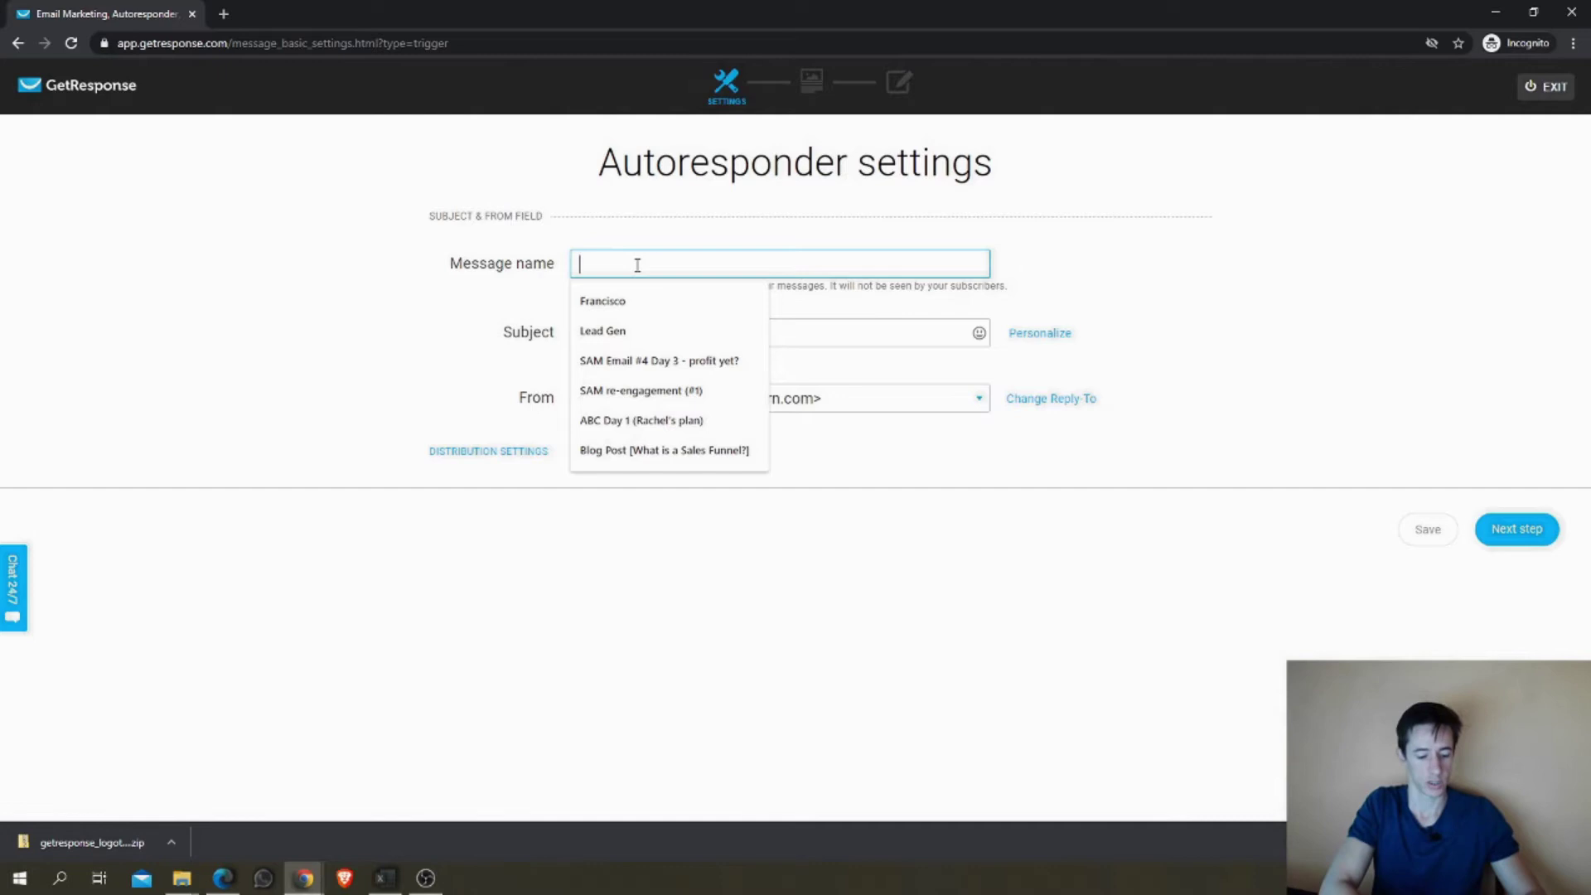
pyautogui.write('GetResponse Autor')
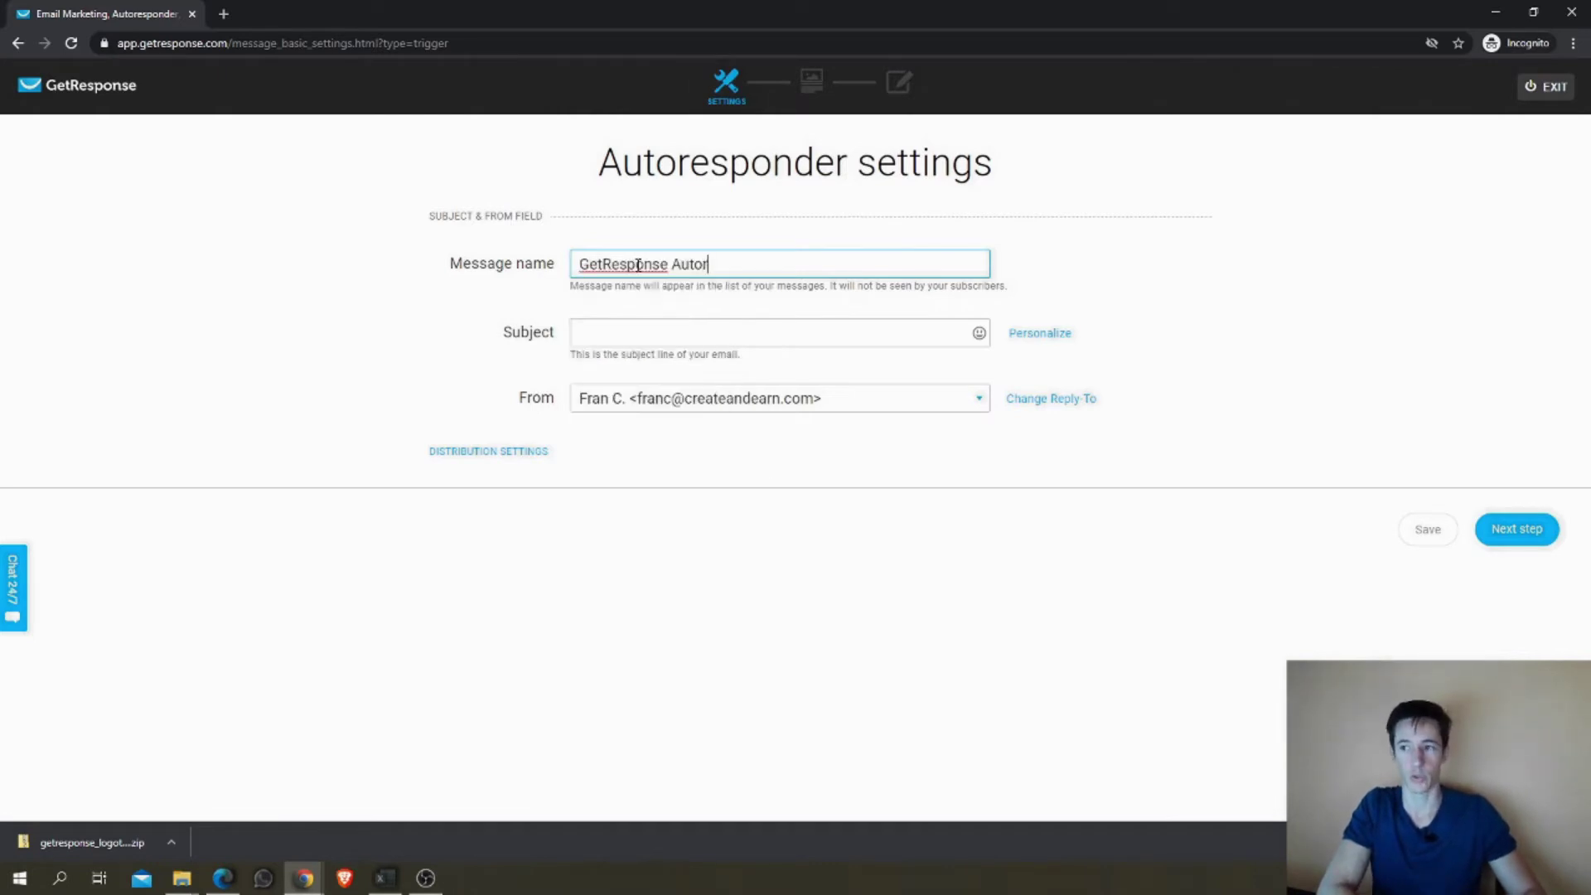
pyautogui.write('espond')
pyautogui.hotkey('ctrl', 'BackSpace')
pyautogui.write('Tutorial Welcome Email')
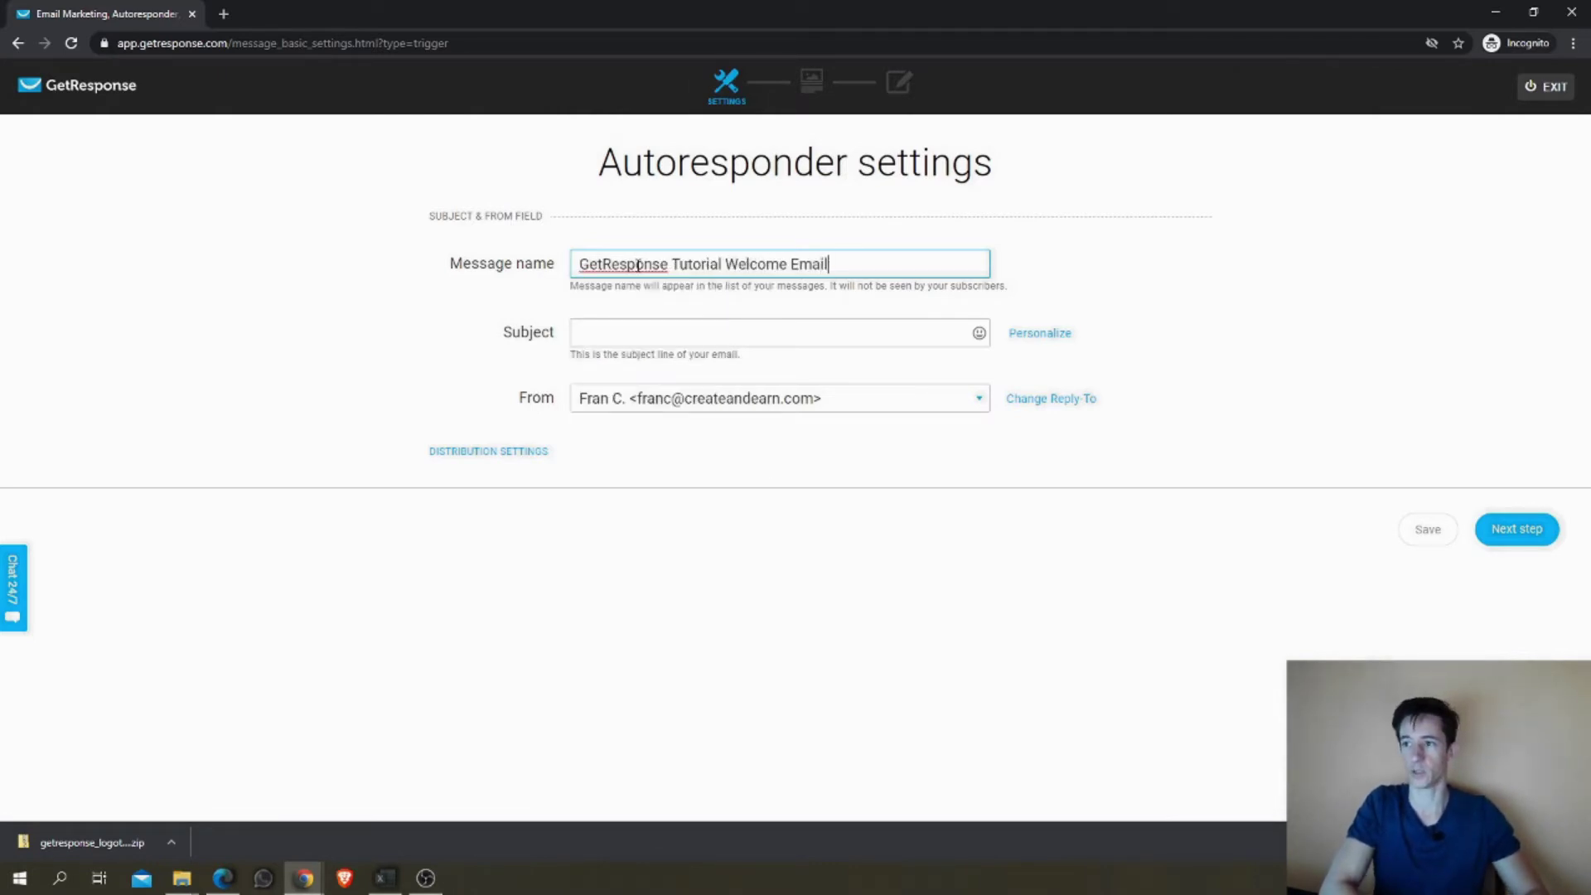
# Step: Set the subject to 'Welcome to Create and Earn: here's where to start' and show the reply-to setting
pyautogui.press('Tab')
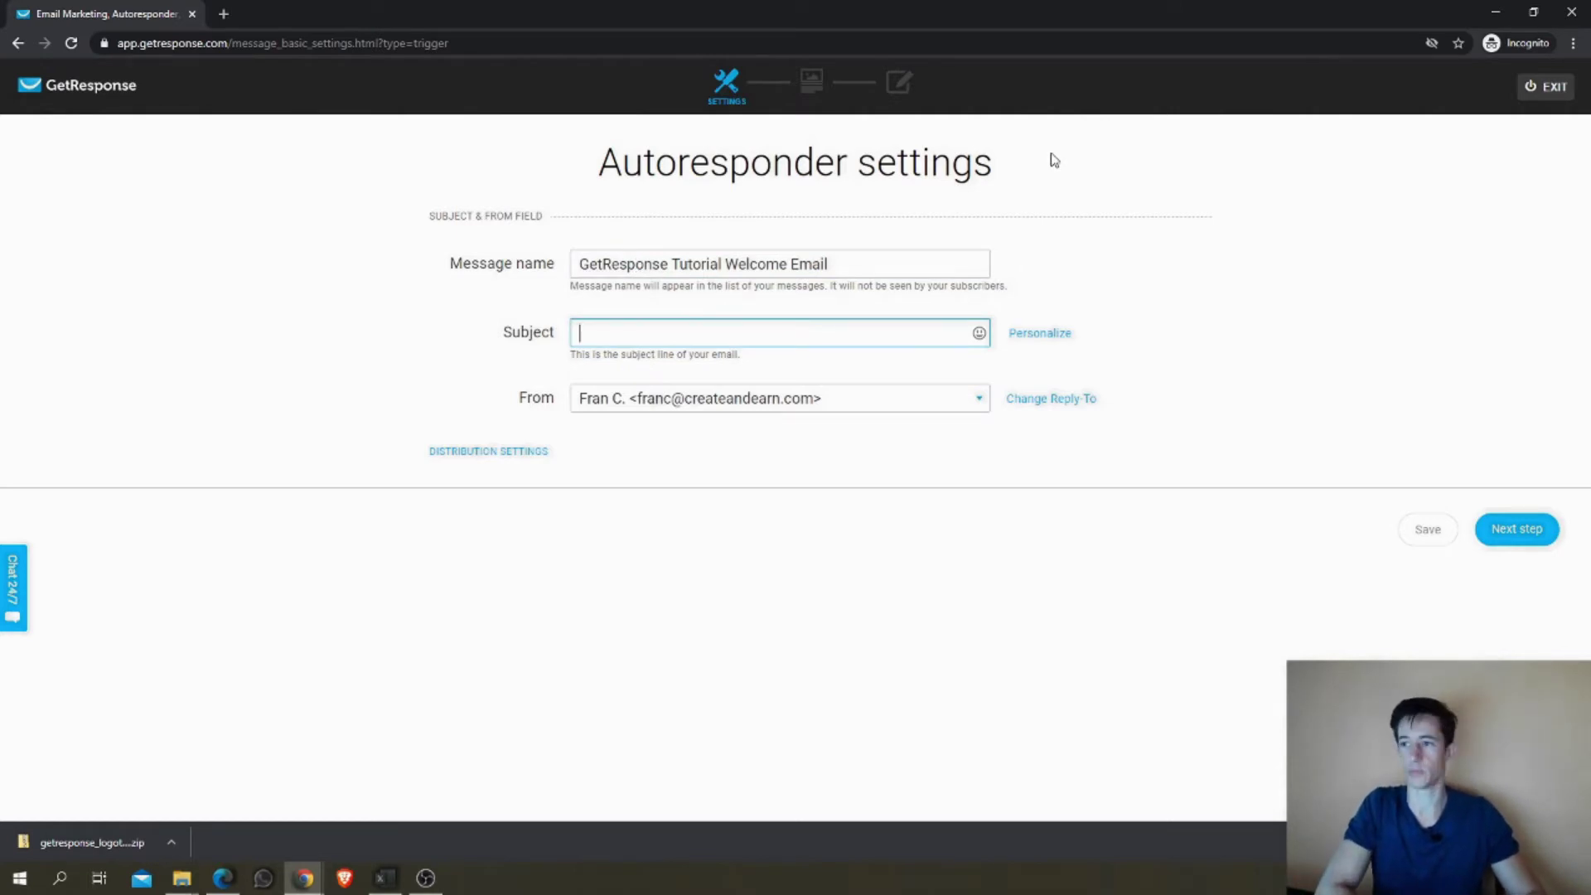
pyautogui.write('Welcome to')
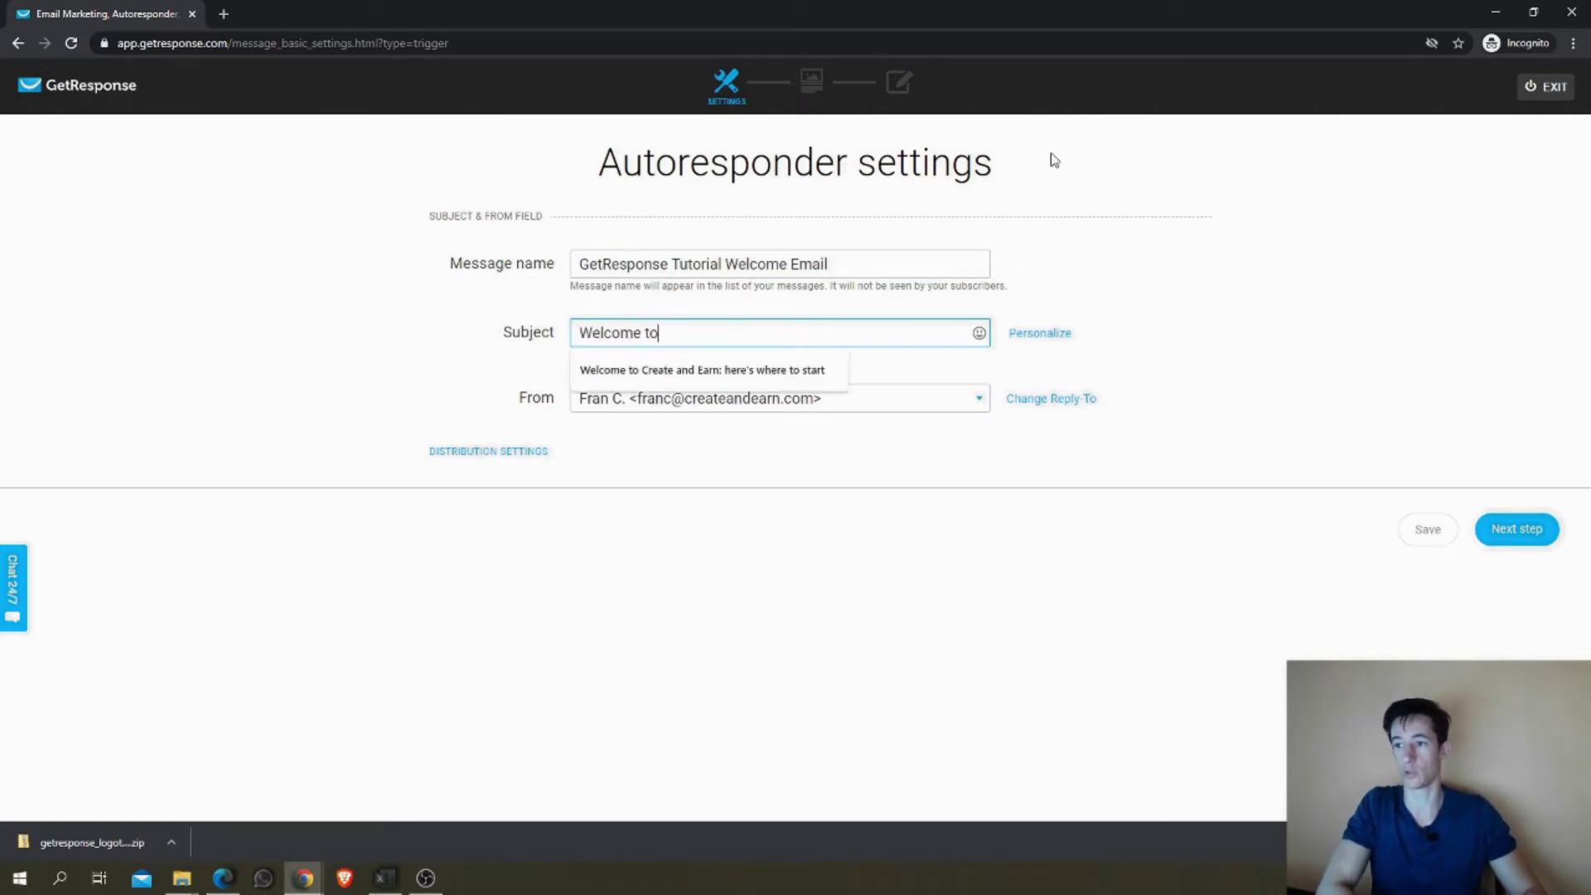
pyautogui.click(642, 381)
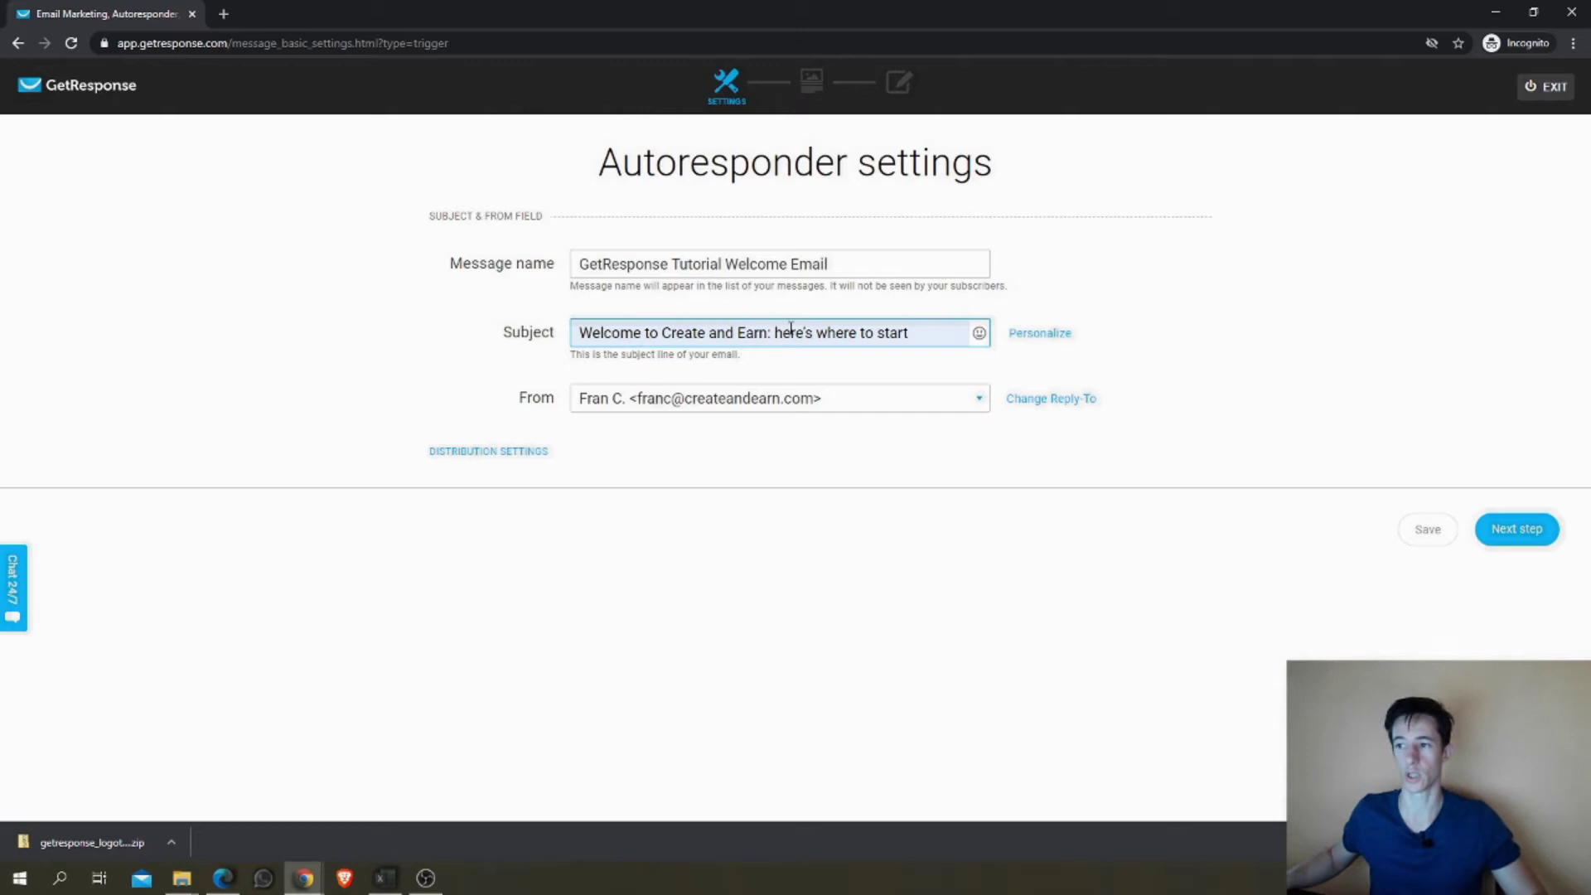
pyautogui.click(1051, 400)
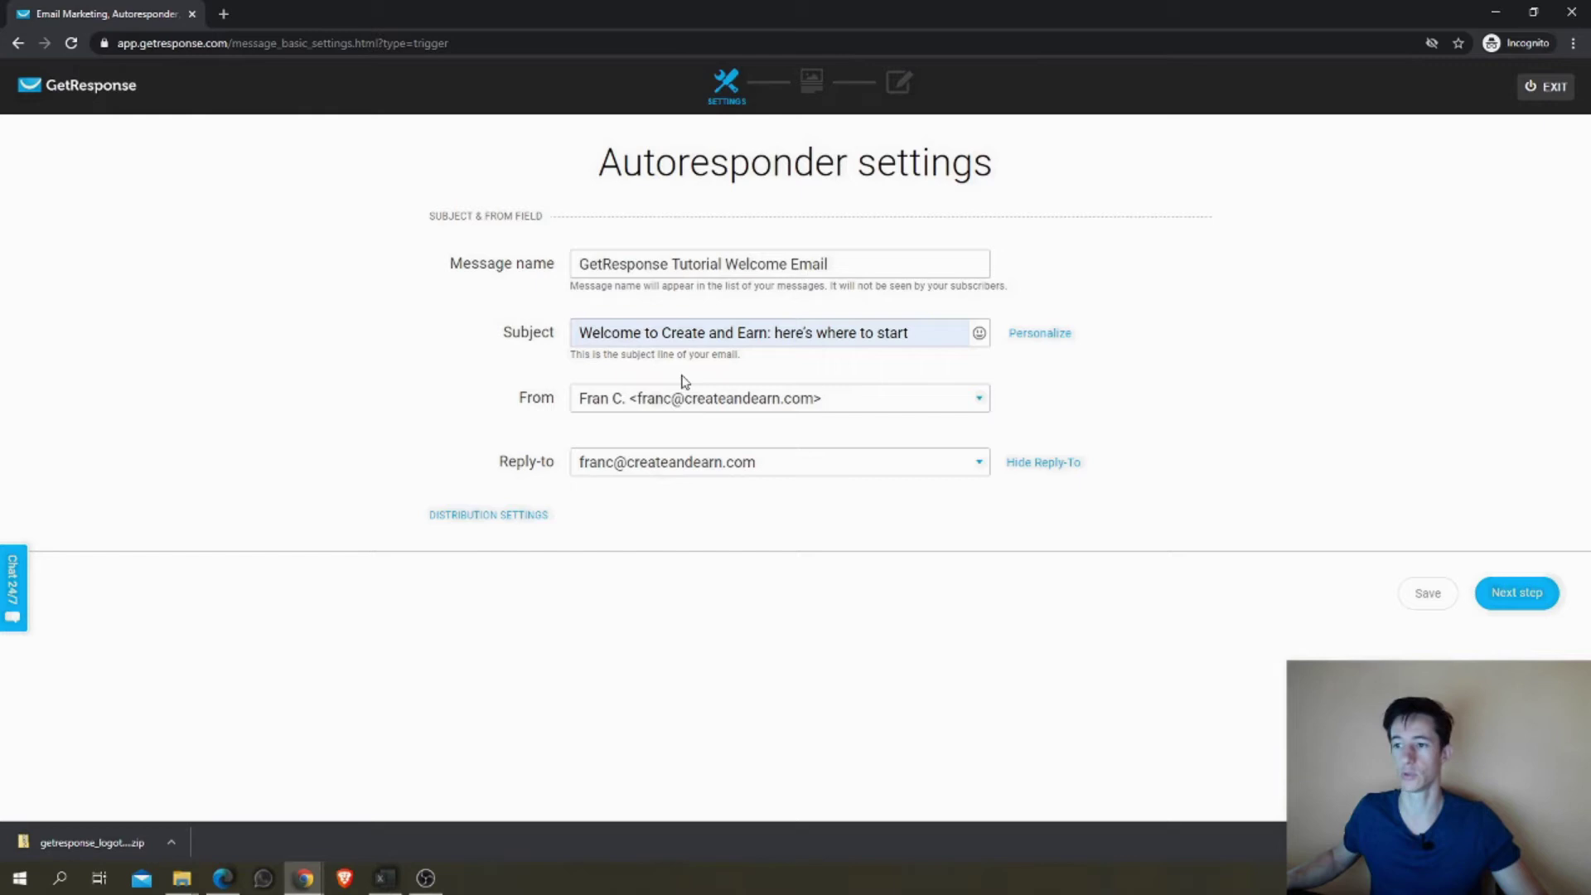
# Step: Continue to templates and browse My templates and the Start from scratch layouts
pyautogui.click(1522, 594)
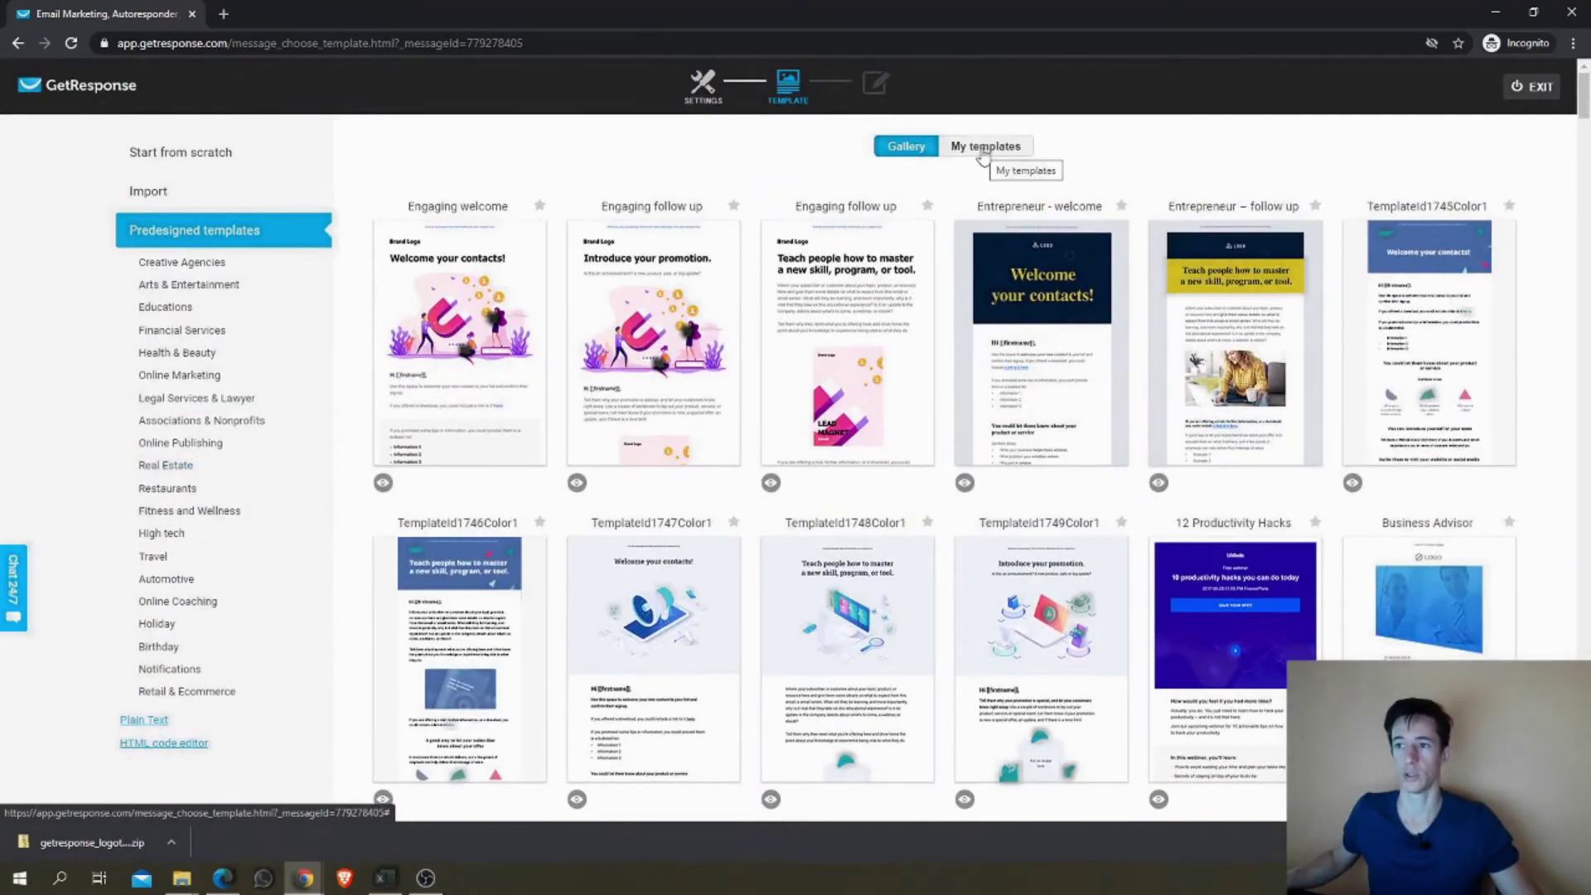
pyautogui.click(983, 154)
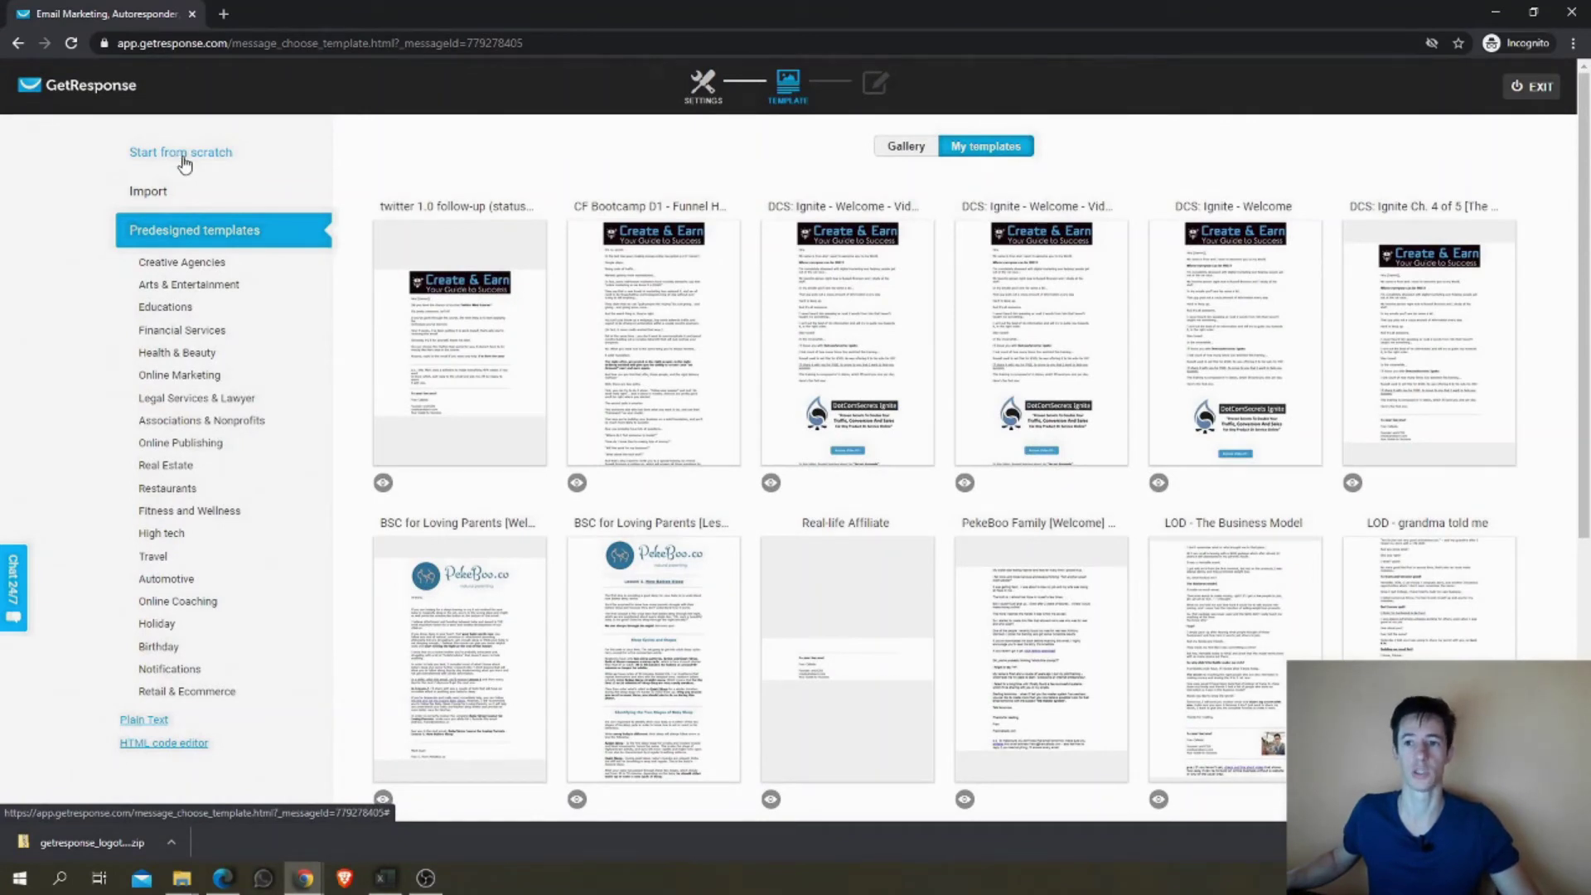
pyautogui.click(183, 158)
pyautogui.scroll(-1, 911, 480)
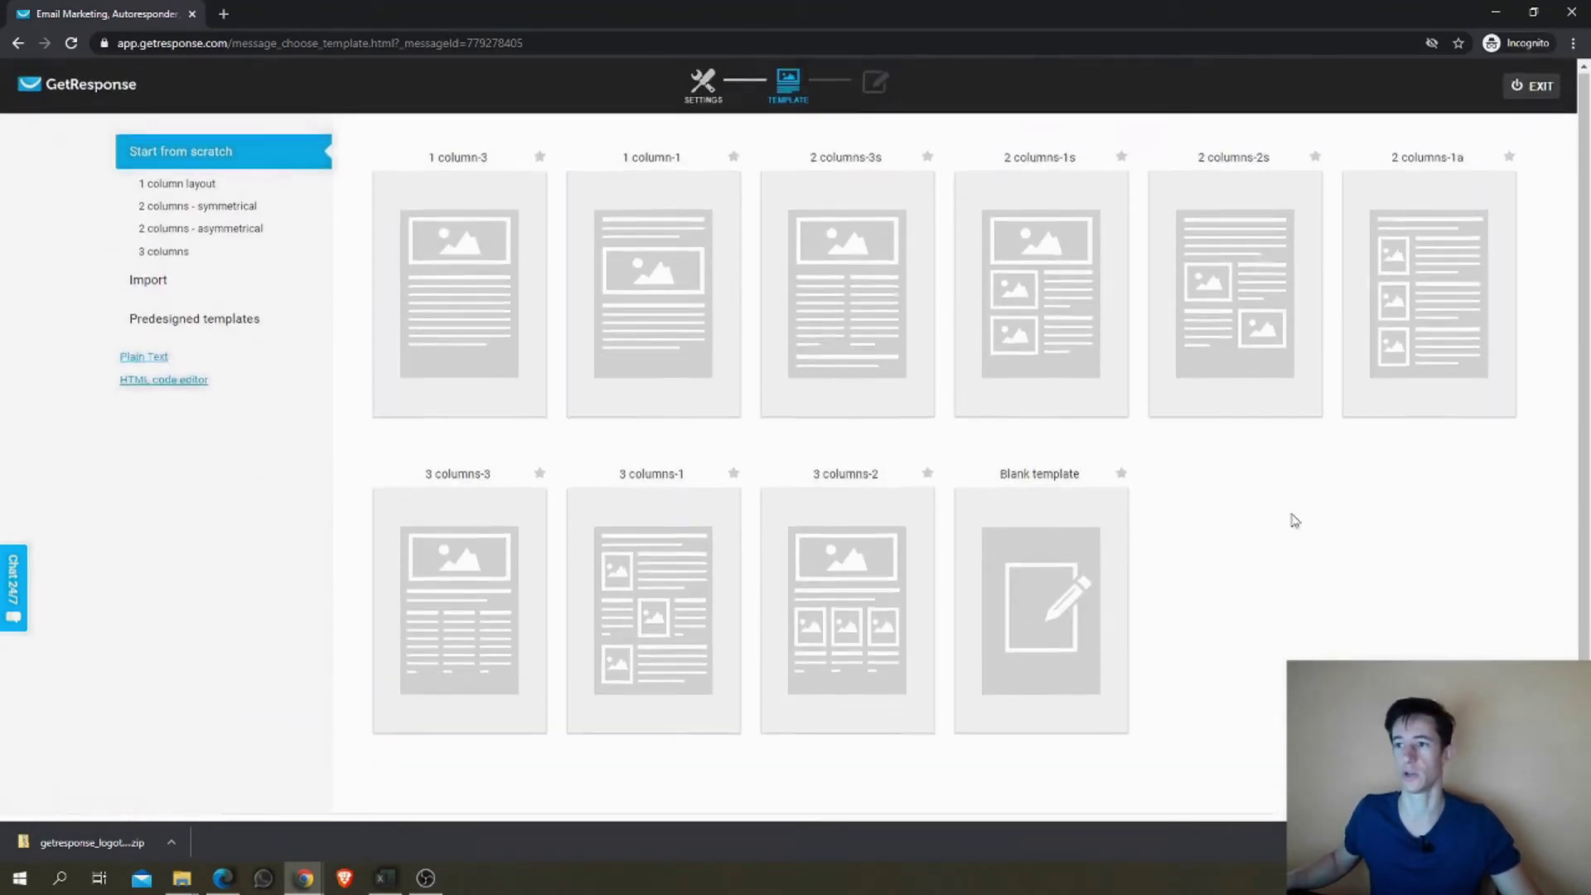
pyautogui.scroll(1, 1293, 518)
# Step: Use the Blank template, add a text block, and paste 'Hello, Welcome to my email list. Cya soon.'
pyautogui.moveTo(1053, 620)
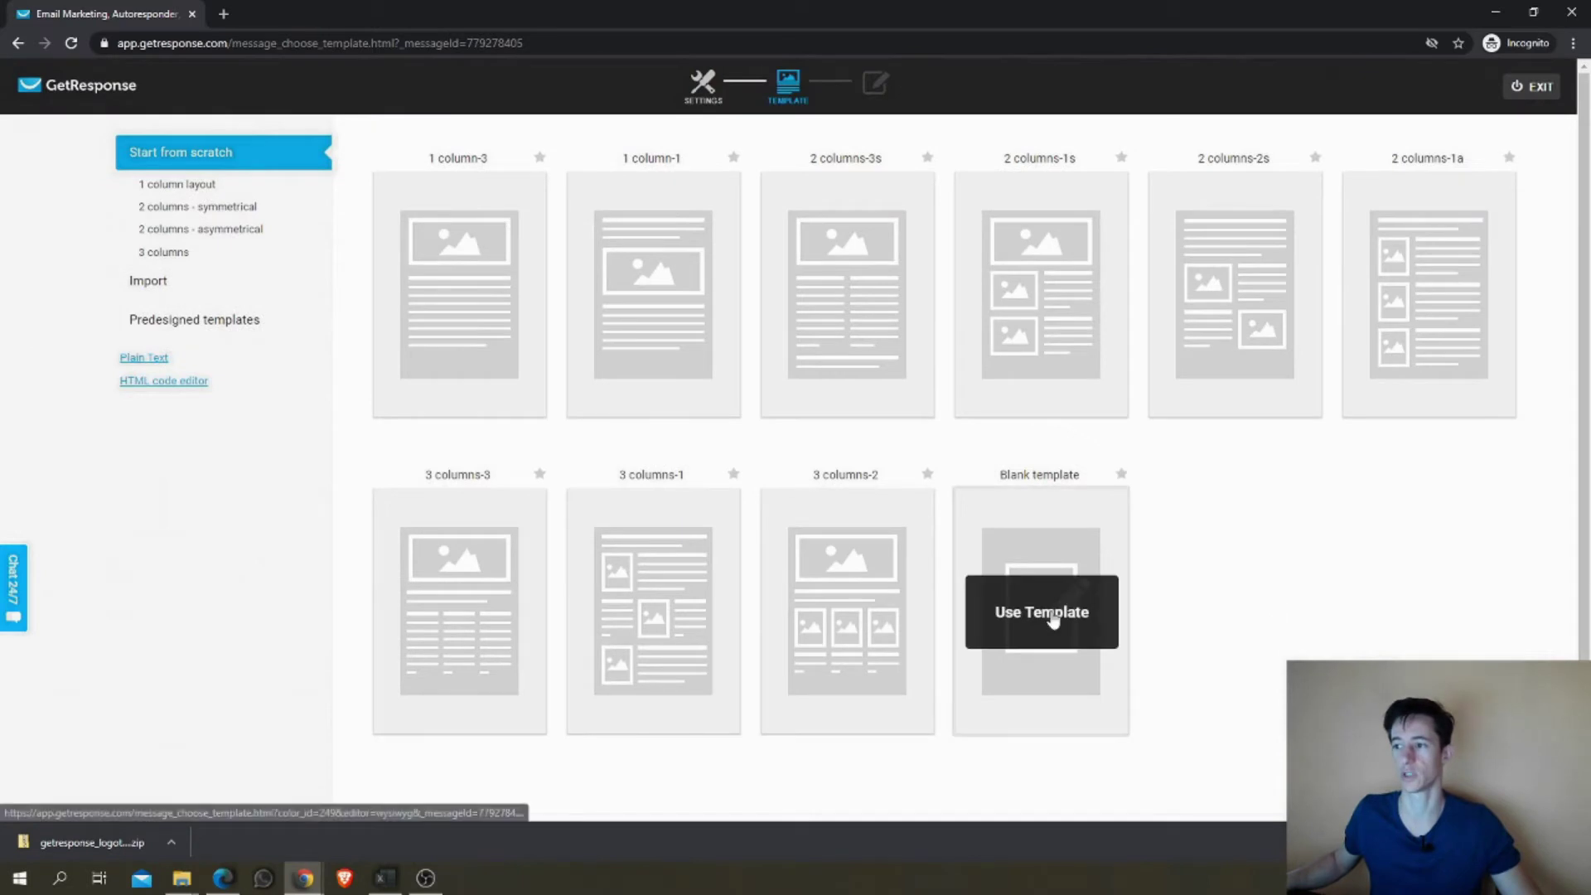
pyautogui.click(1059, 595)
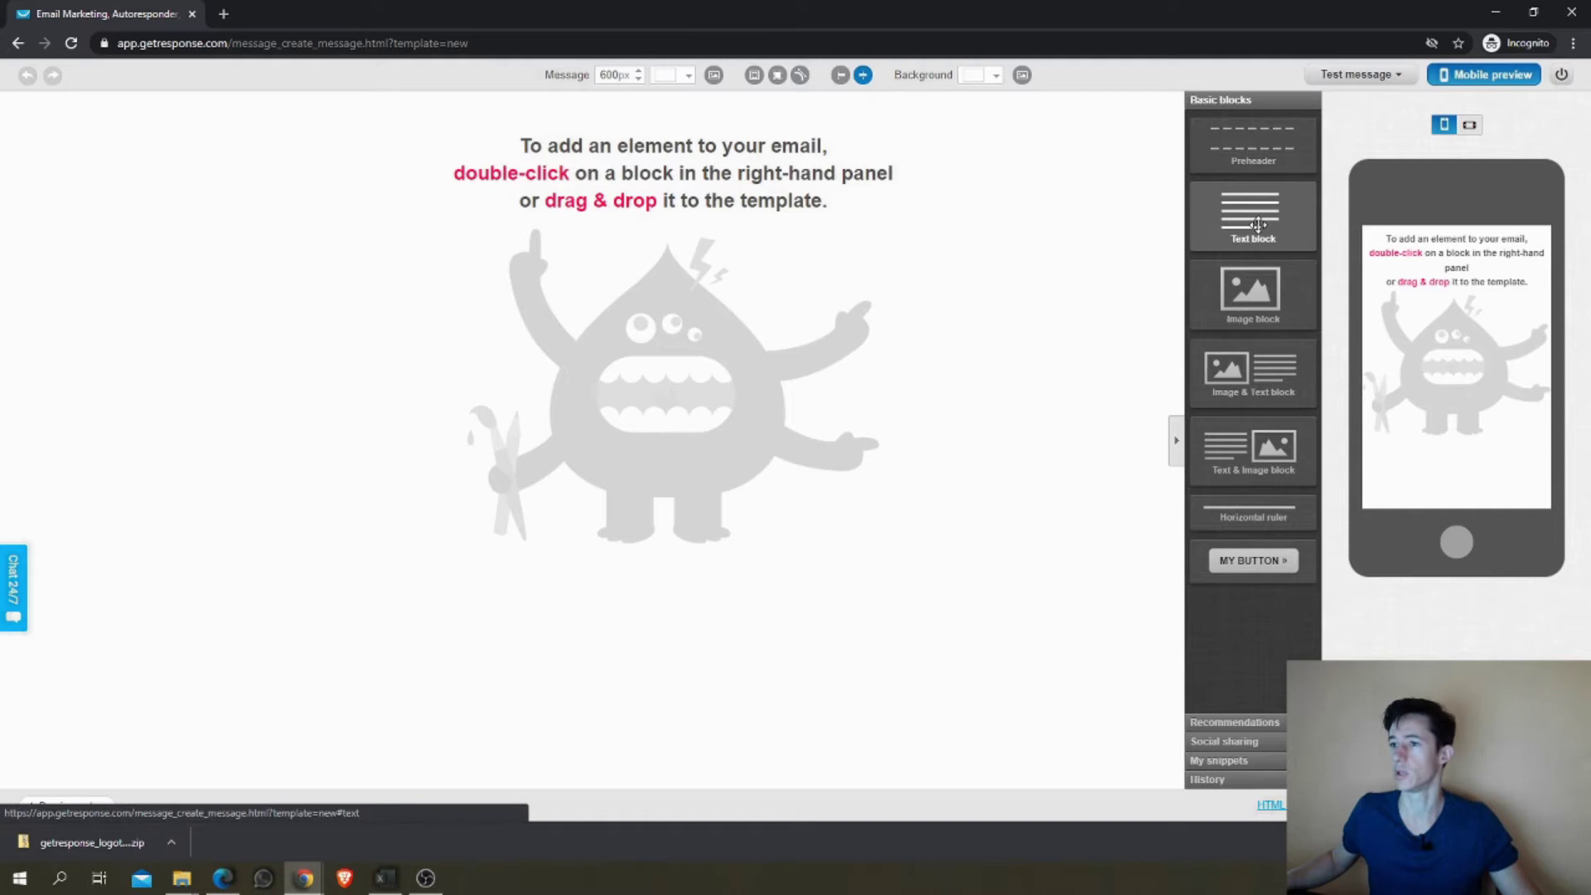
pyautogui.moveTo(1258, 224); pyautogui.dragTo(704, 185)
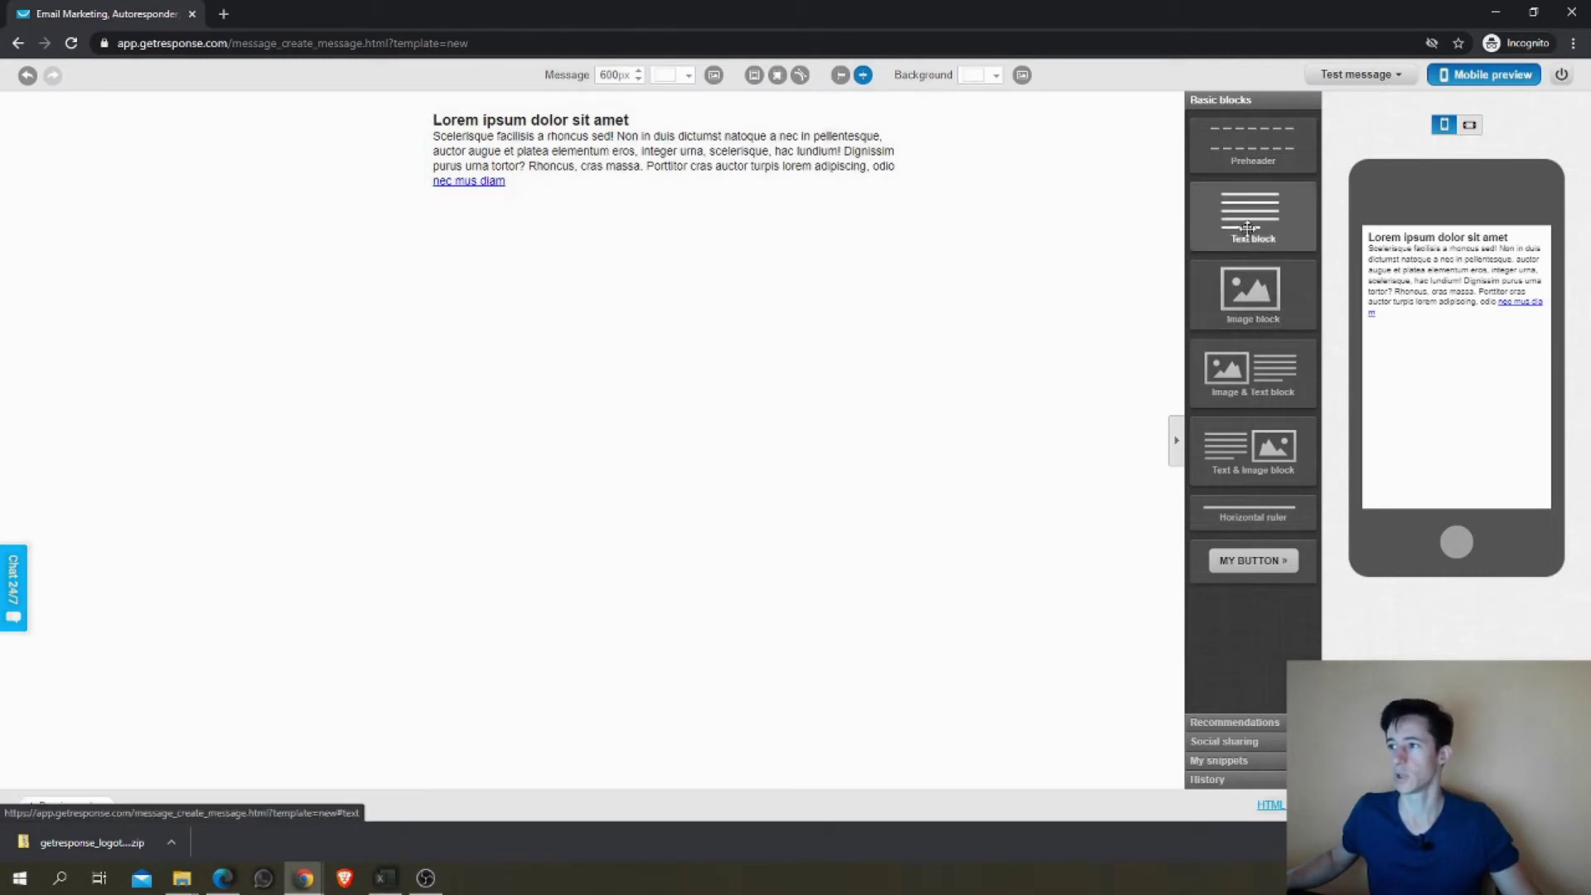
pyautogui.click(454, 121)
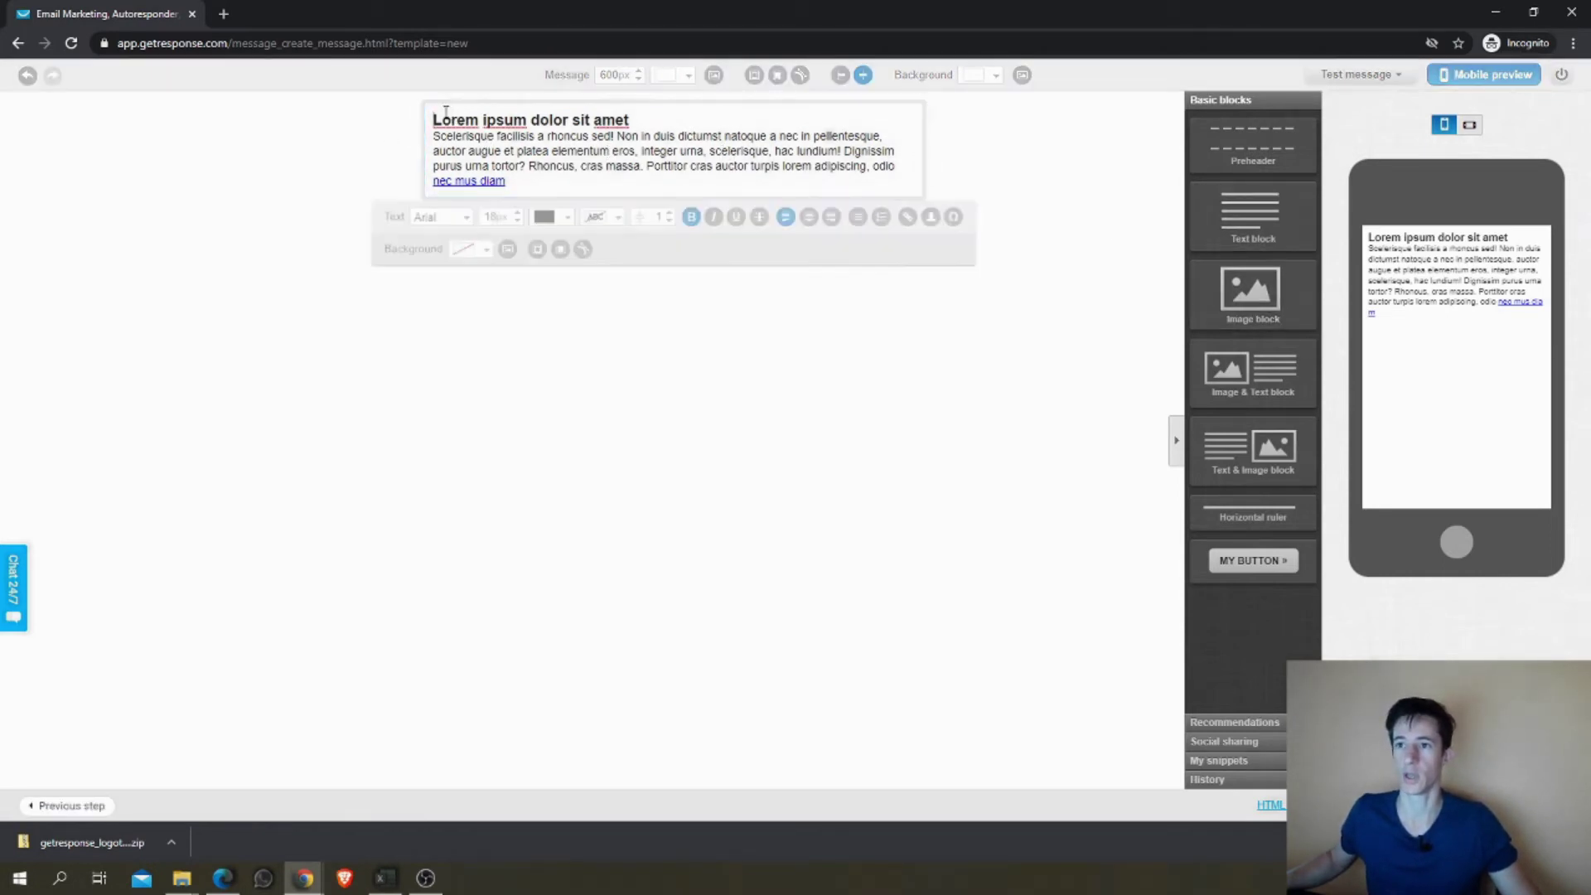
pyautogui.moveTo(434, 119); pyautogui.dragTo(710, 183)
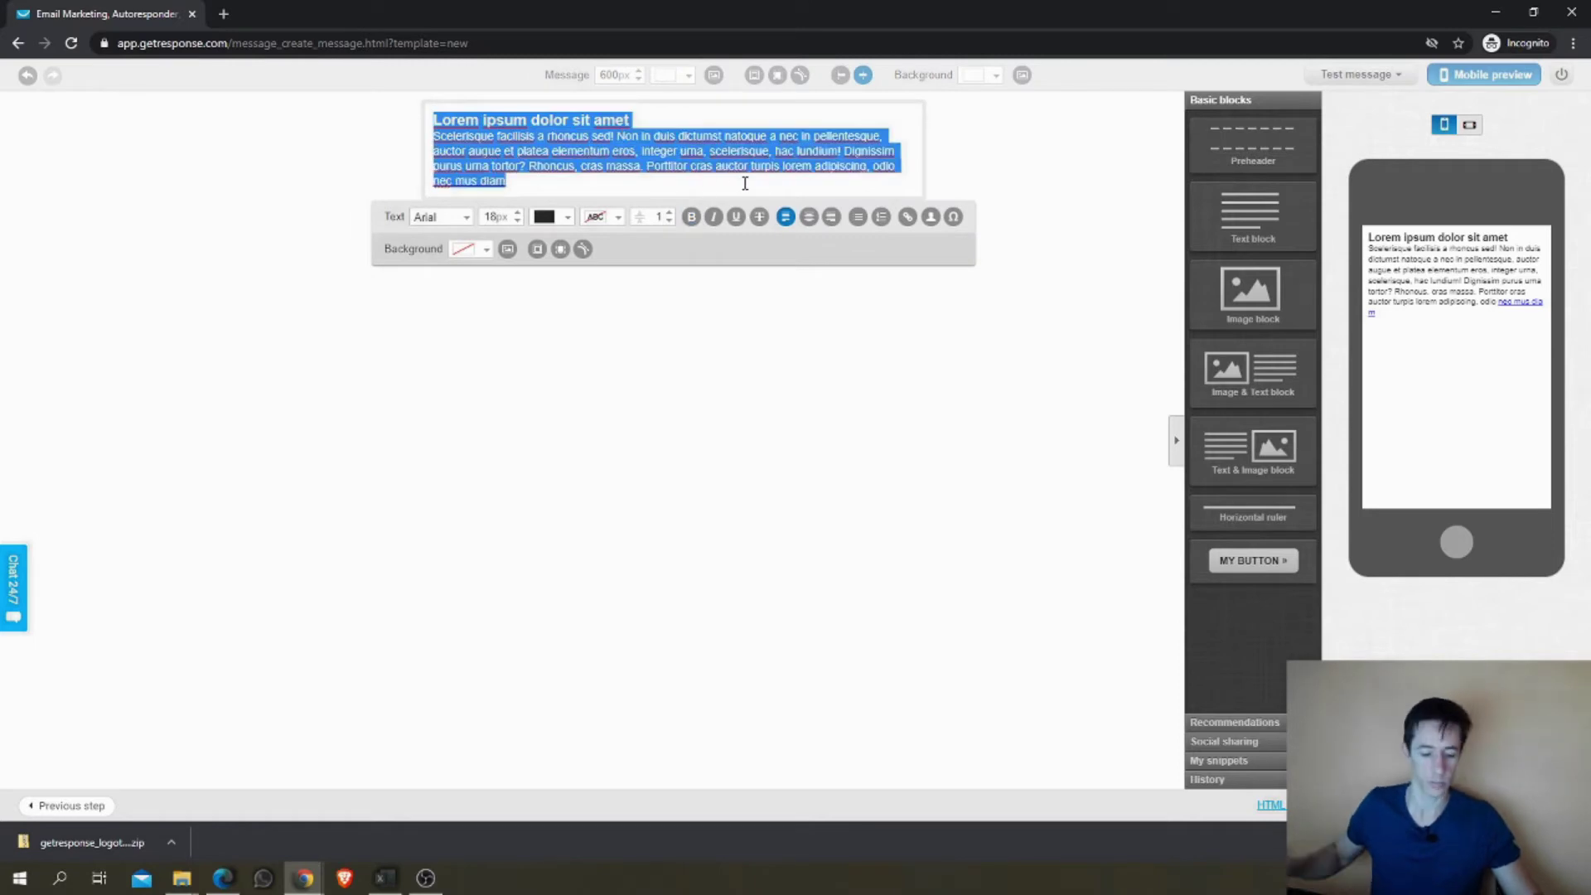
pyautogui.write('Hello, Welcome to my email list. Cya soon. Fran from Create and Earn')
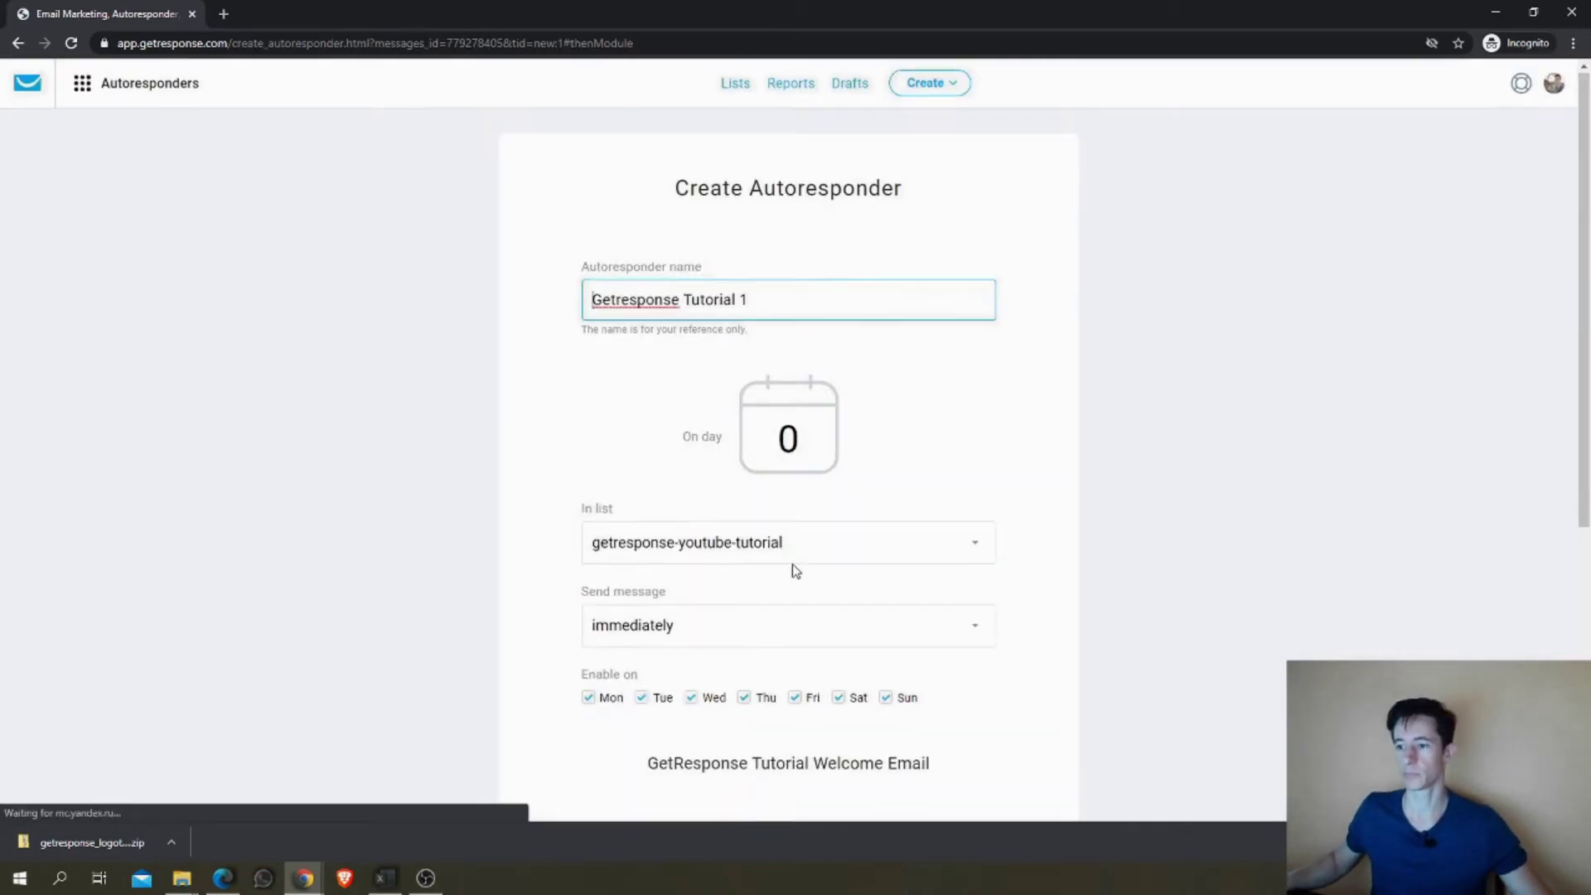
# Step: Save and publish 'Getresponse Tutorial 1' as a day 0, send-immediately autoresponder
pyautogui.scroll(-2, 792, 568)
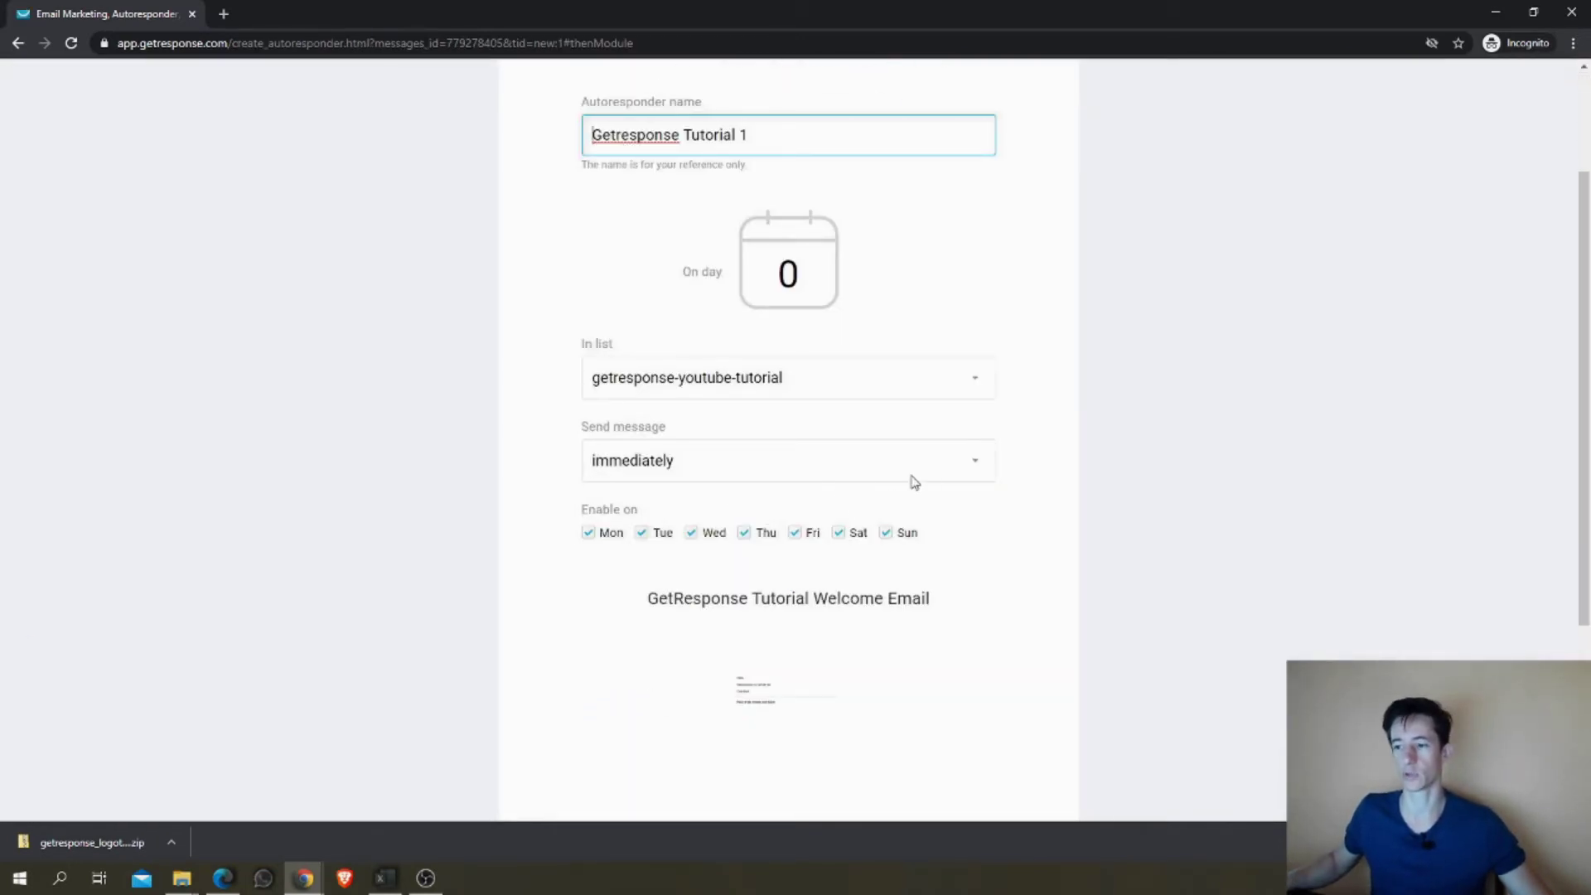
pyautogui.scroll(-3, 913, 479)
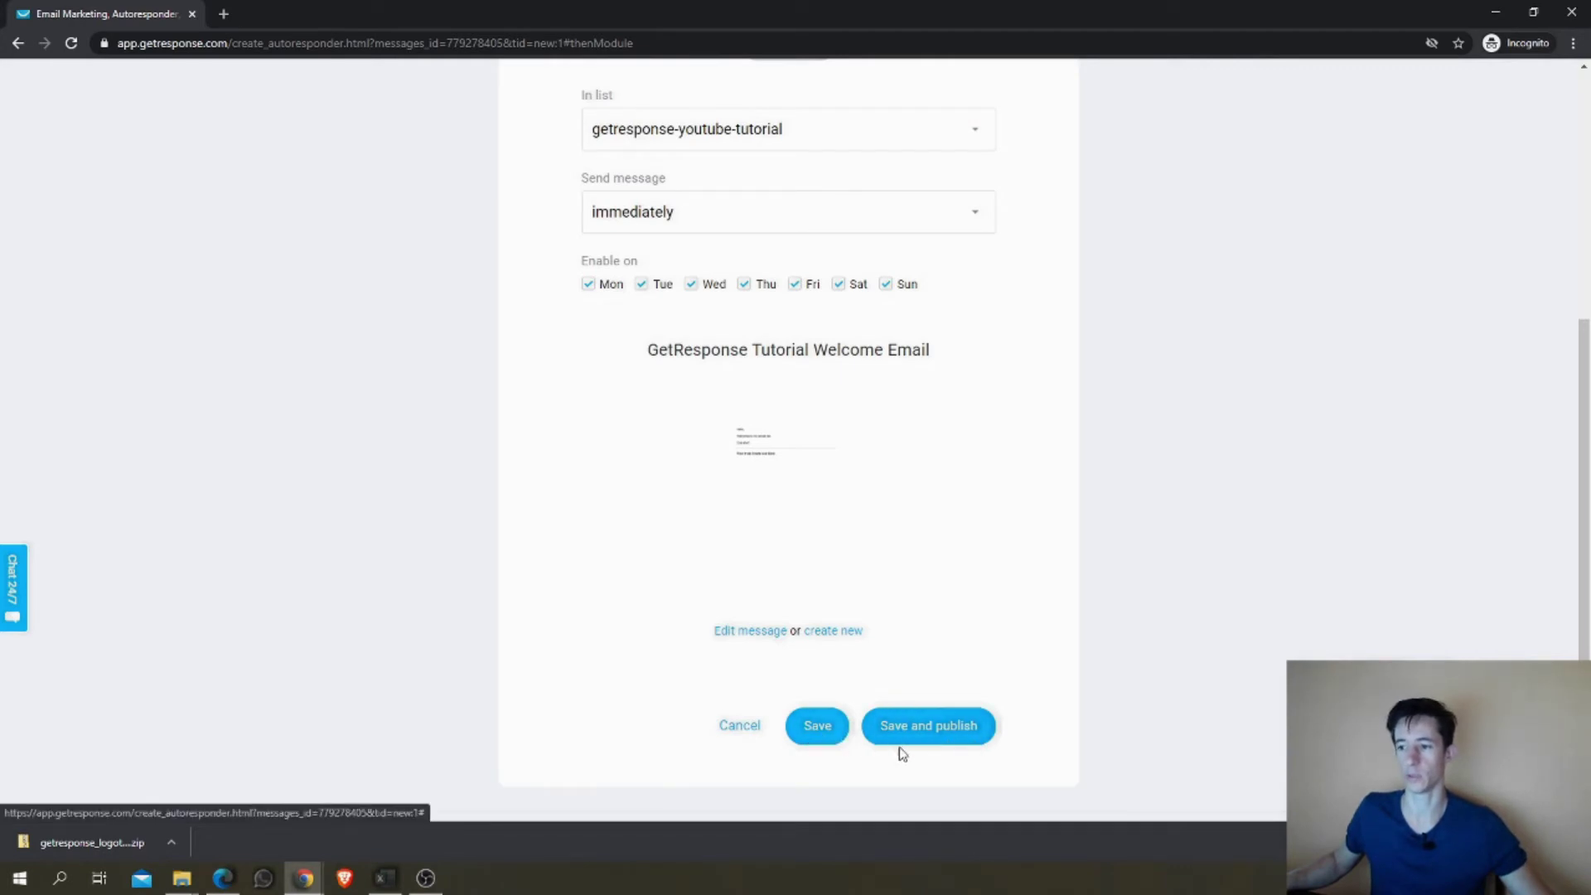
pyautogui.click(965, 744)
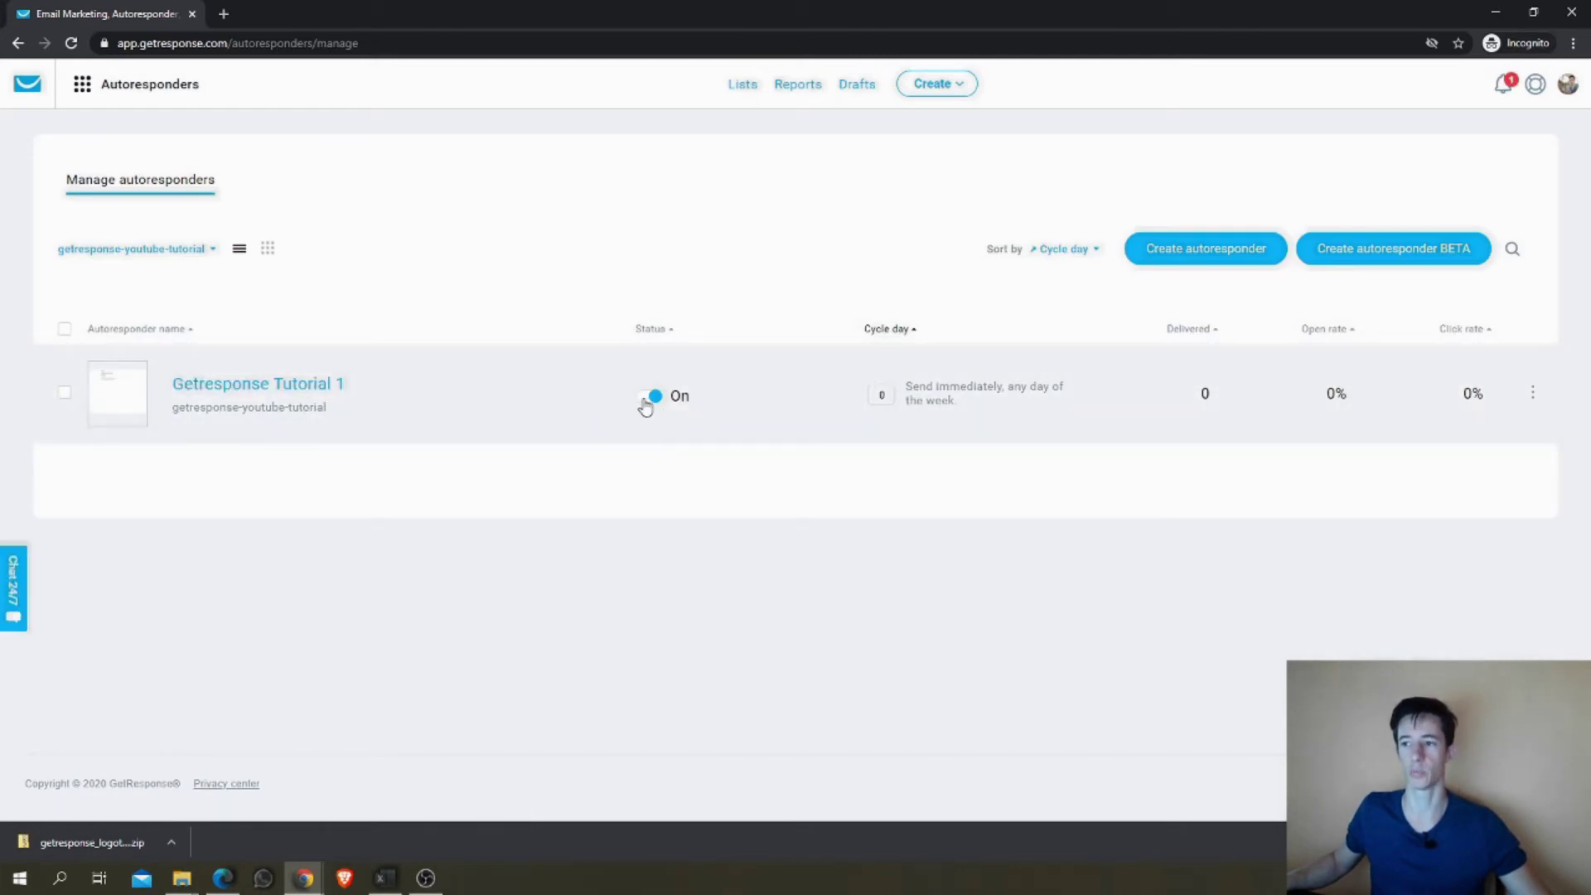
pyautogui.click(652, 396)
pyautogui.click(652, 397)
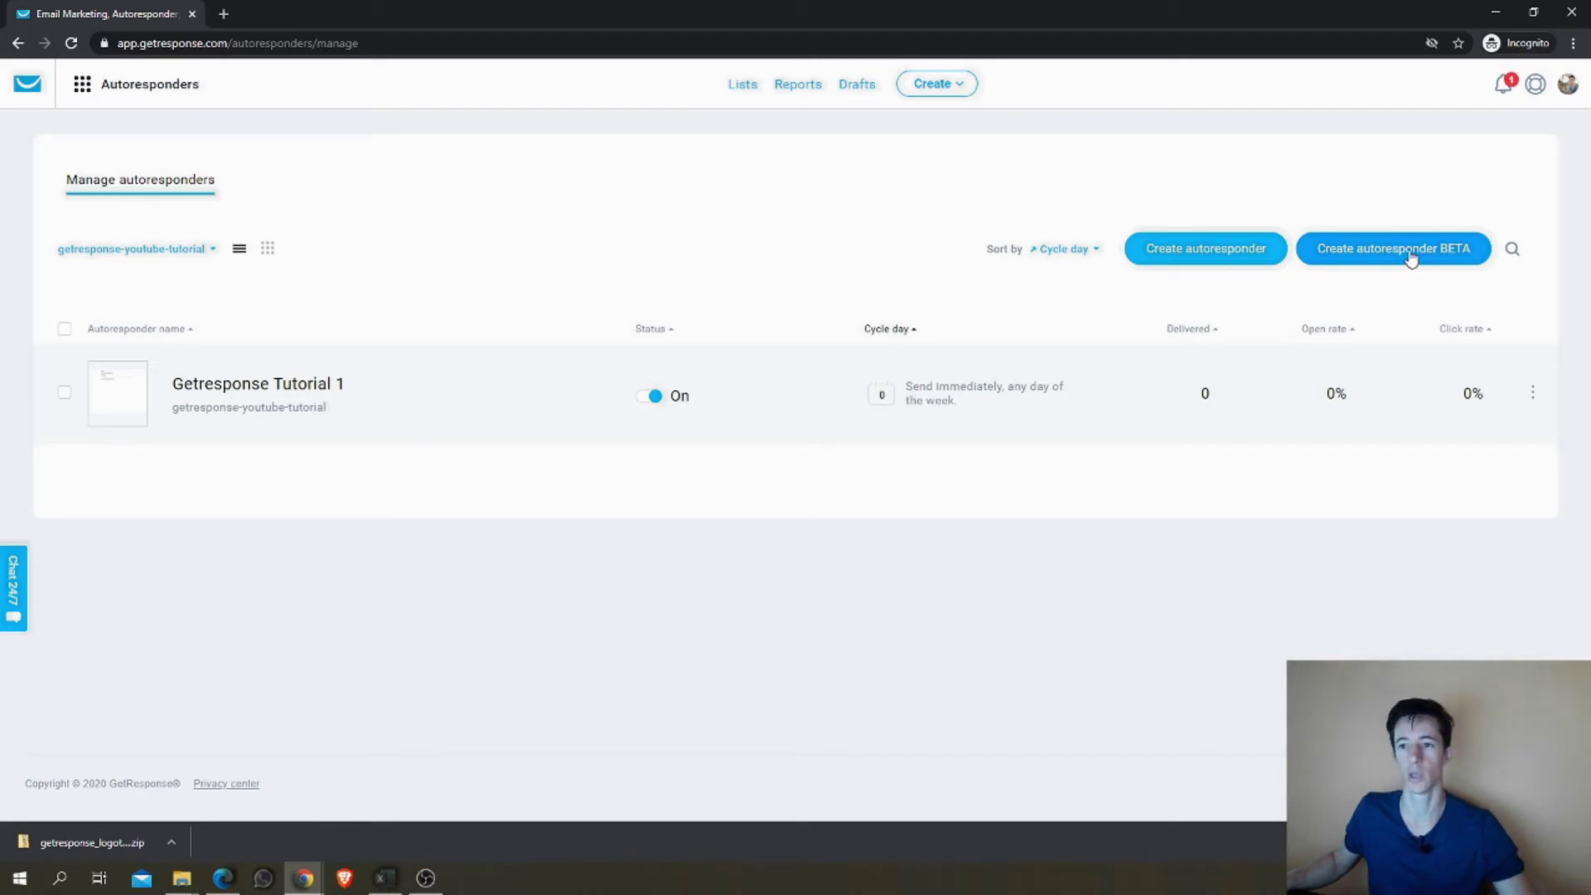
# Step: Start a second autoresponder named 'GetResponse Tutorial Email #2'
pyautogui.click(1412, 260)
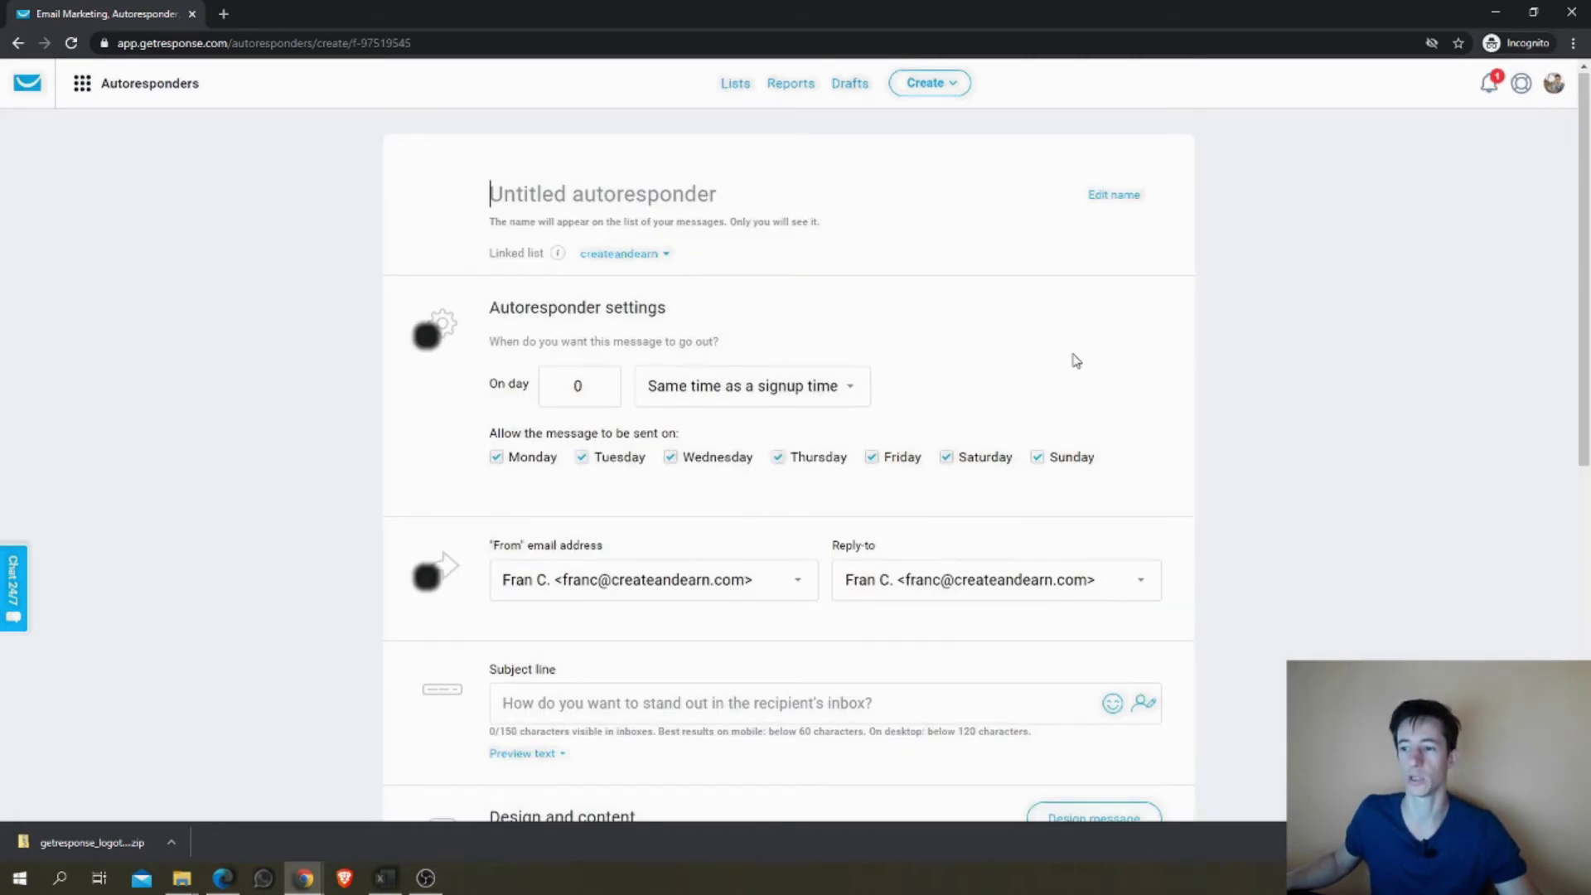
pyautogui.scroll(-8, 1073, 358)
pyautogui.scroll(6, 1076, 376)
pyautogui.scroll(2, 1081, 381)
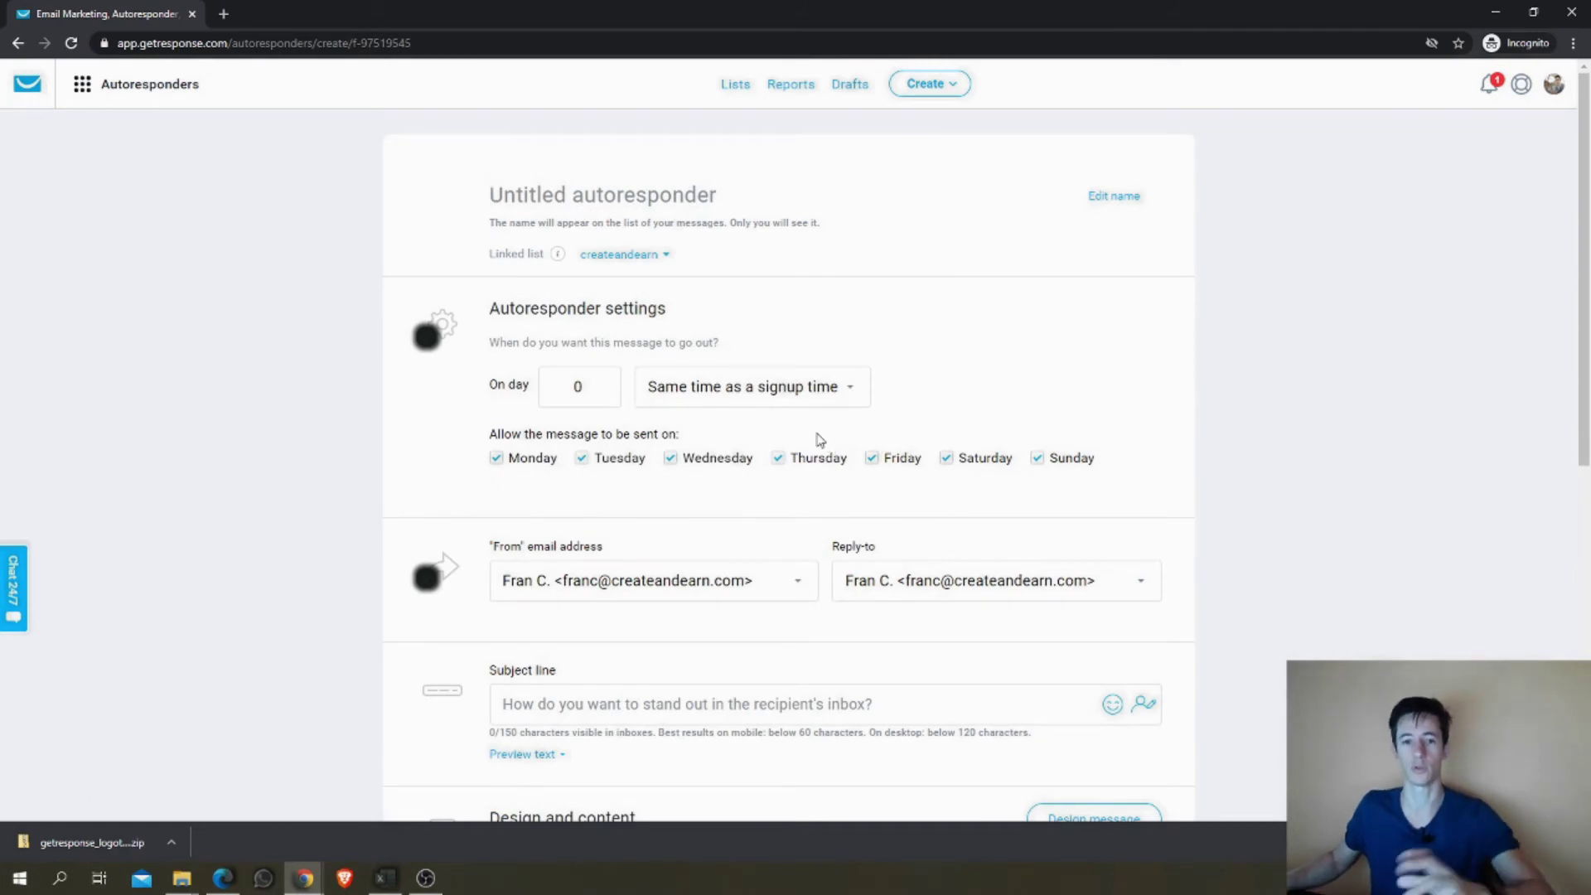
pyautogui.moveTo(649, 262)
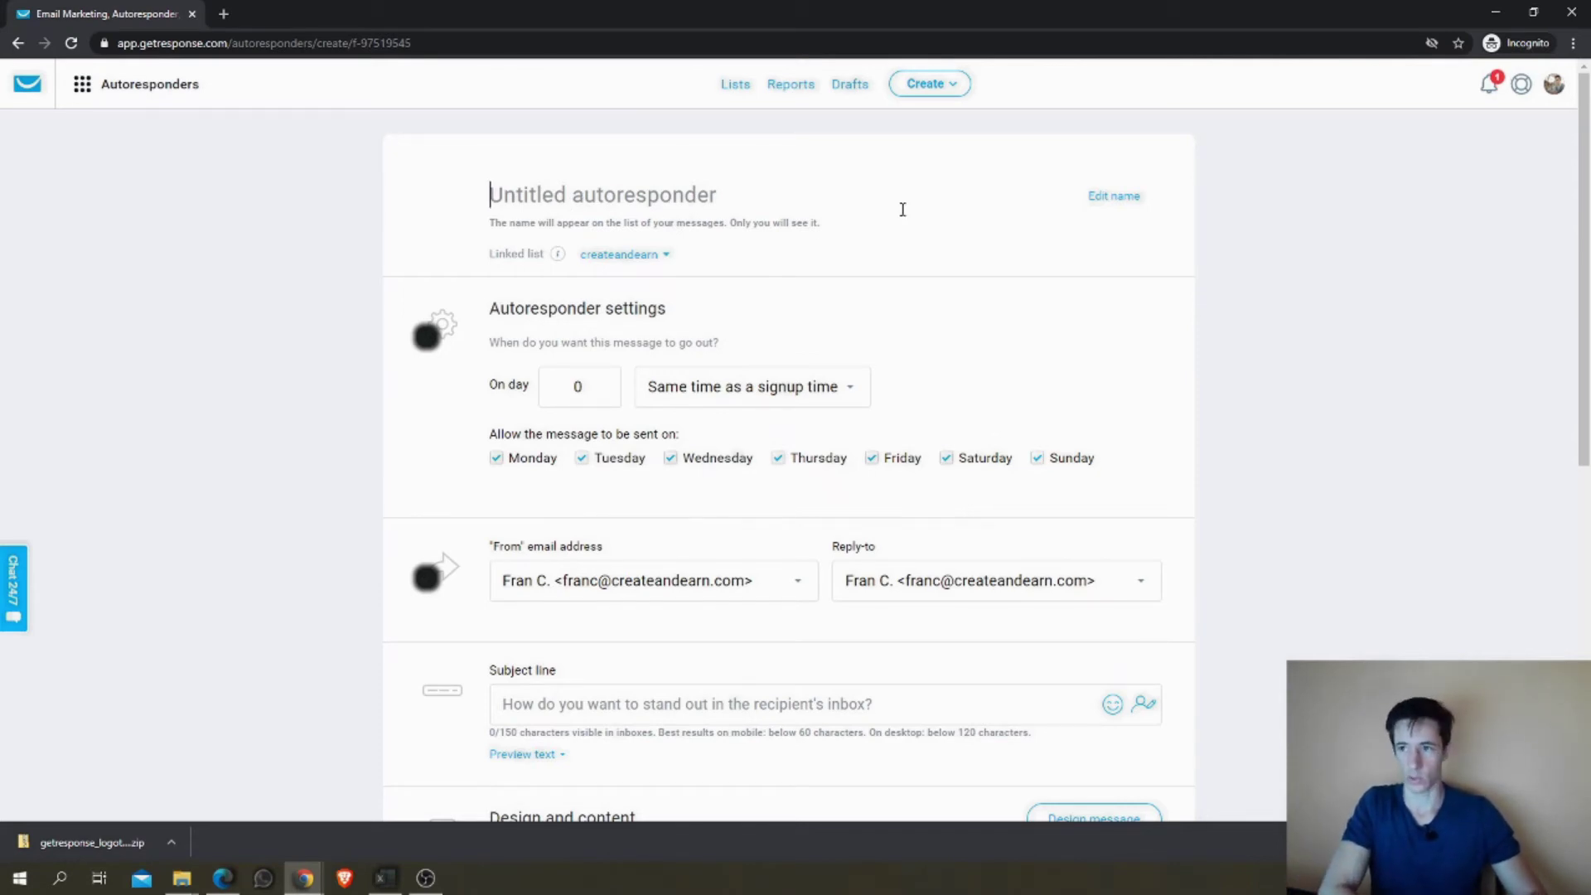
pyautogui.write('GetResponse')
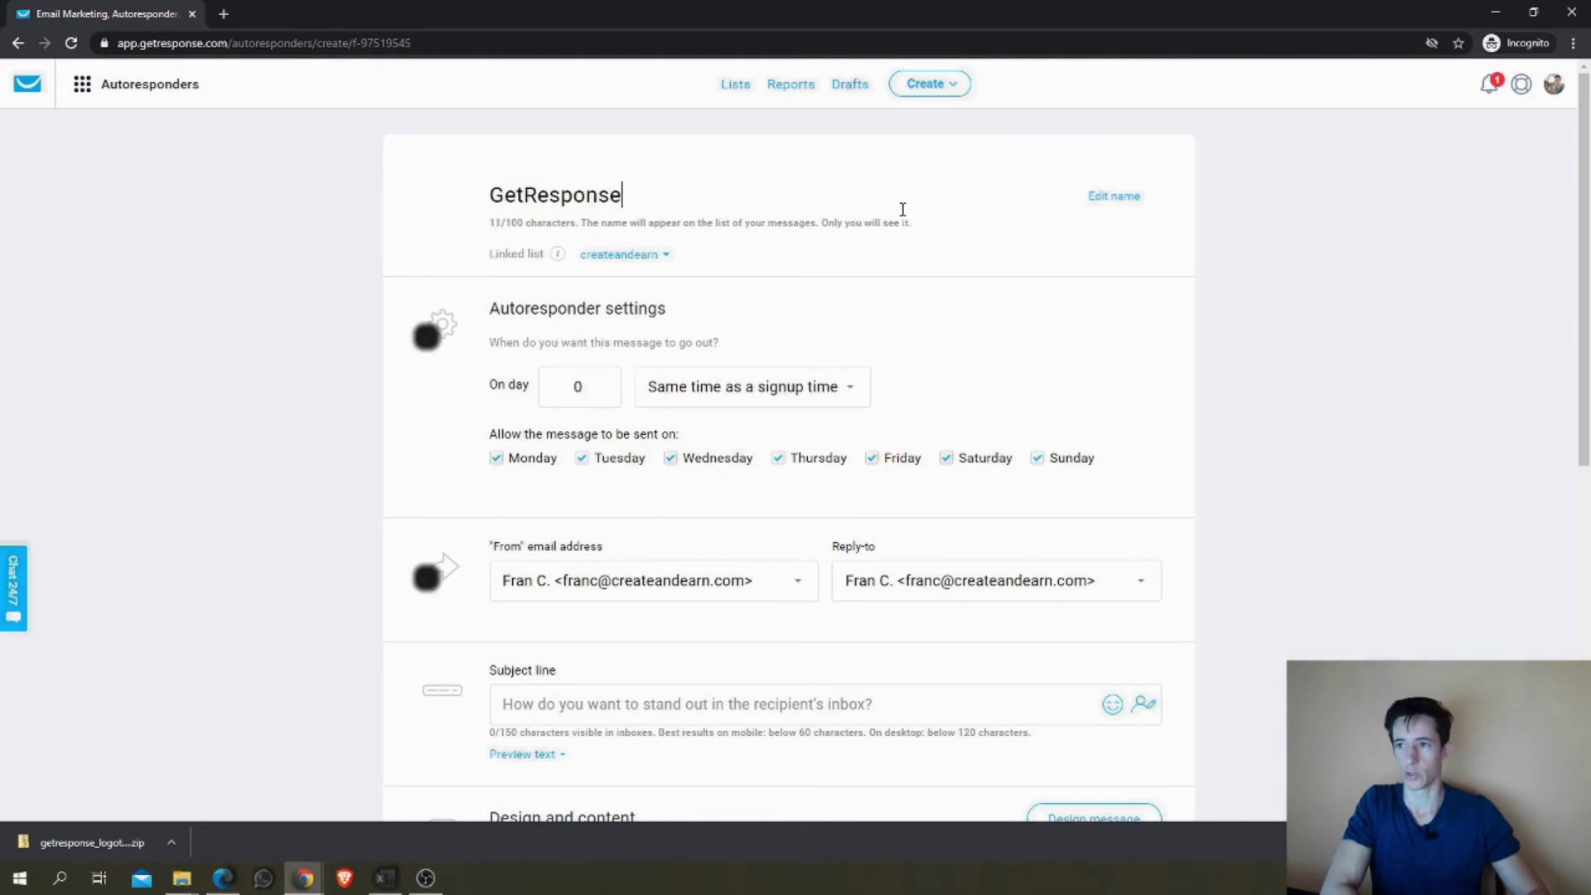
pyautogui.write(' Tutorial Em')
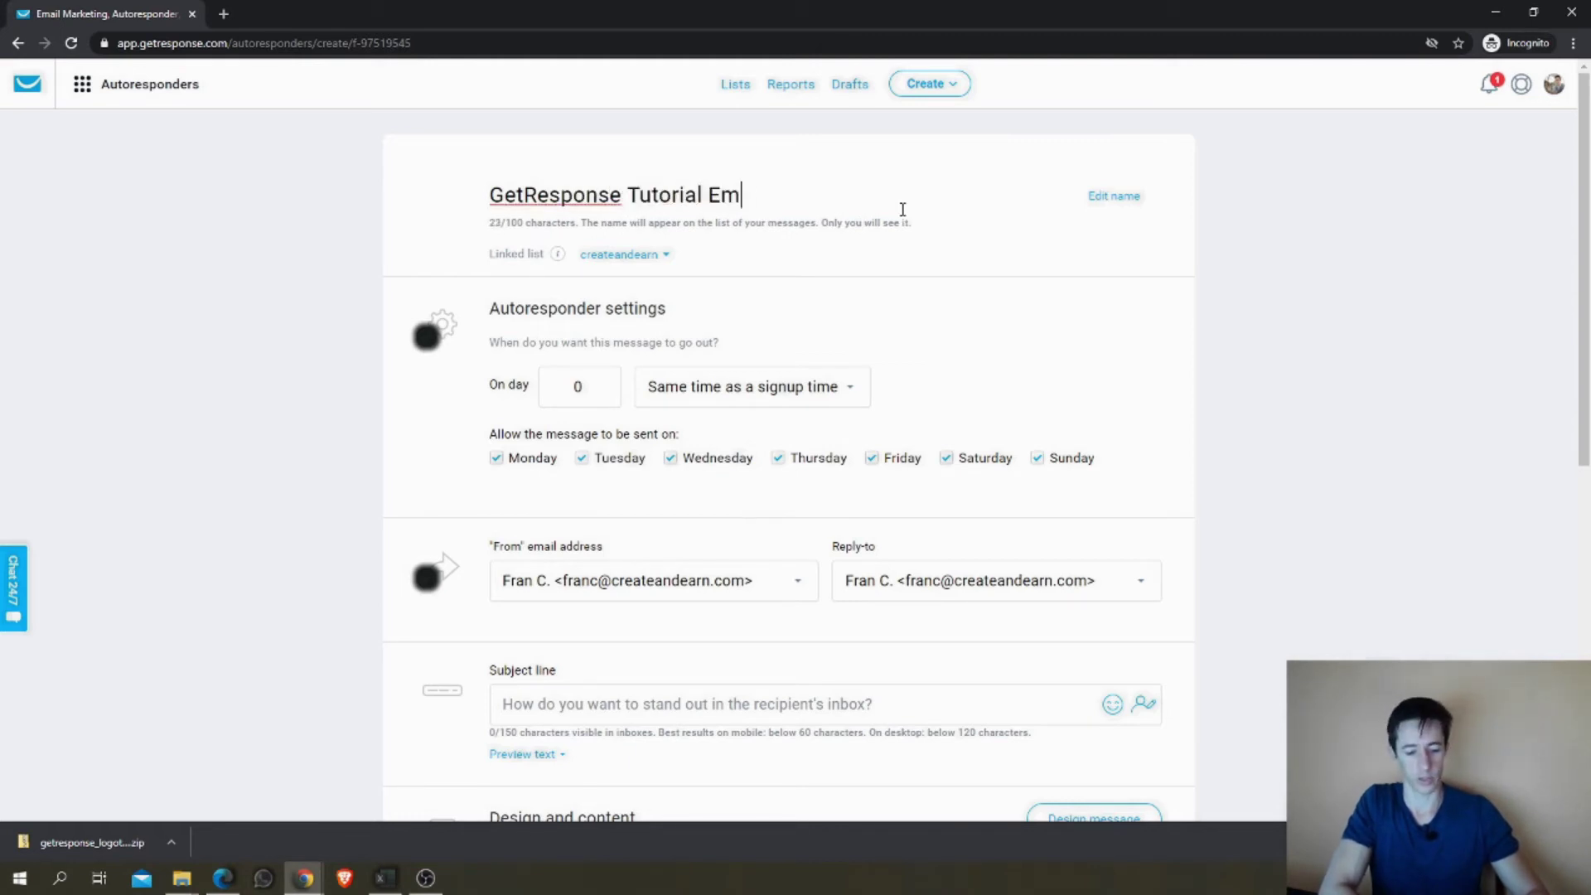
pyautogui.write('ail #2')
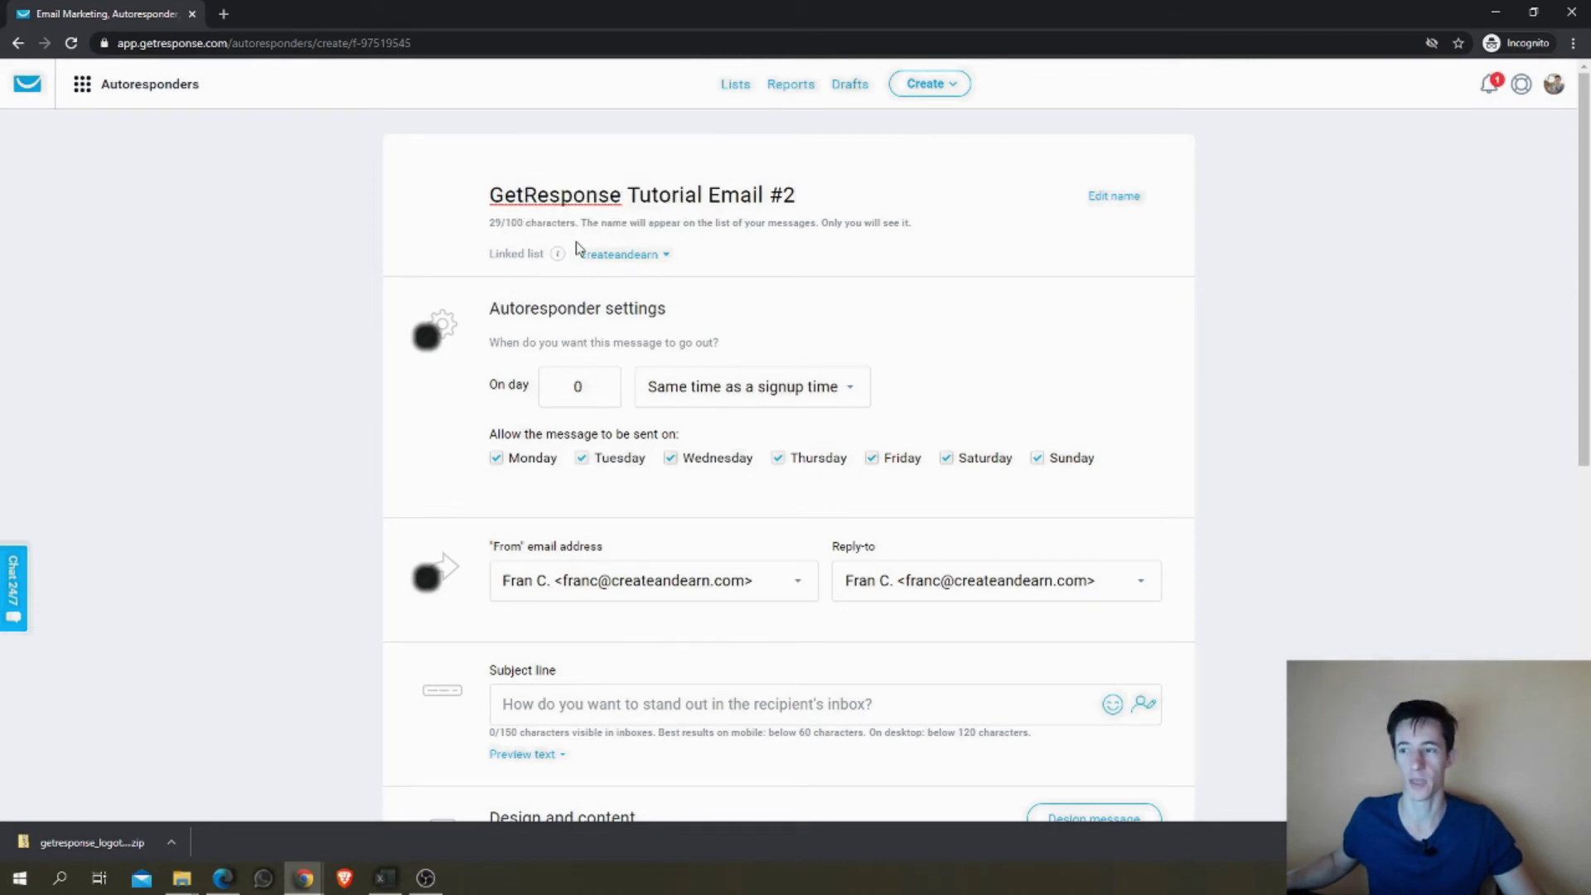
# Step: Keep the createandearn list and set the email to send on day 1
pyautogui.click(656, 259)
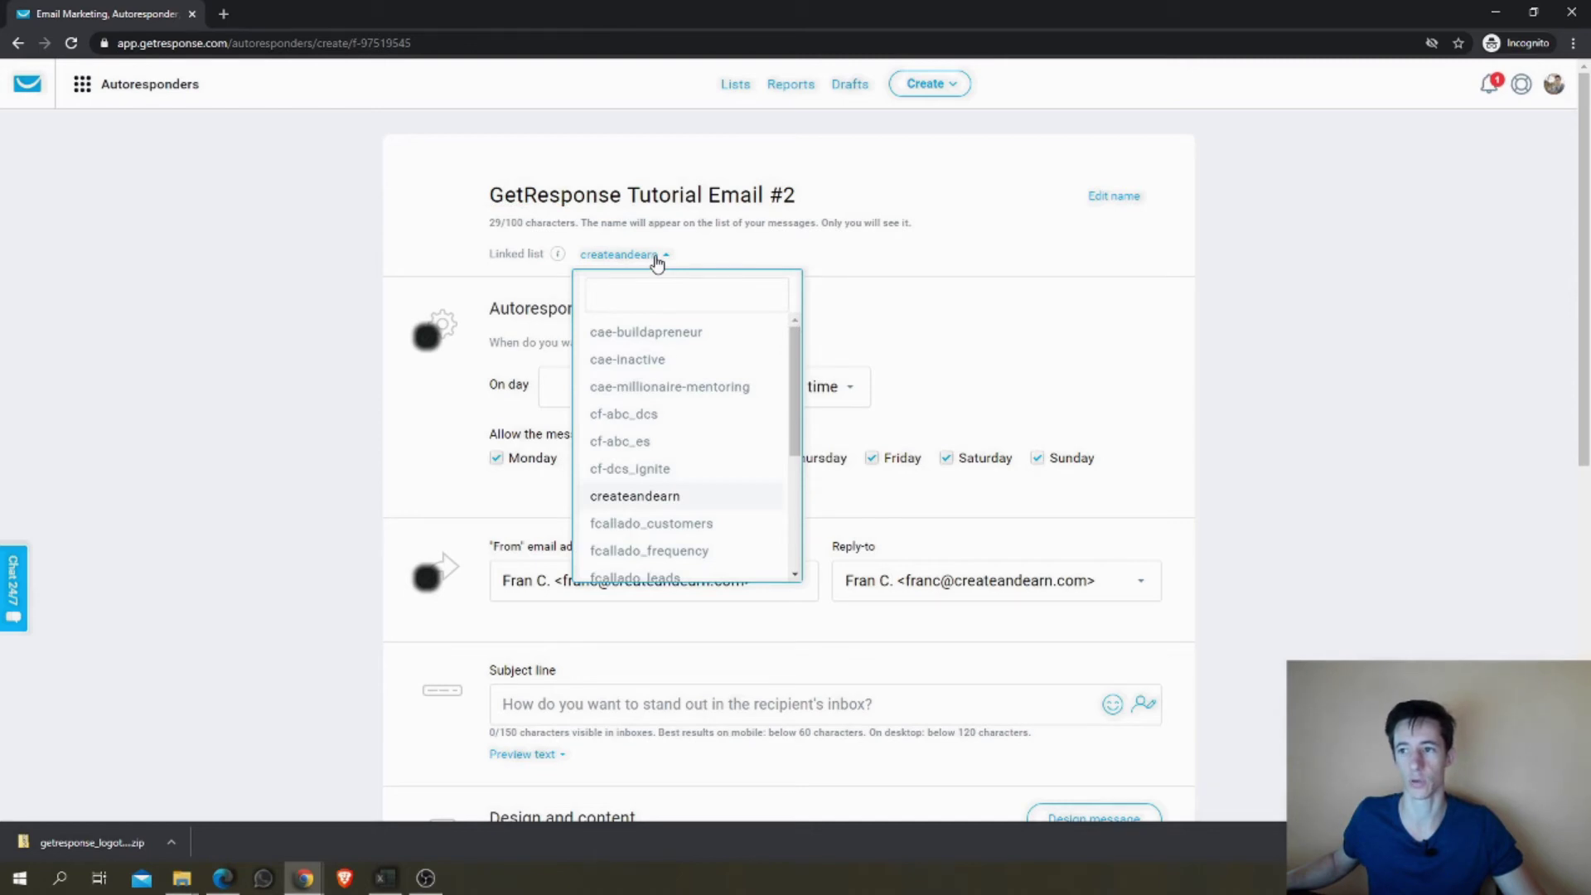
pyautogui.click(898, 316)
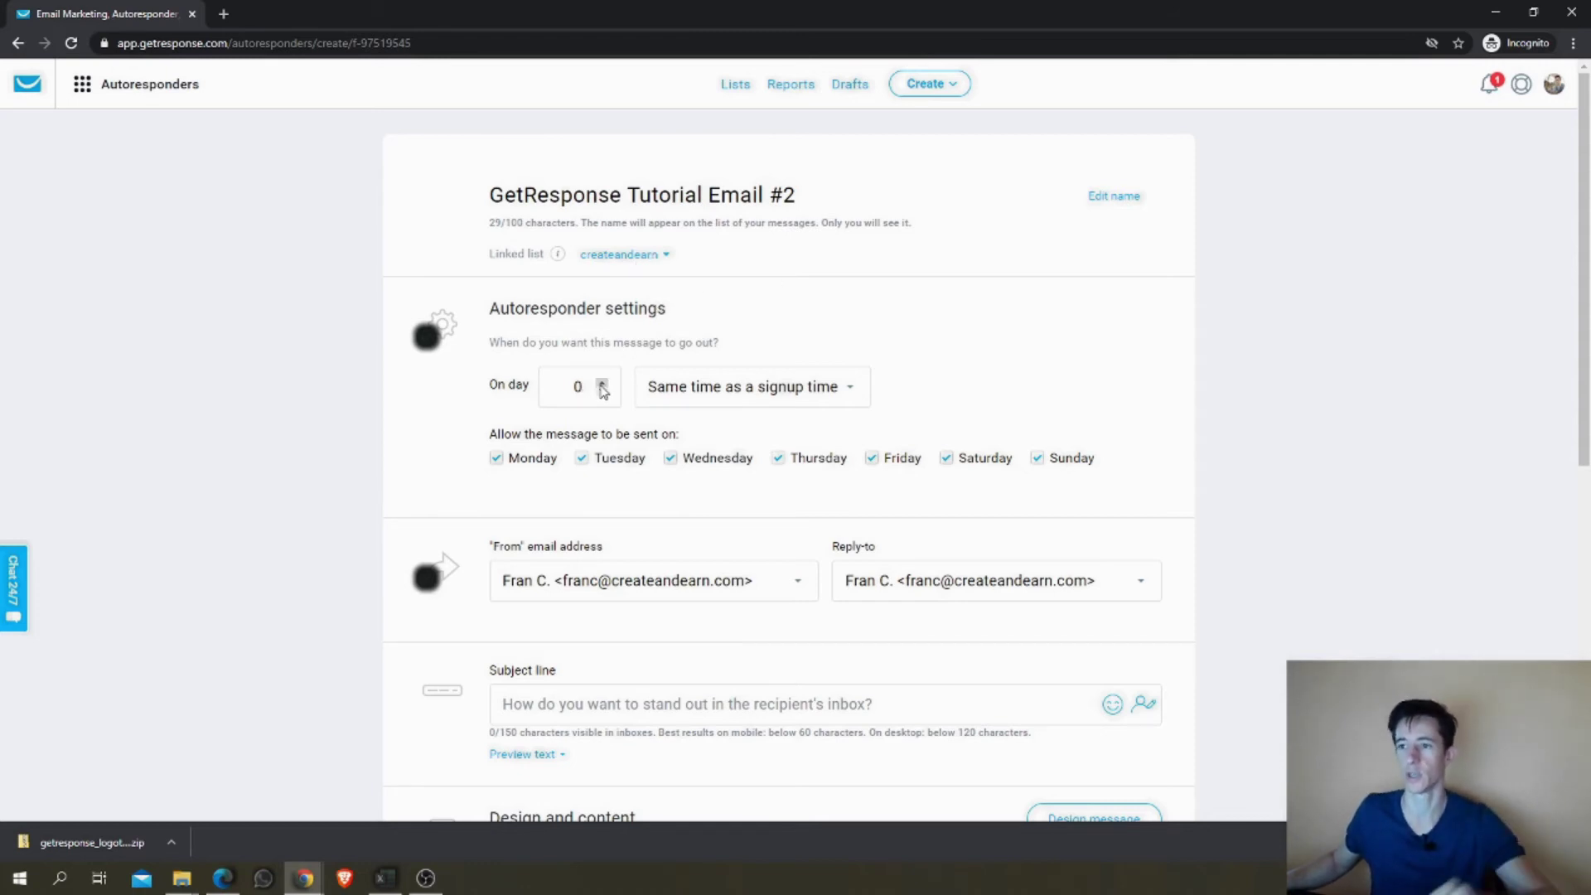
pyautogui.moveTo(555, 257)
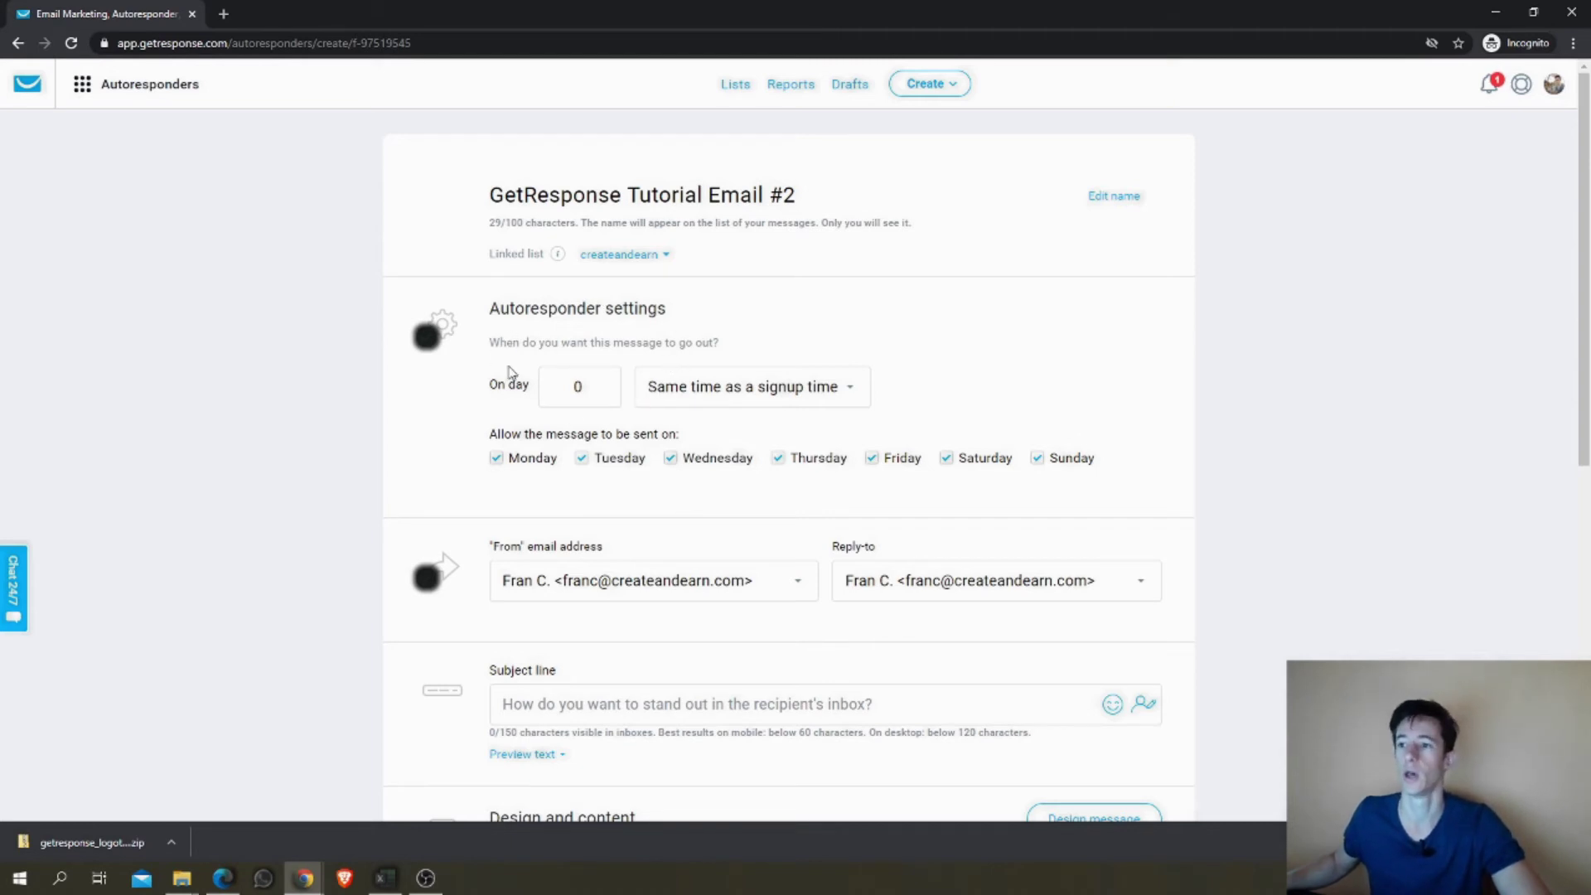
pyautogui.click(590, 391)
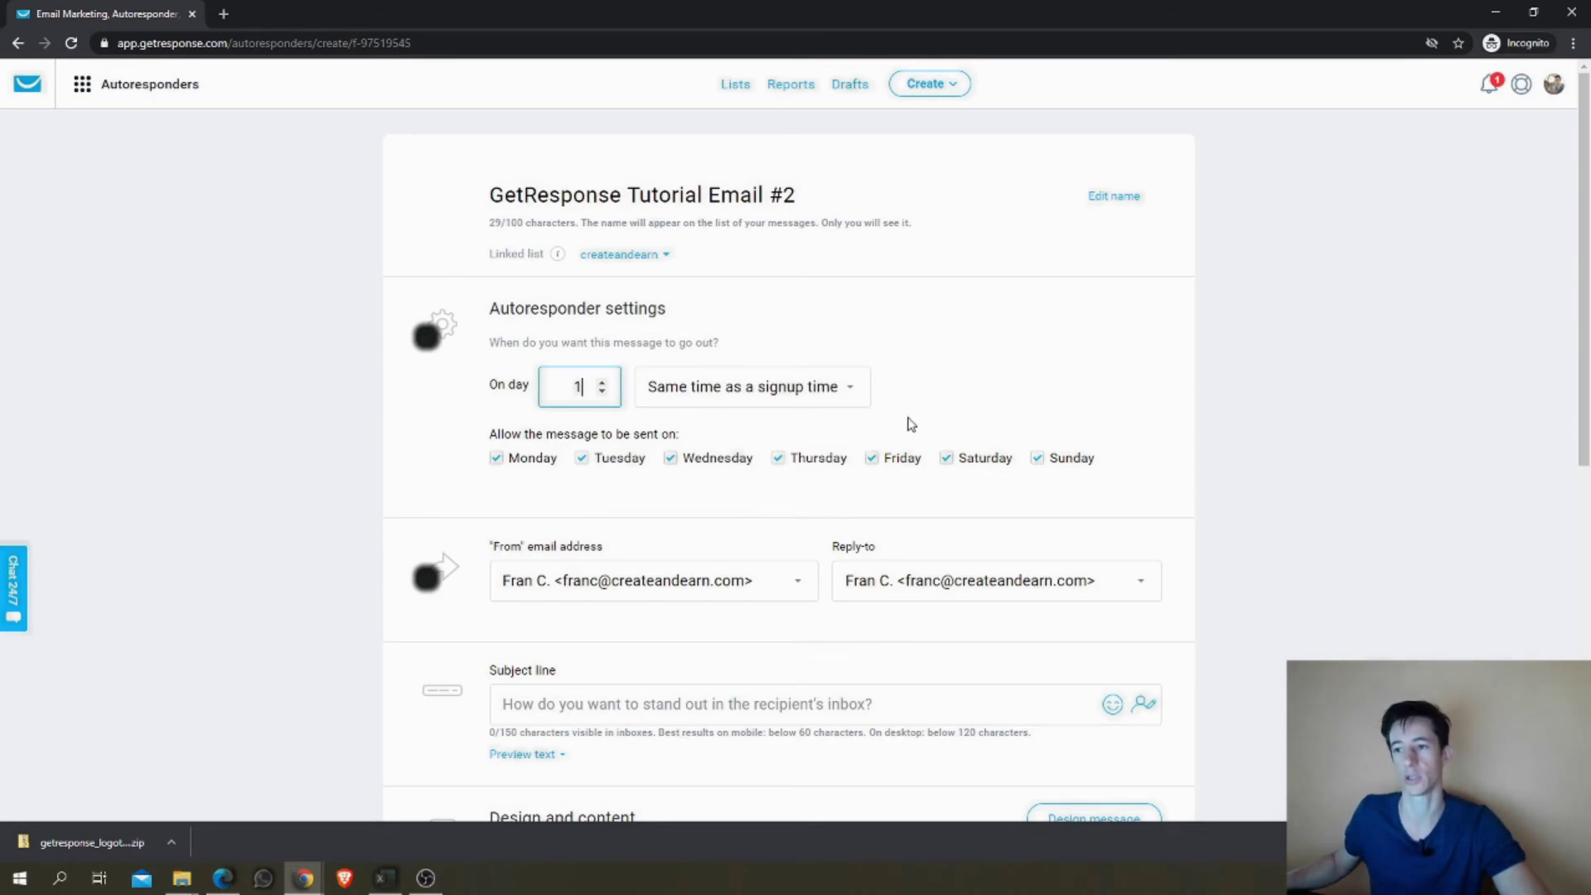
# Step: Paste the subject 'This is my second email to you' and open the Design message templates
pyautogui.scroll(-1, 832, 419)
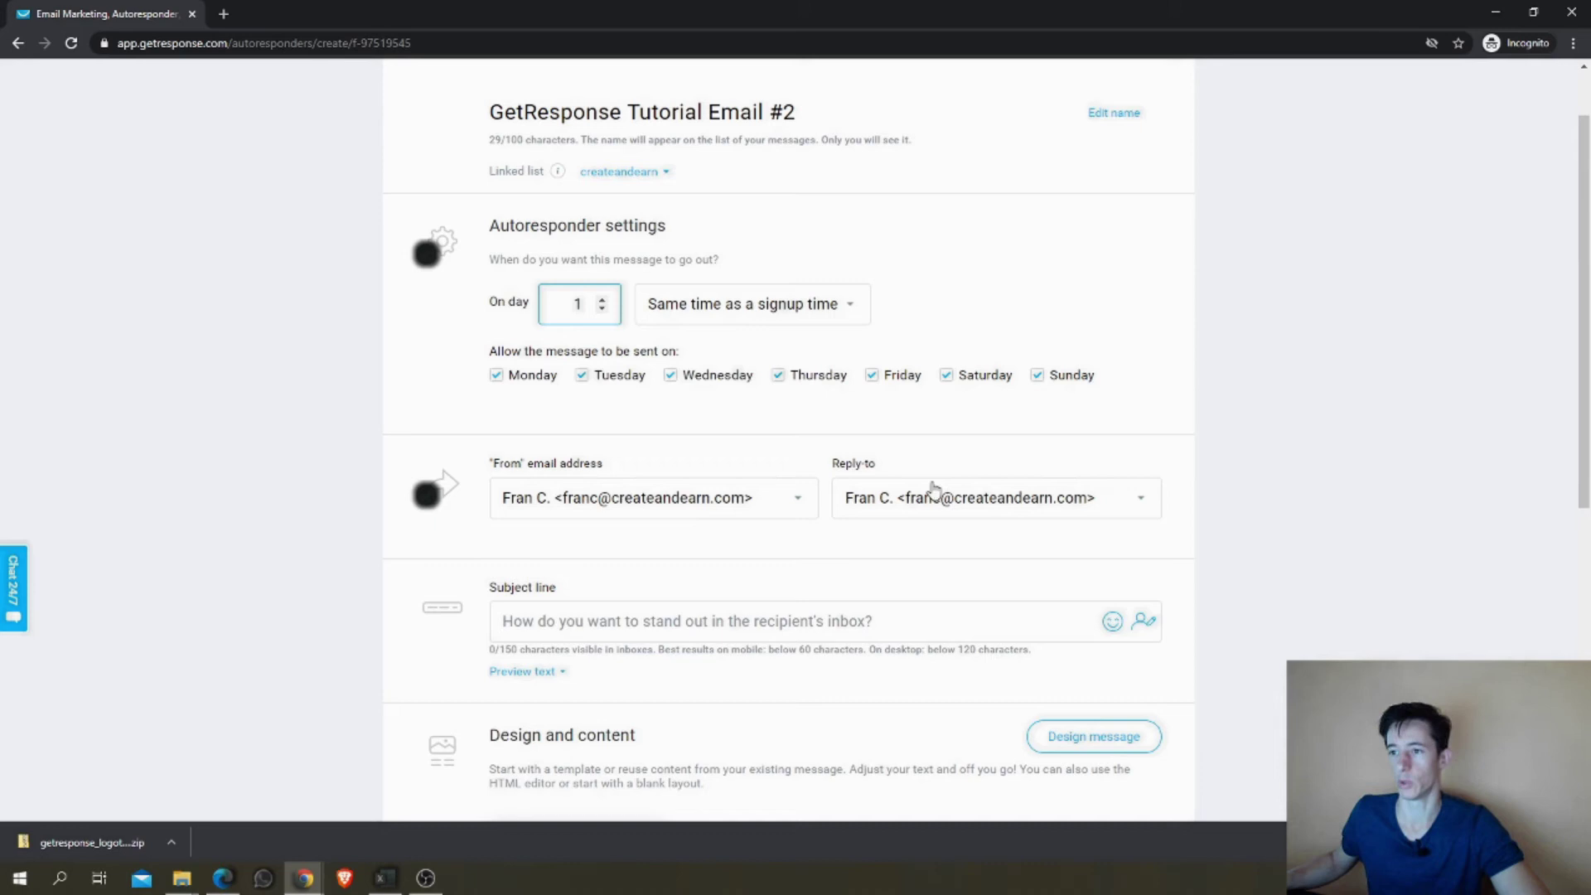
pyautogui.scroll(-1, 737, 468)
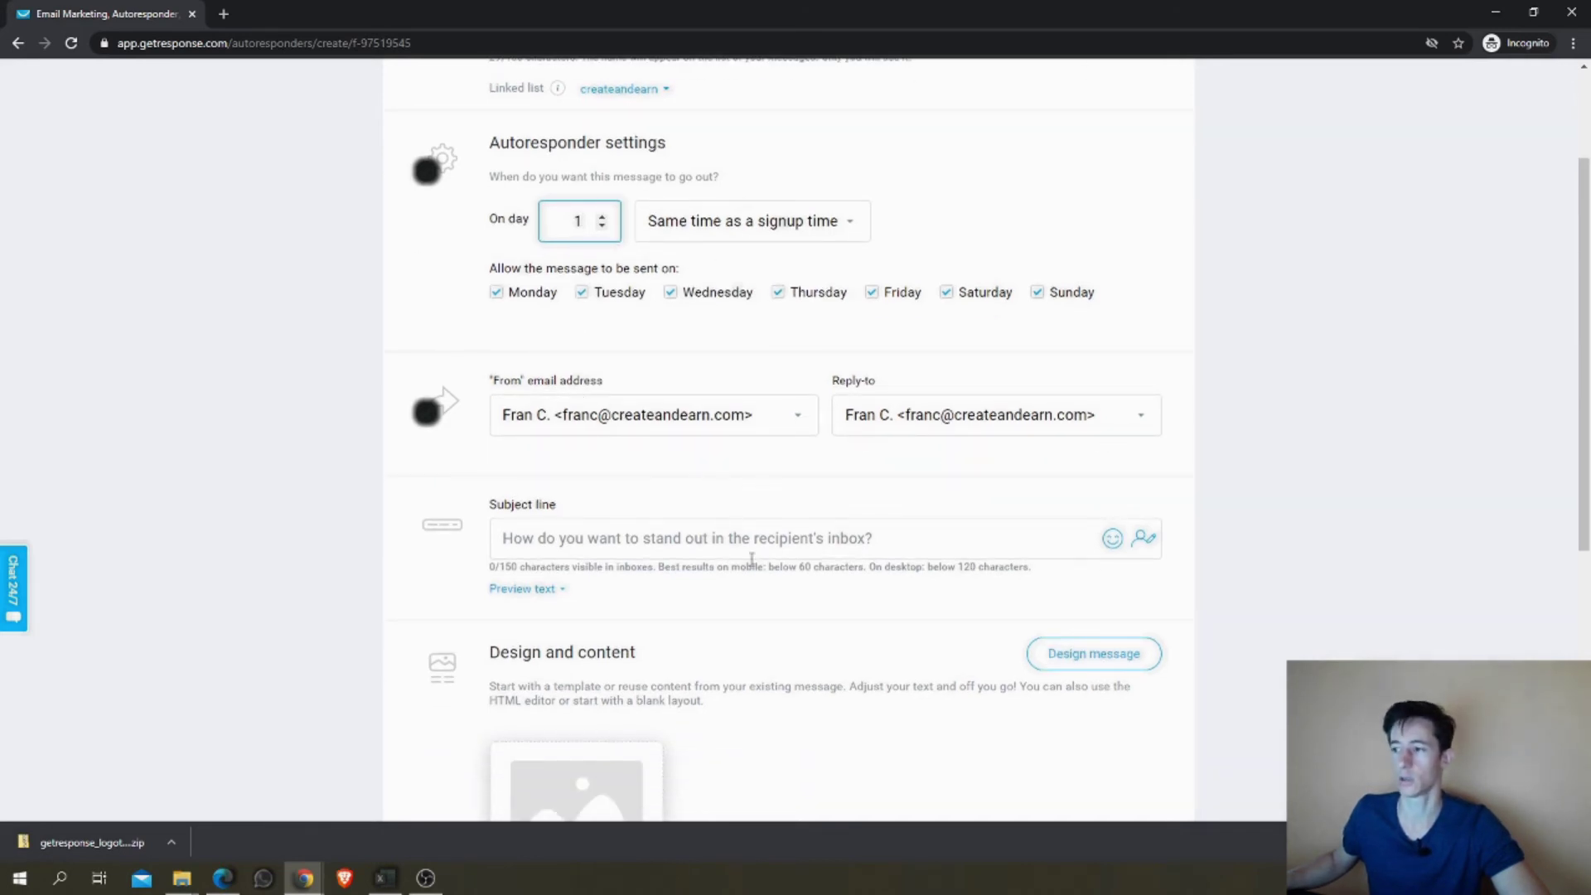
pyautogui.click(607, 531)
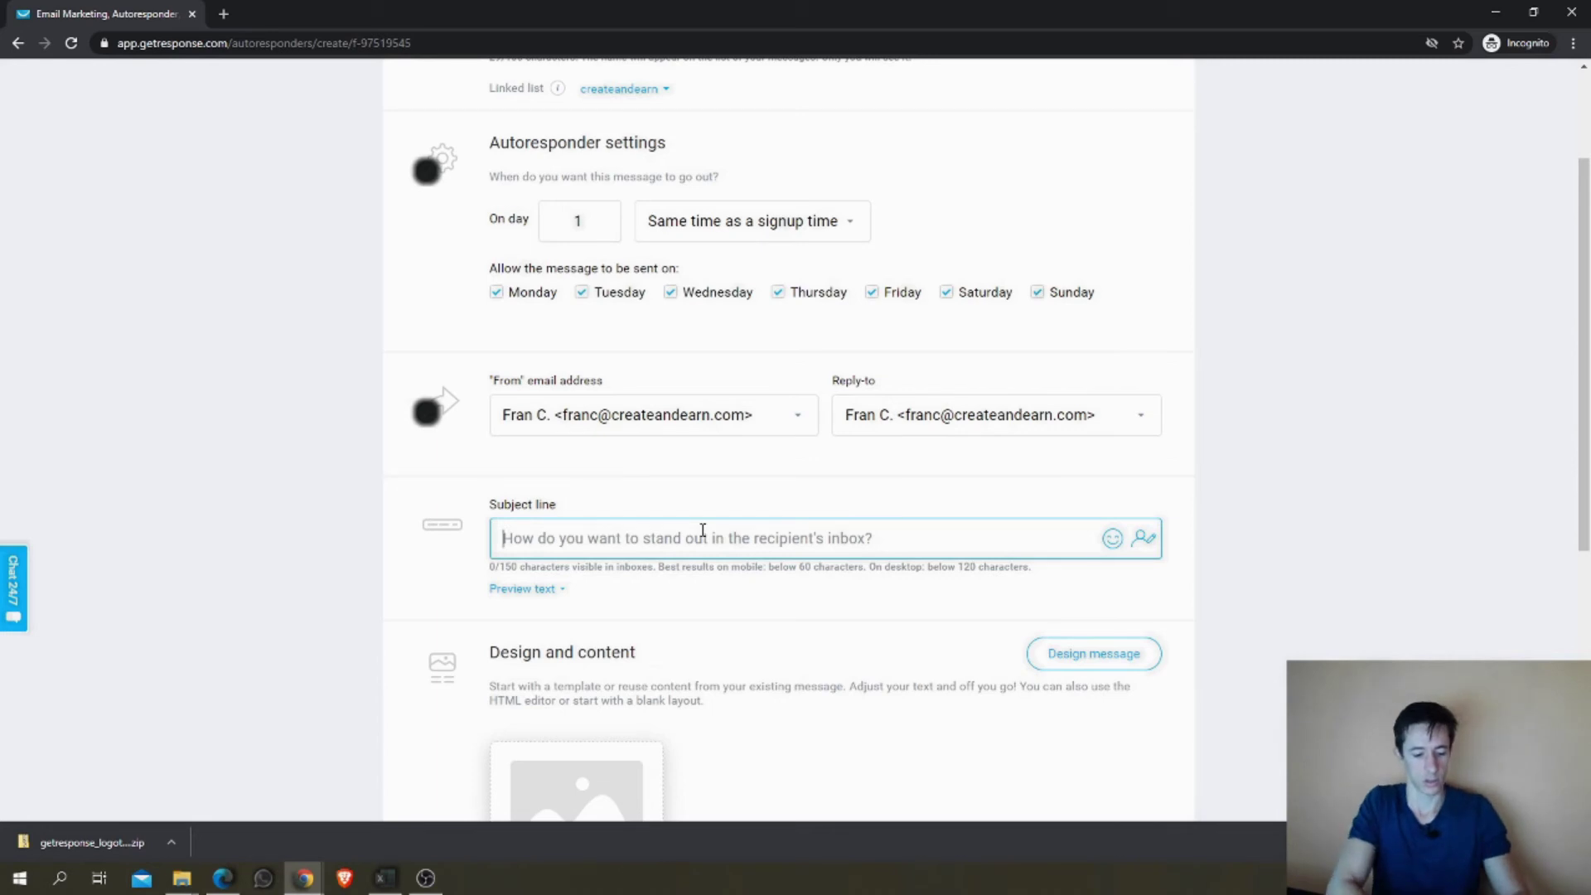
pyautogui.write('This is my second email to you')
pyautogui.click(1255, 457)
pyautogui.scroll(-5, 1247, 398)
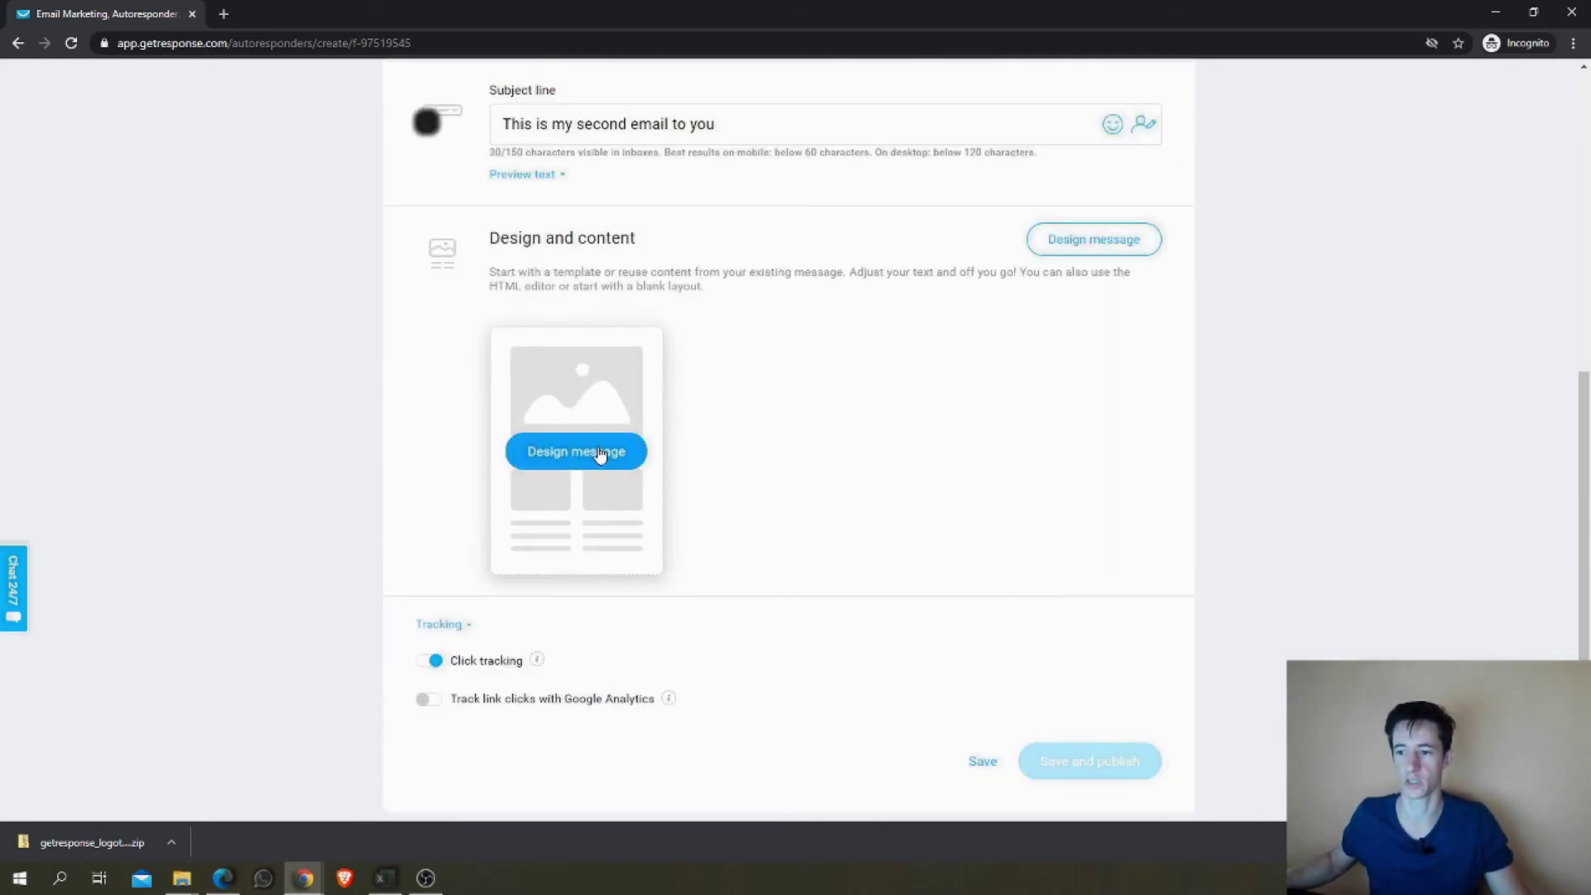
pyautogui.click(600, 453)
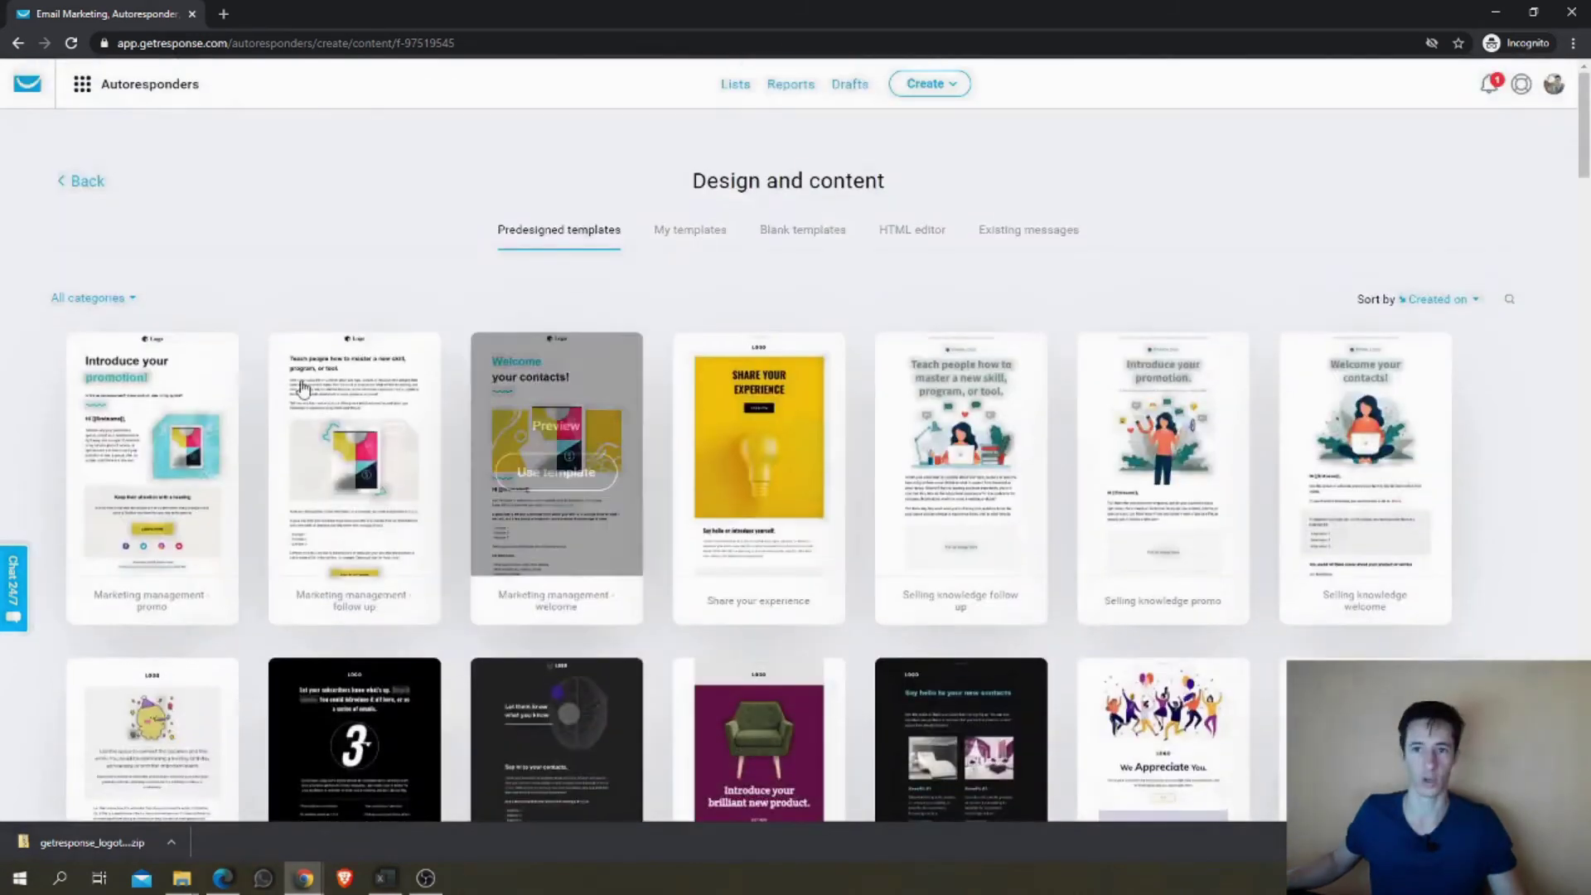
# Step: Start Email #2 from the Blank template under the Blank templates category
pyautogui.click(88, 299)
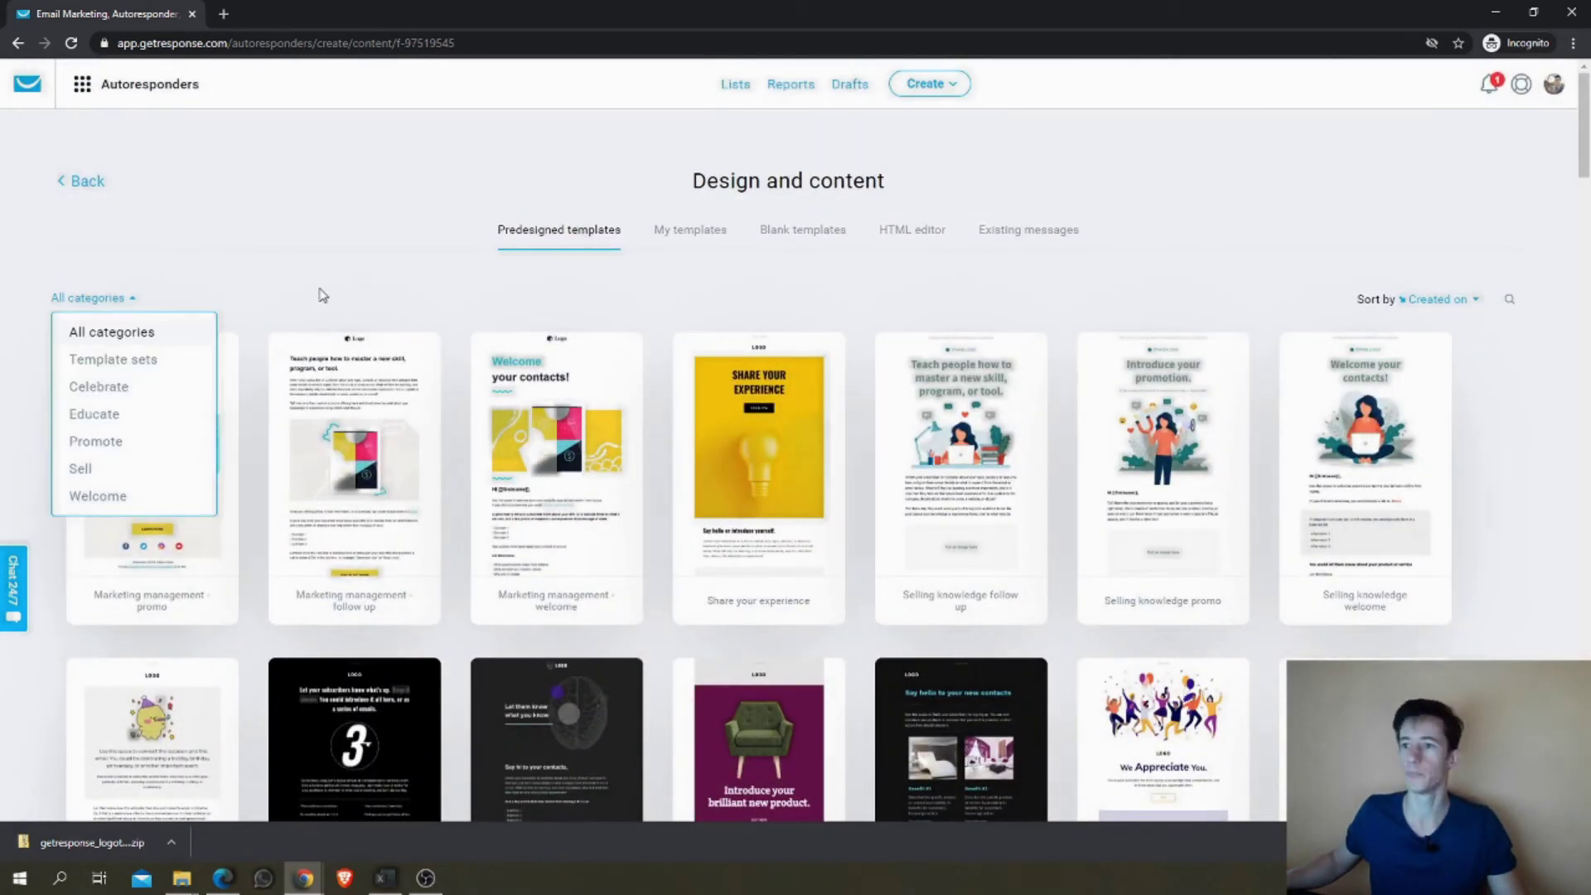
pyautogui.click(323, 295)
pyautogui.click(800, 231)
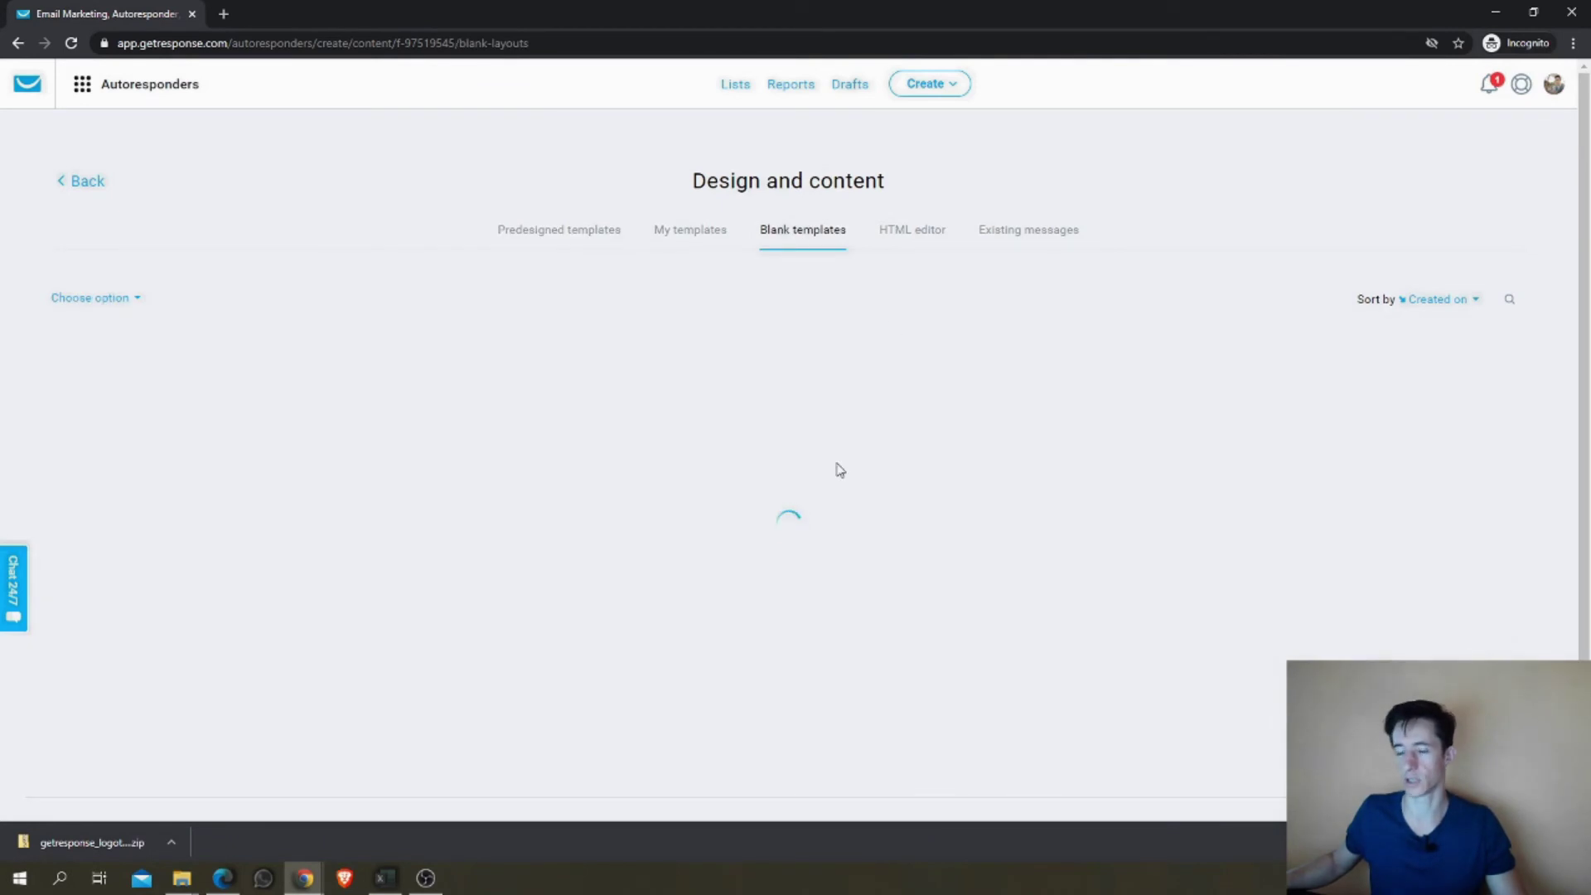
pyautogui.scroll(-2, 842, 504)
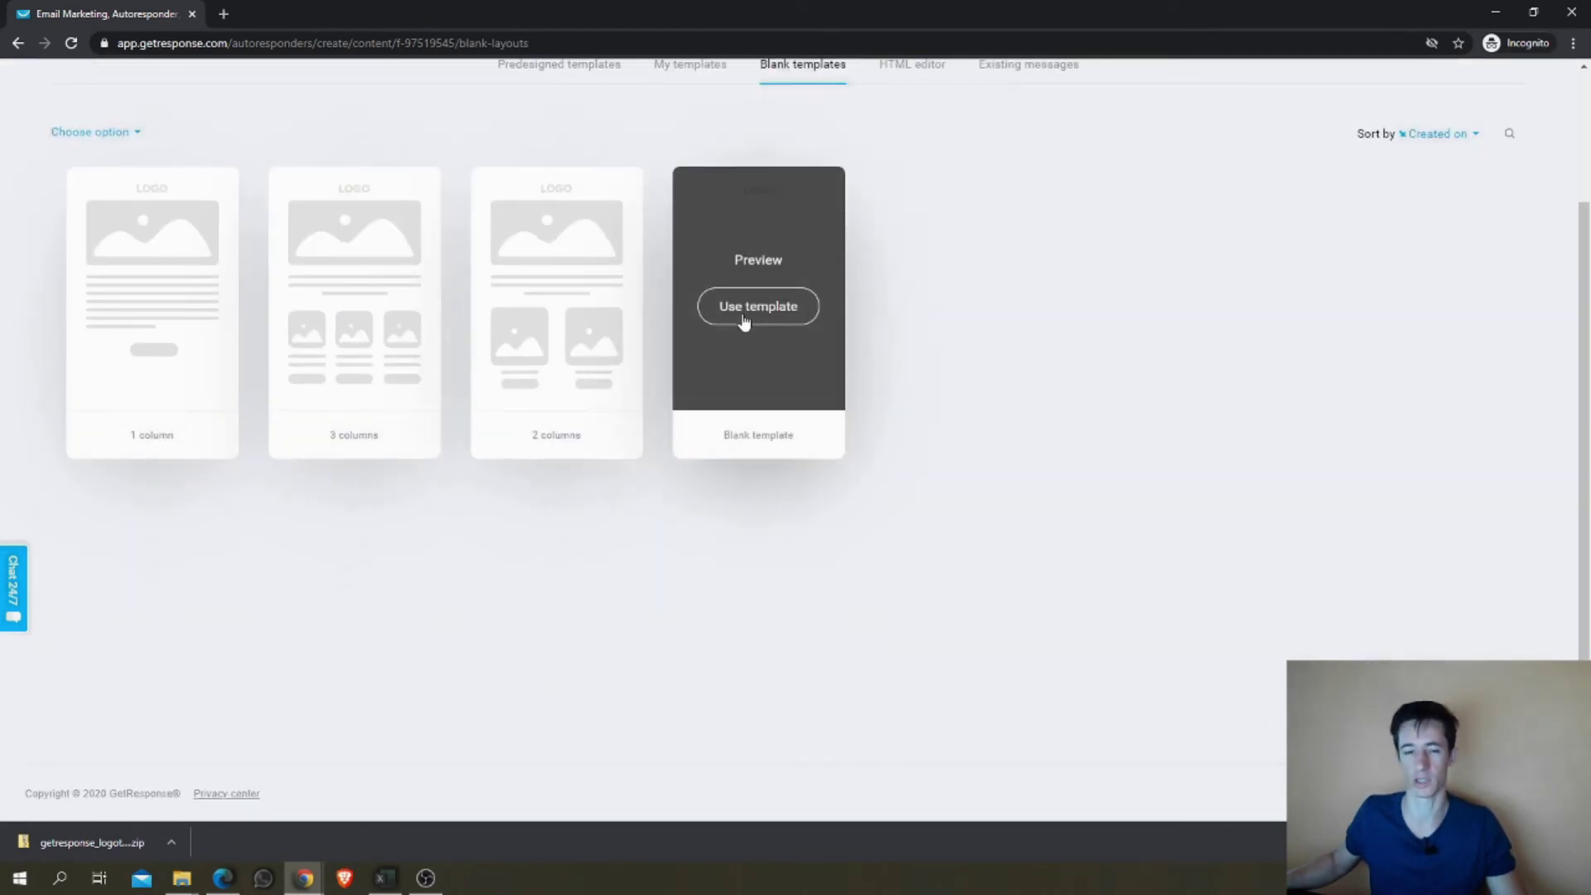
pyautogui.click(745, 319)
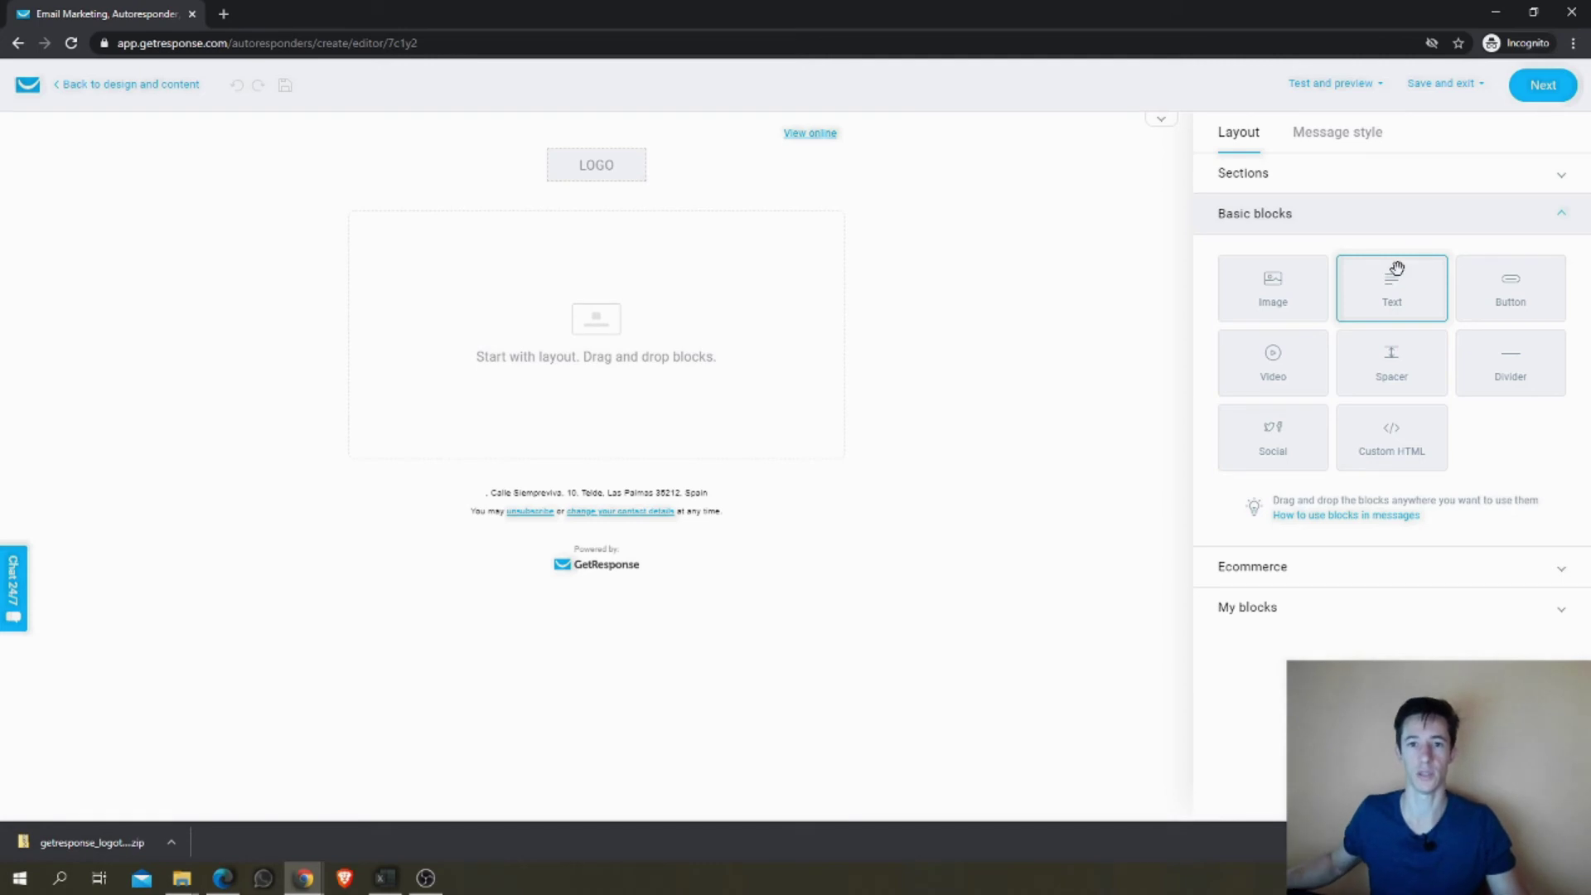
# Step: Add a text block reading 'This is another email from me.' and save and publish Email #2
pyautogui.moveTo(1398, 267); pyautogui.dragTo(998, 370)
pyautogui.click(1031, 544)
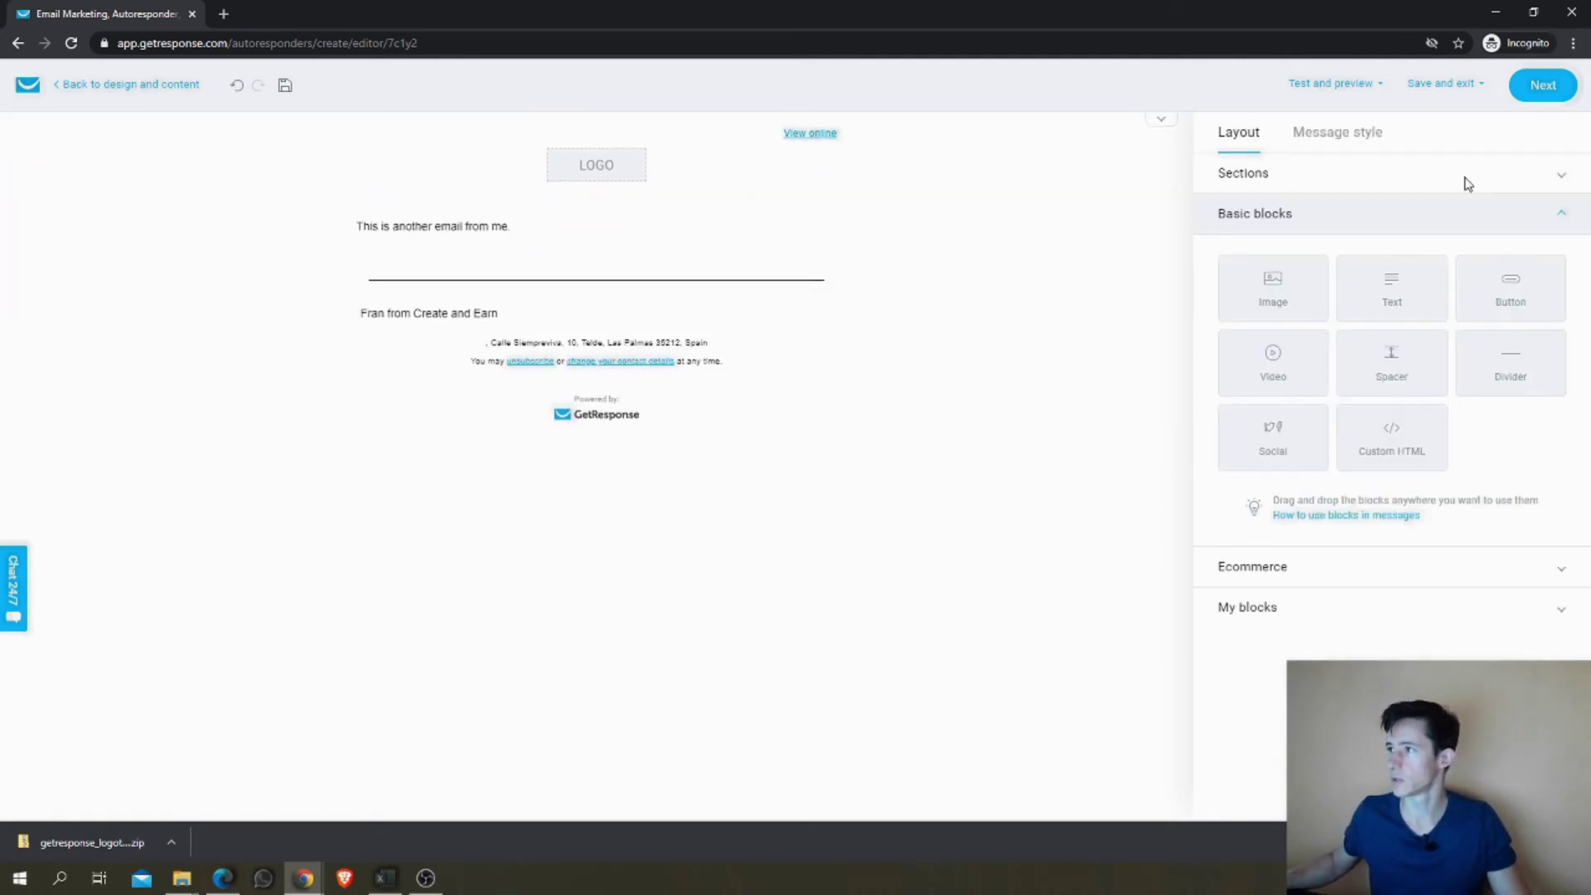
pyautogui.click(1543, 87)
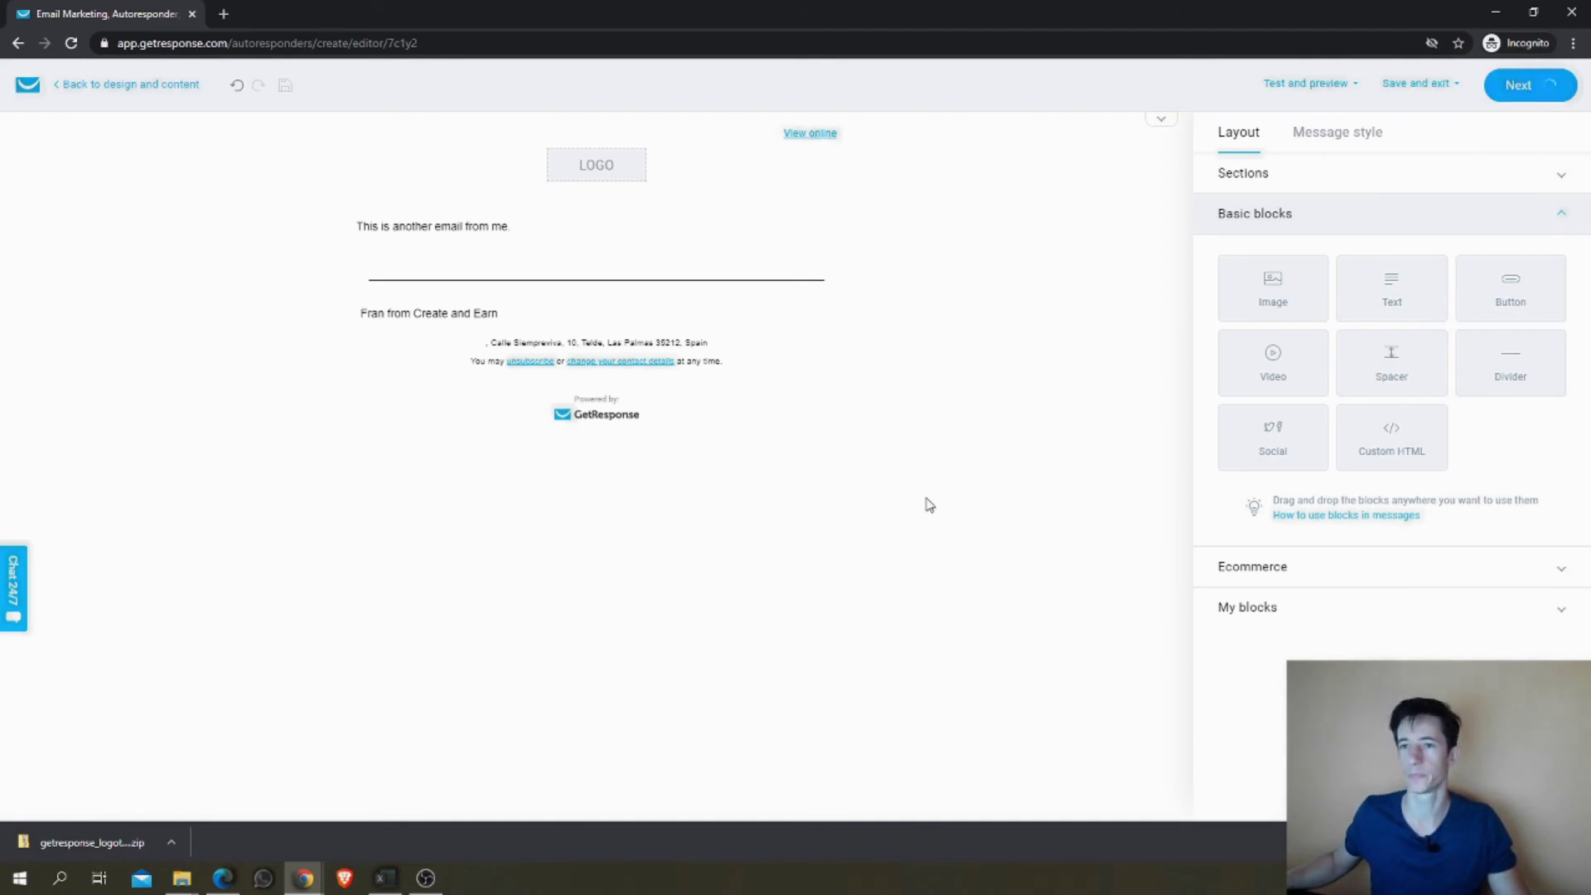
pyautogui.scroll(-8, 1215, 400)
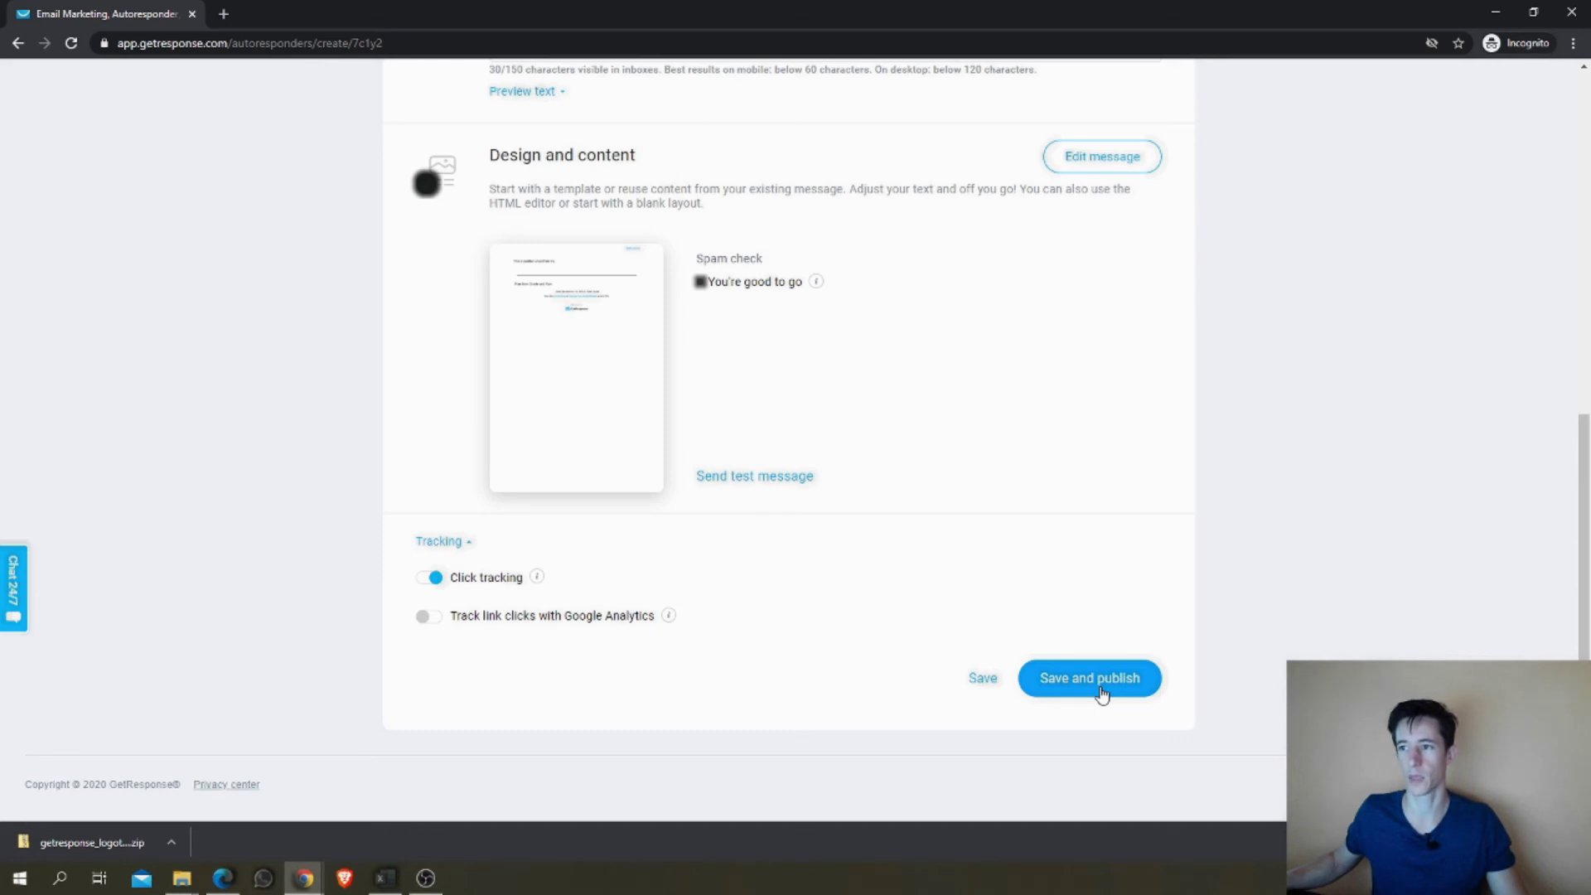
pyautogui.click(1102, 693)
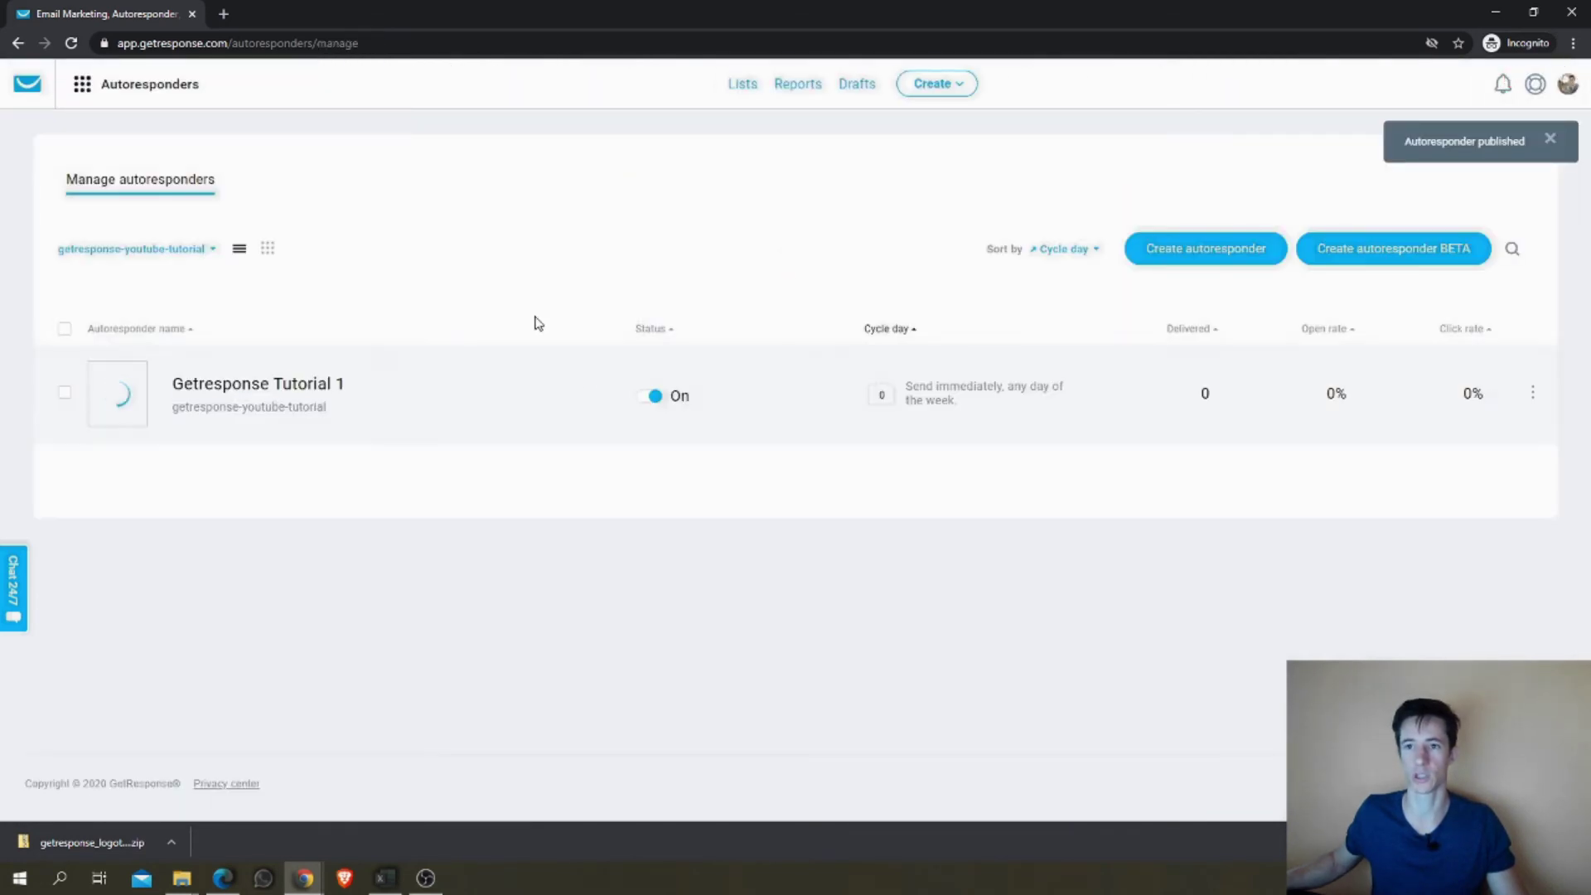
# Step: Include the createandearn list in the autoresponder filter to locate Email #2's linked list
pyautogui.click(160, 258)
pyautogui.click(79, 321)
pyautogui.click(226, 578)
pyautogui.scroll(-2, 279, 336)
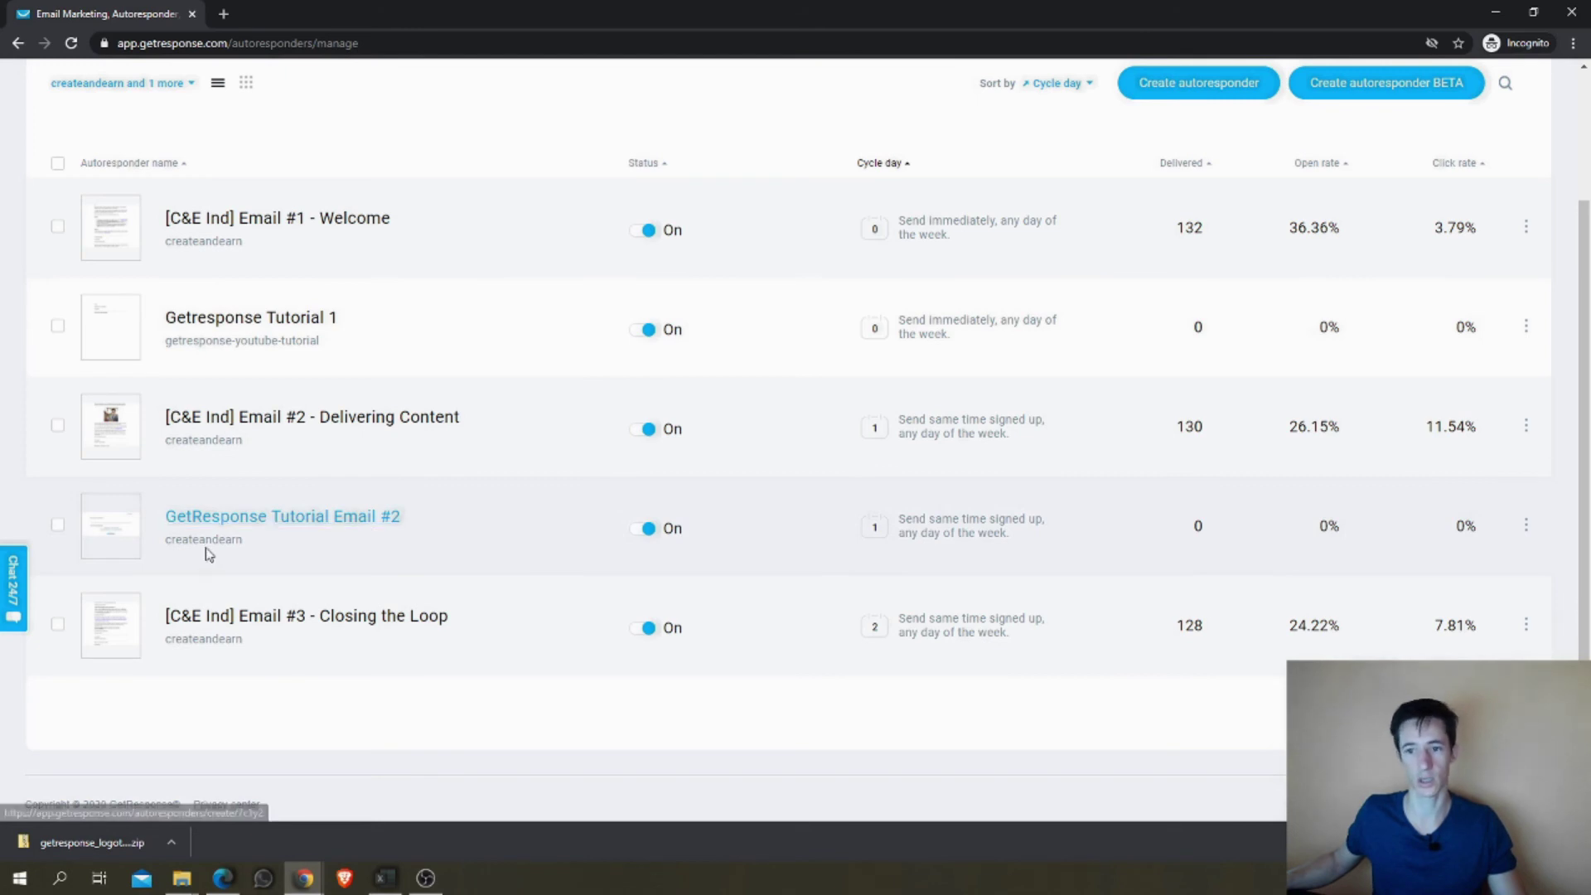
pyautogui.moveTo(166, 543); pyautogui.dragTo(237, 554)
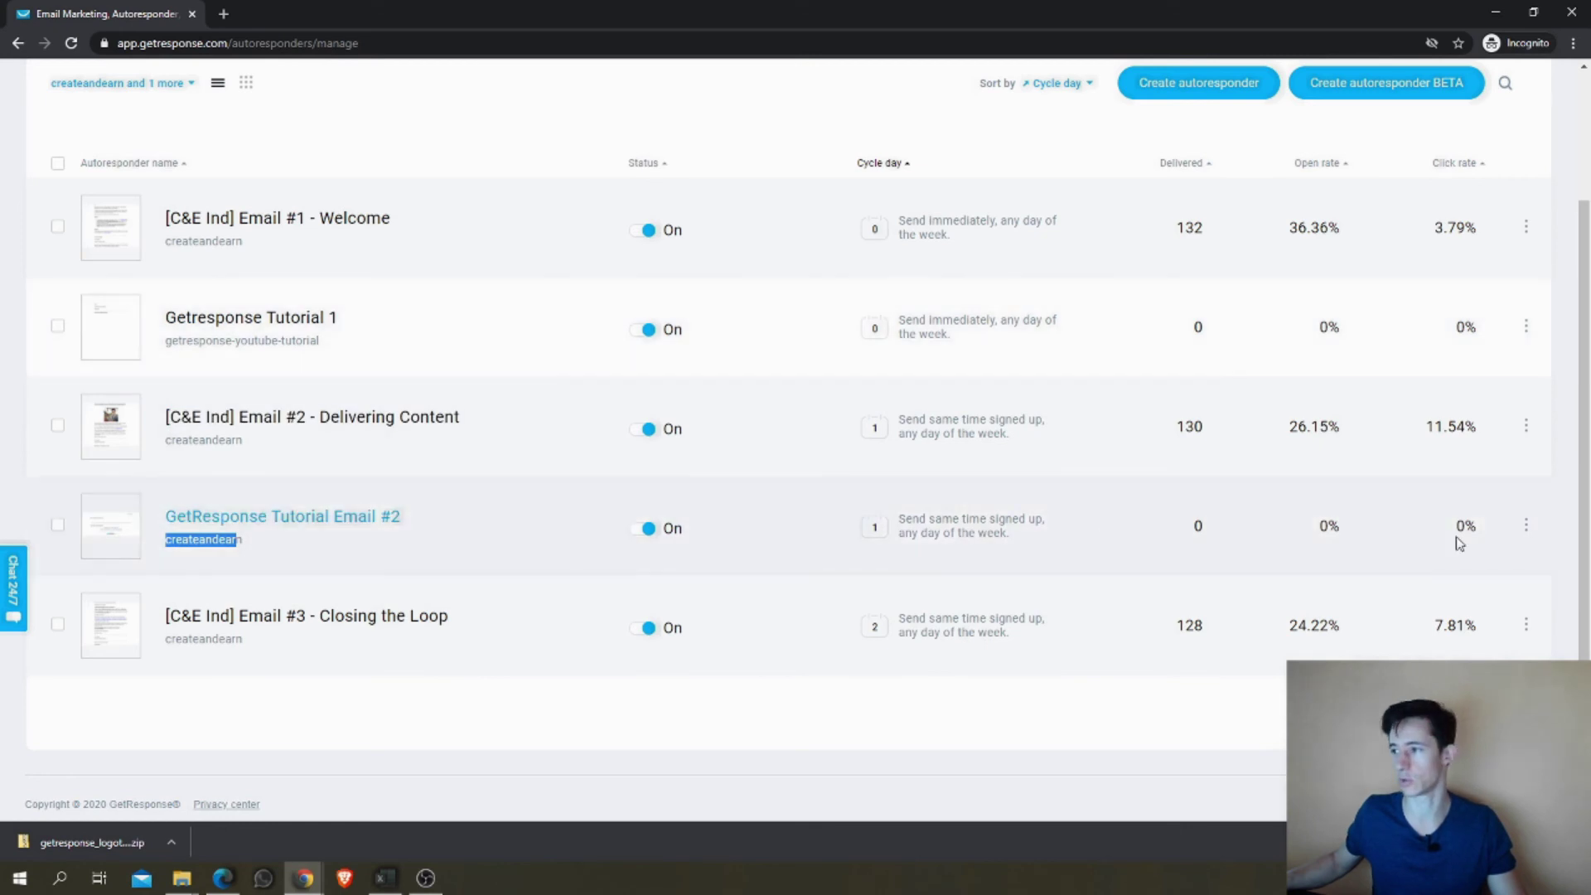
# Step: Edit GetResponse Tutorial Email #2, change its linked list to getresponse-youtube-tutorial, and update it
pyautogui.click(1524, 531)
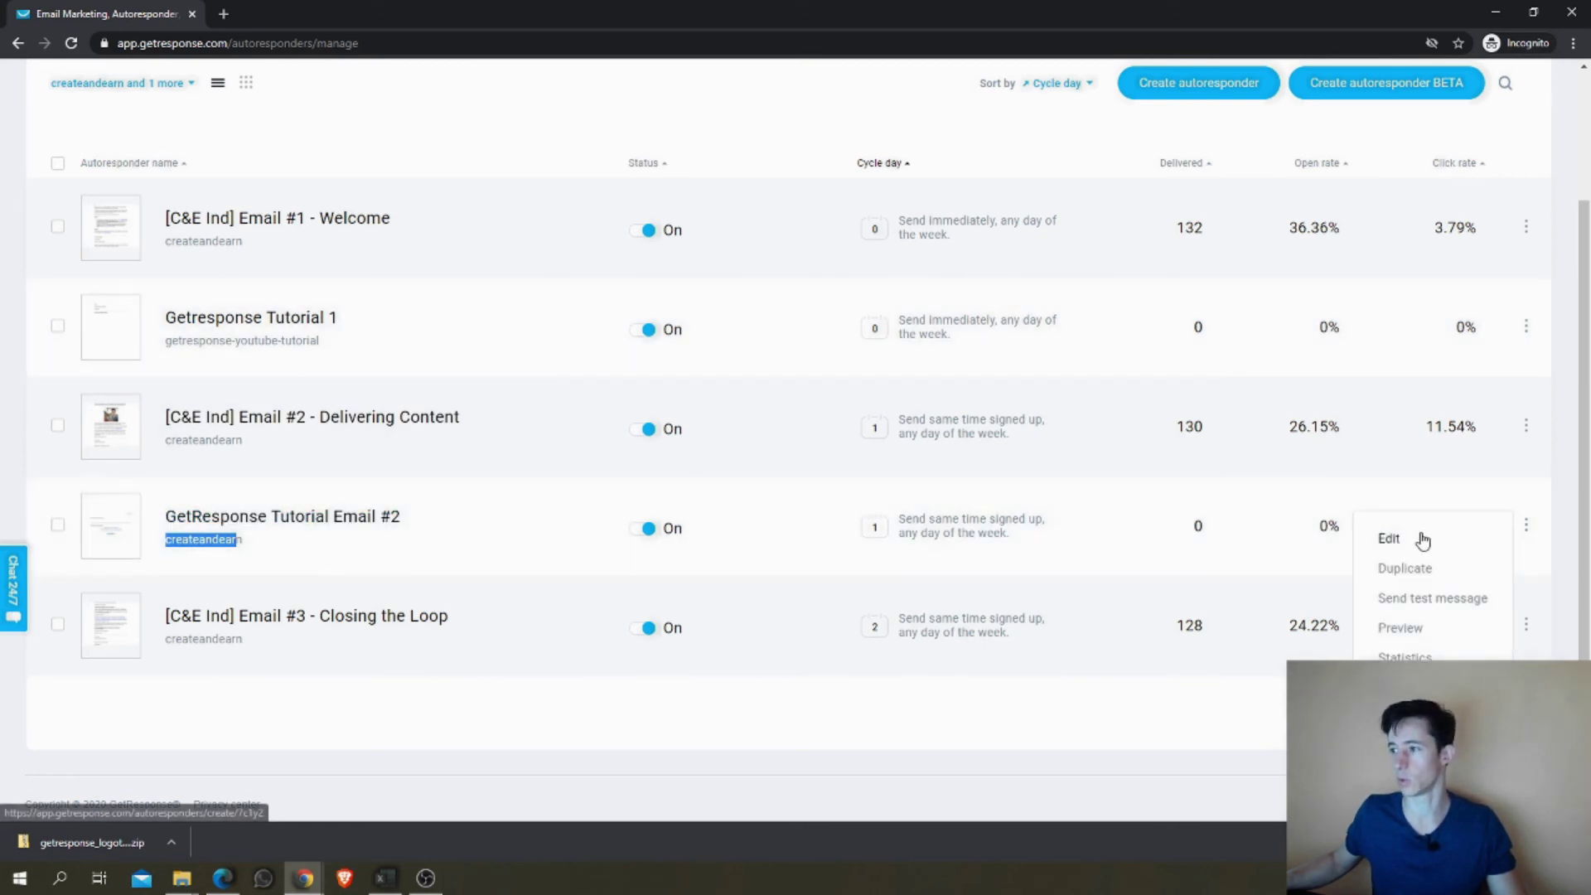
pyautogui.click(1407, 541)
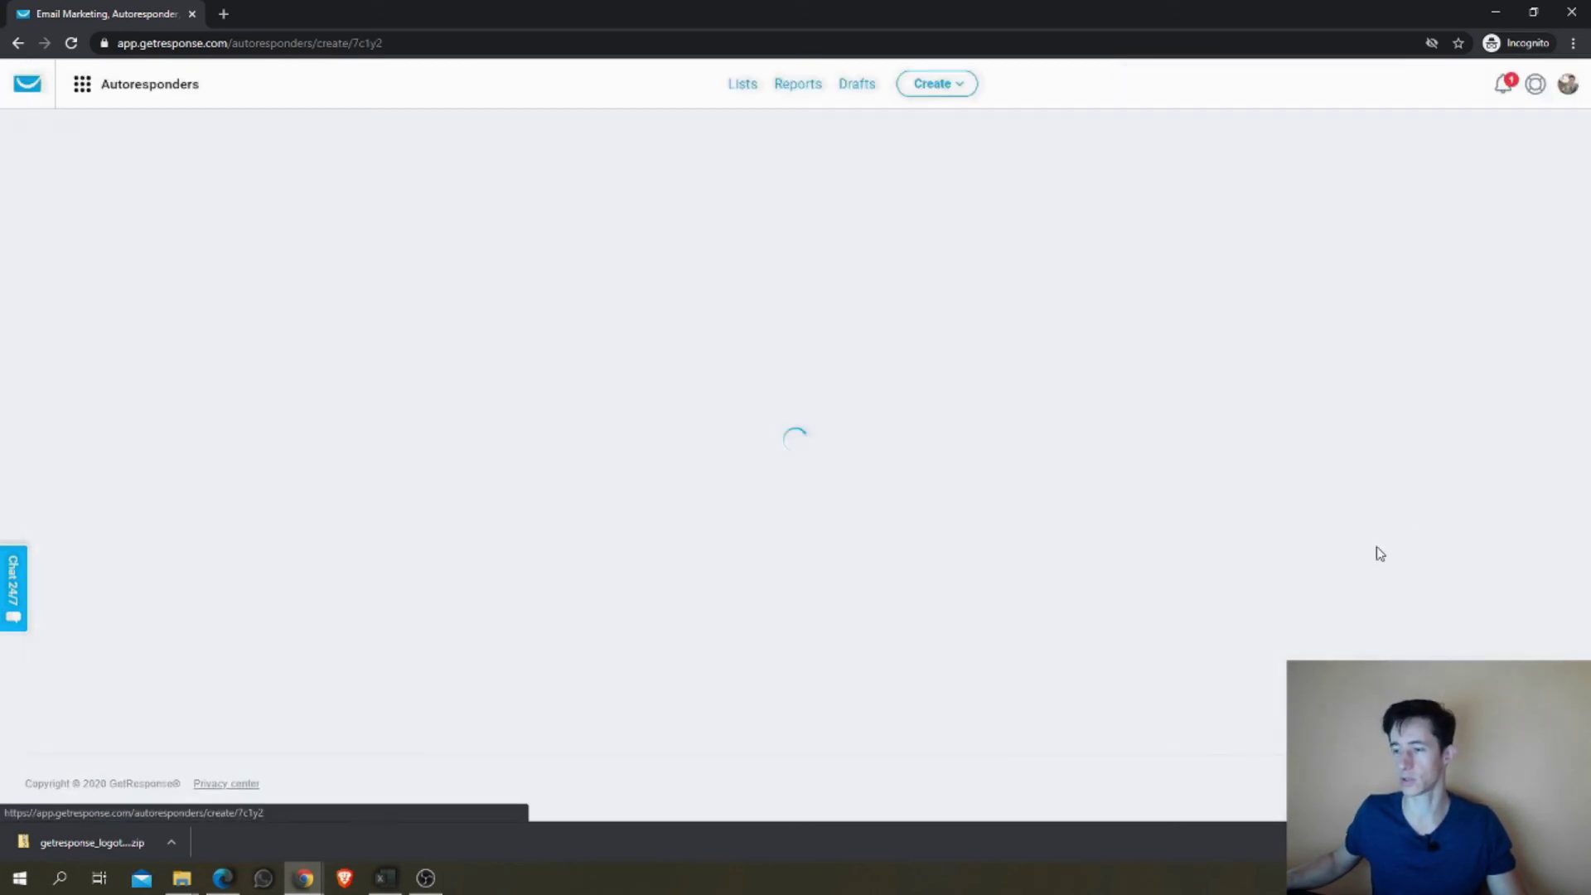
pyautogui.click(634, 264)
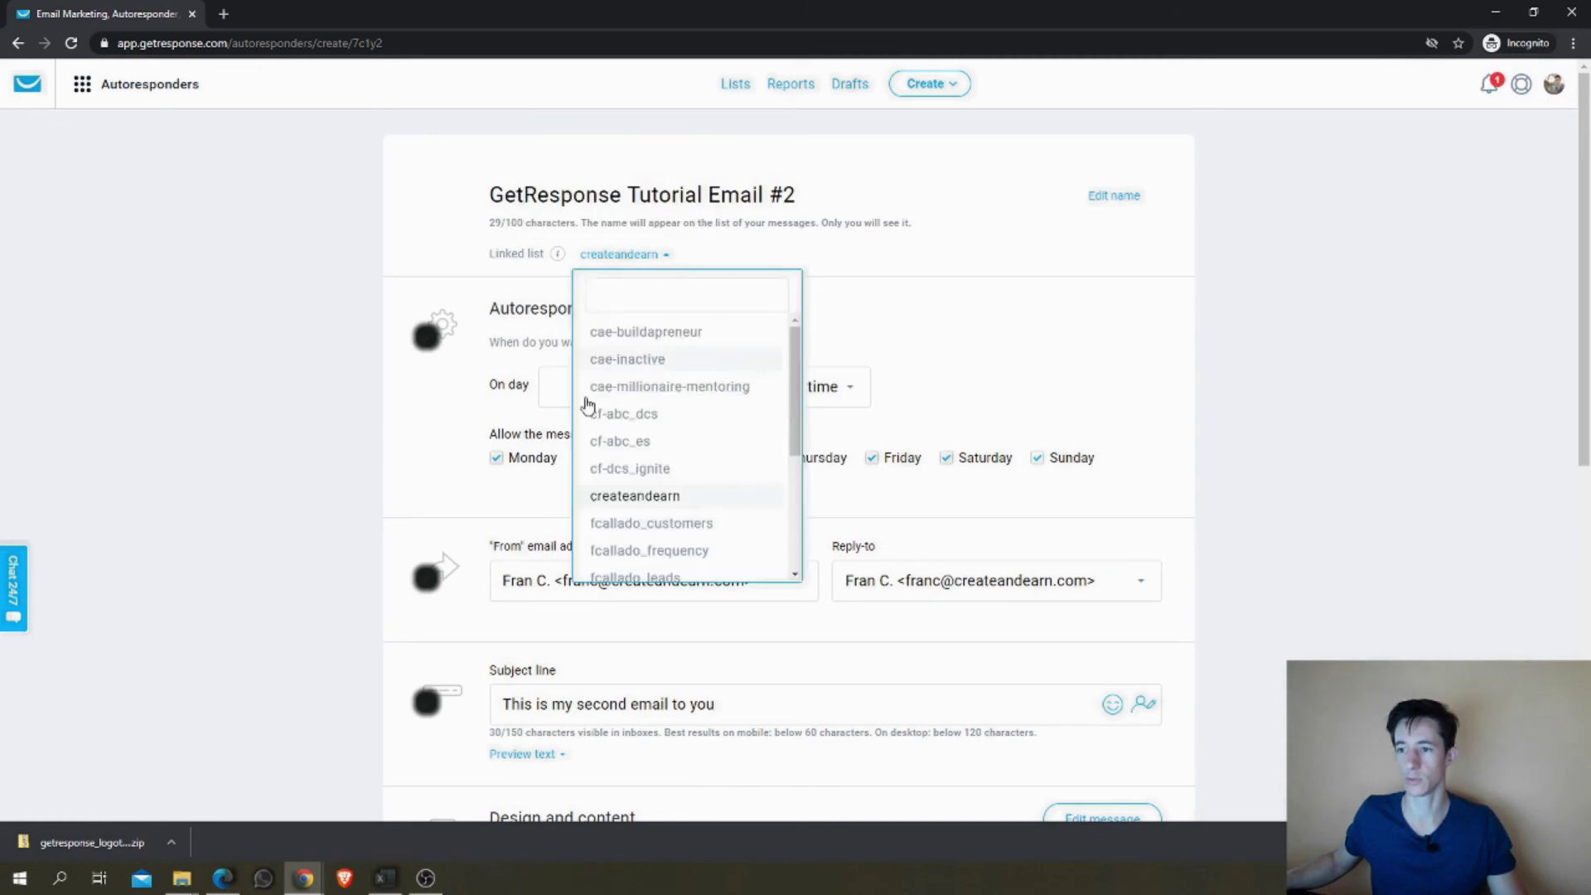
pyautogui.scroll(-5, 676, 485)
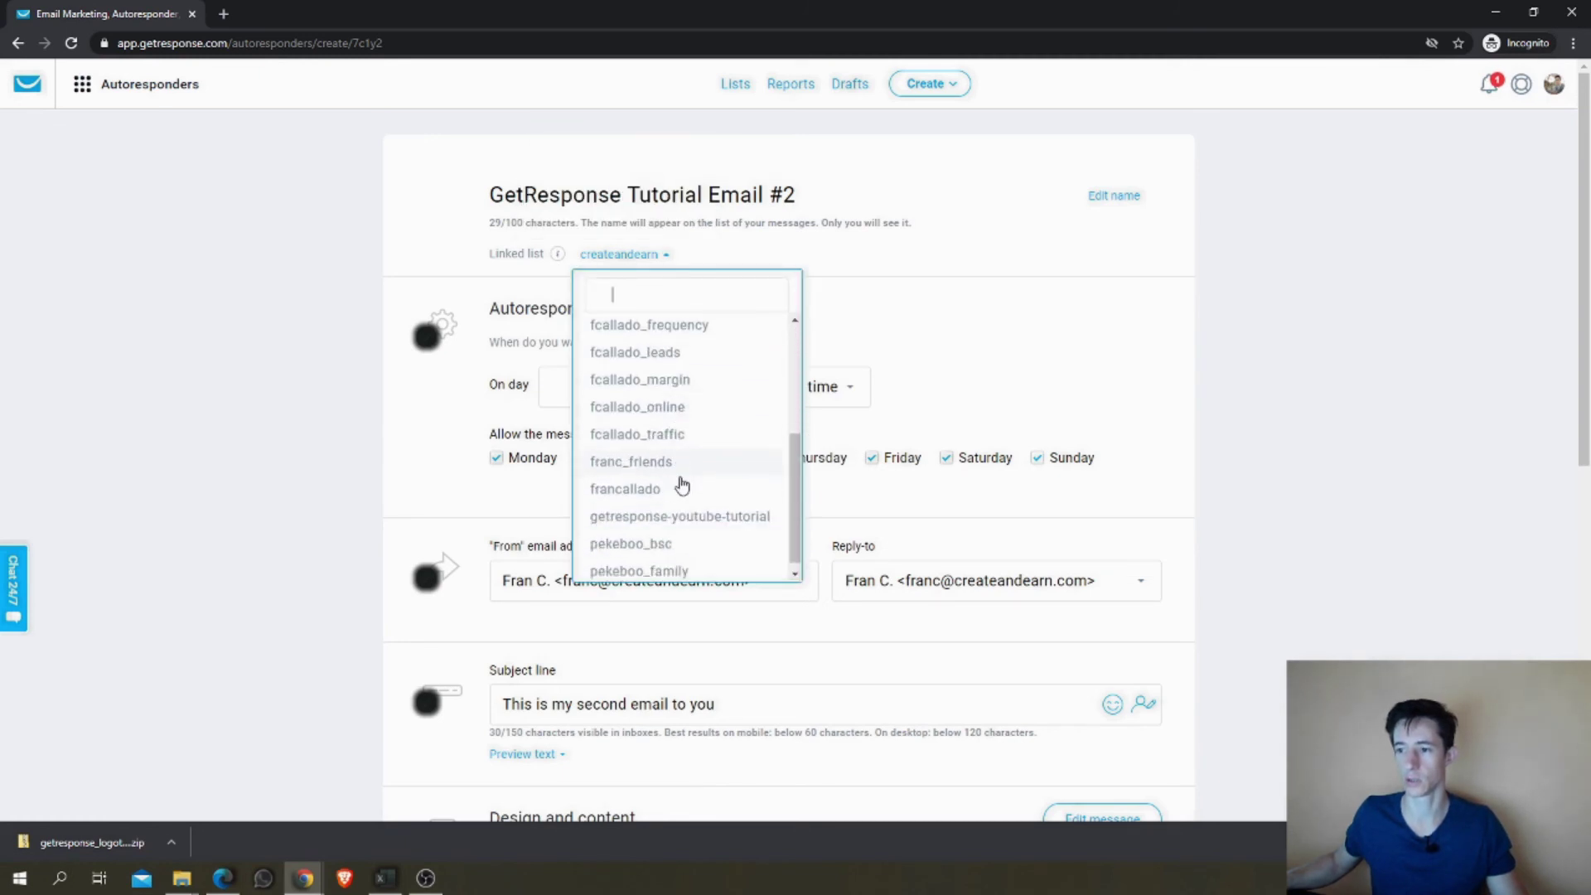
pyautogui.click(693, 513)
pyautogui.scroll(-8, 1186, 449)
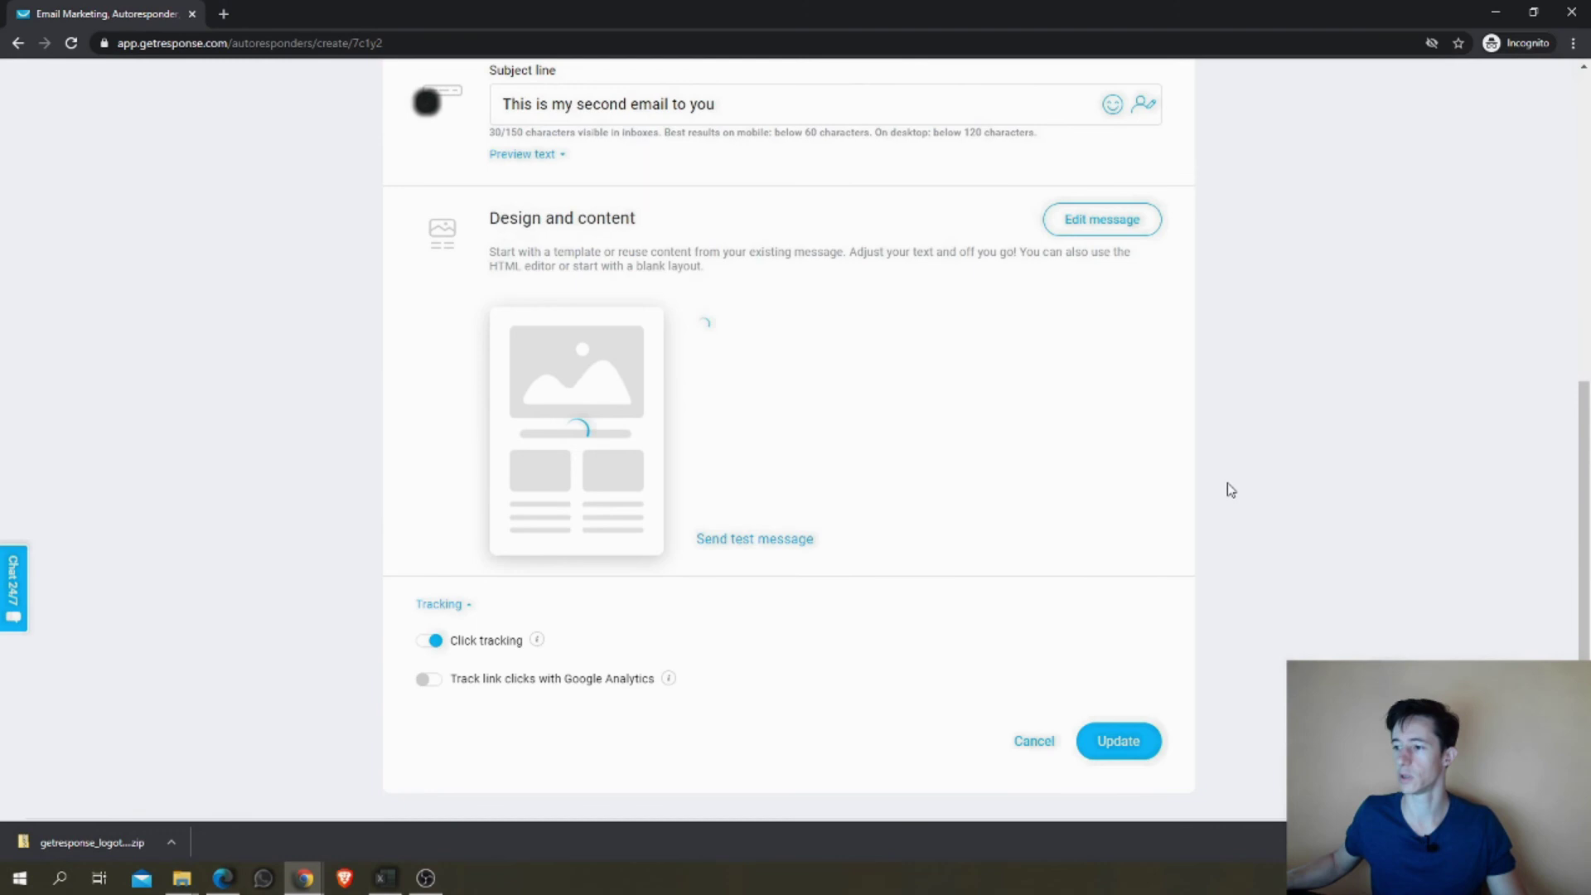
pyautogui.click(1132, 680)
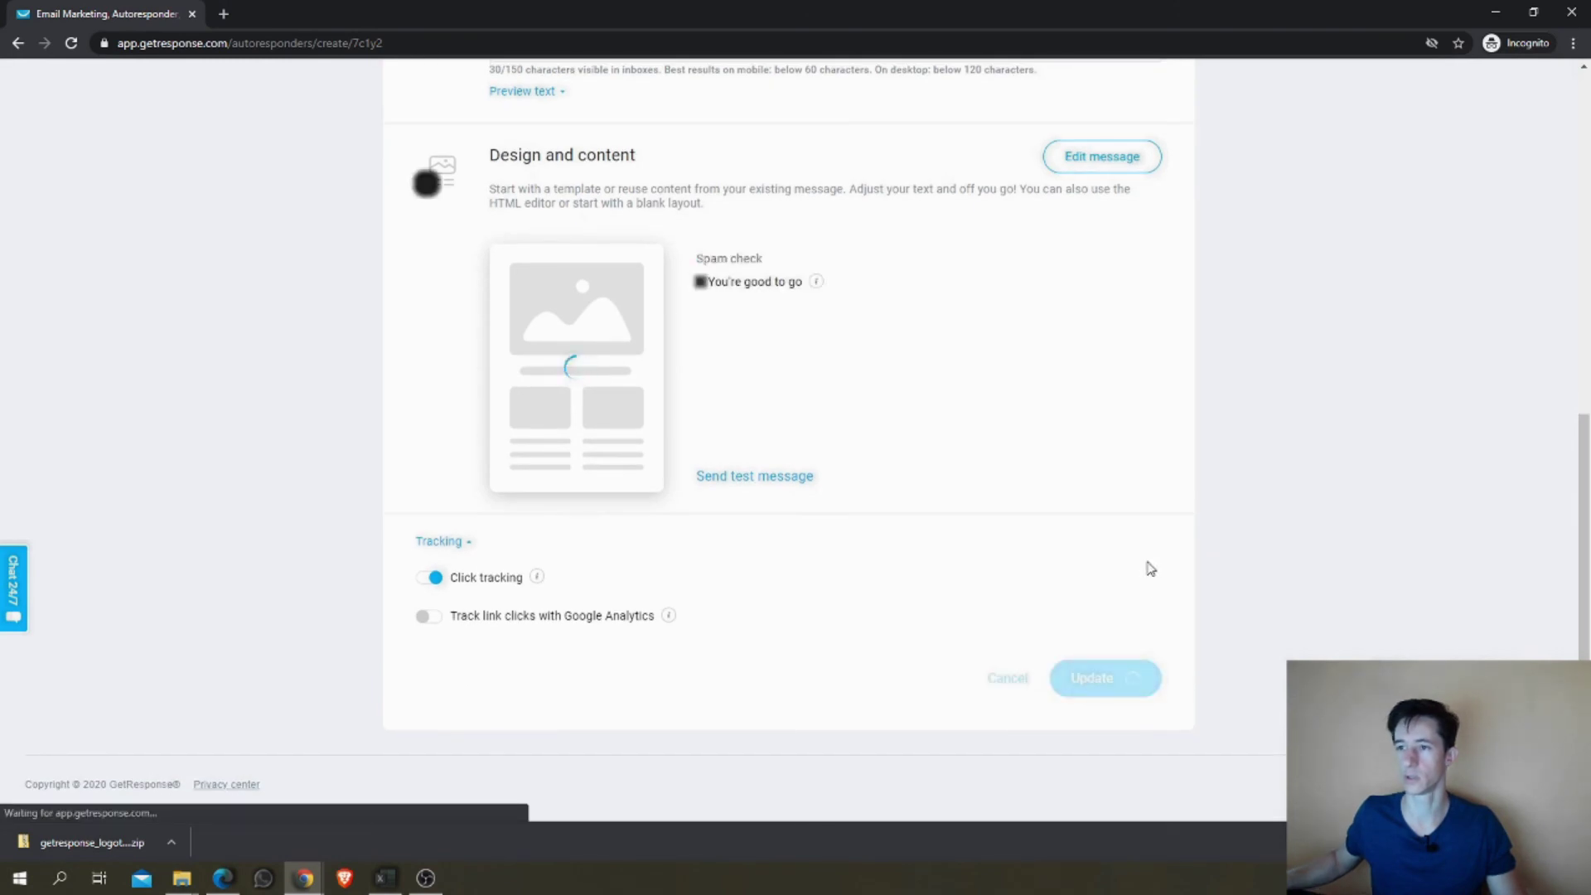
pyautogui.click(142, 84)
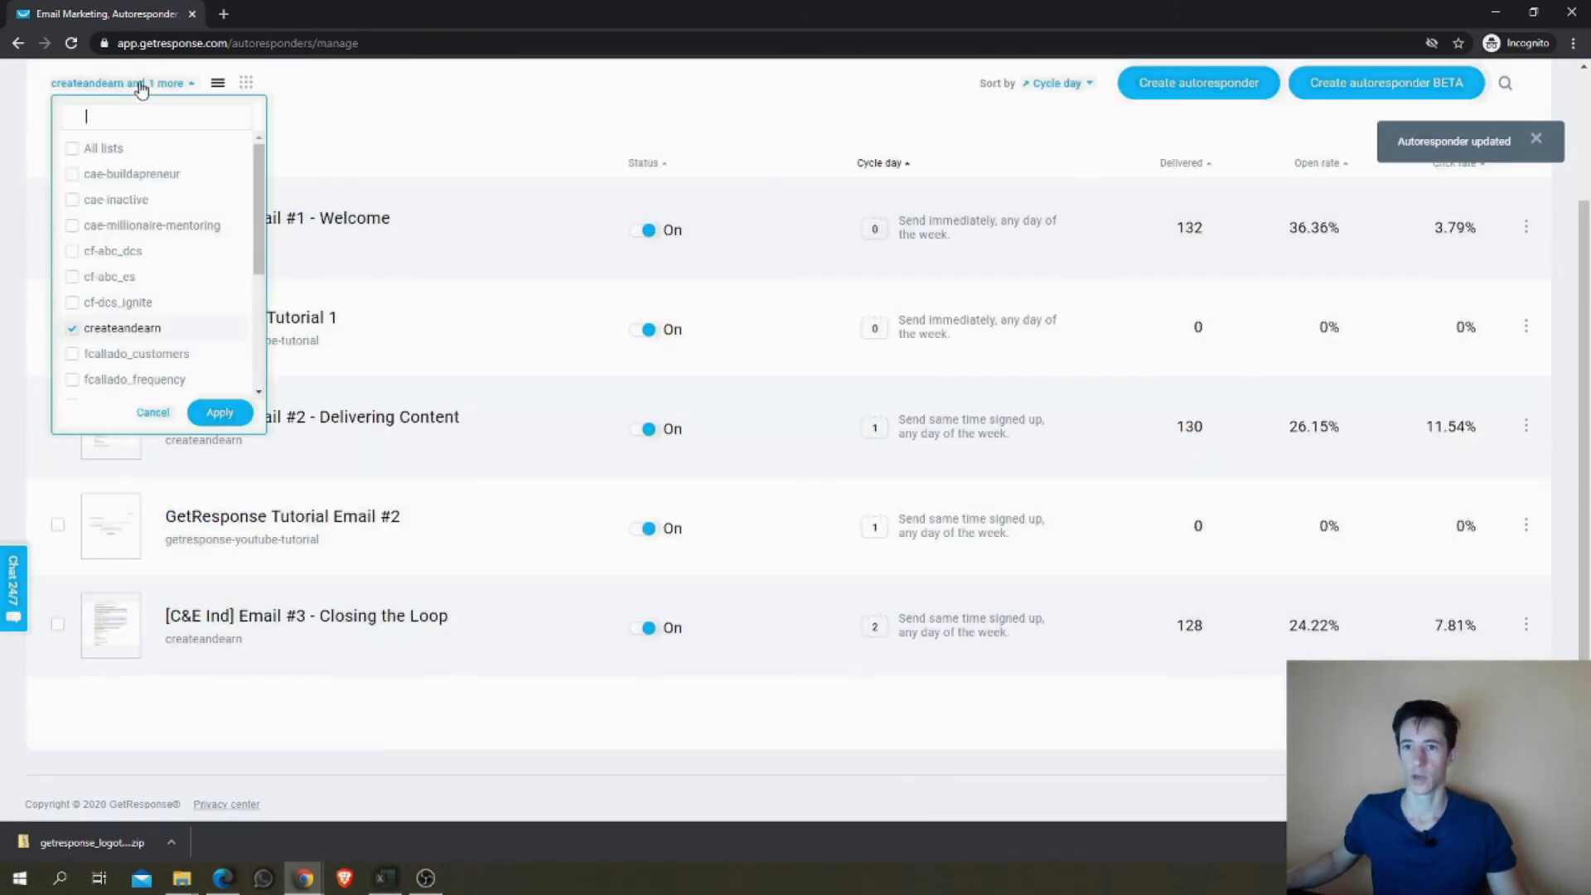
# Step: Filter the autoresponders to show only the getresponse-youtube-tutorial list
pyautogui.click(211, 419)
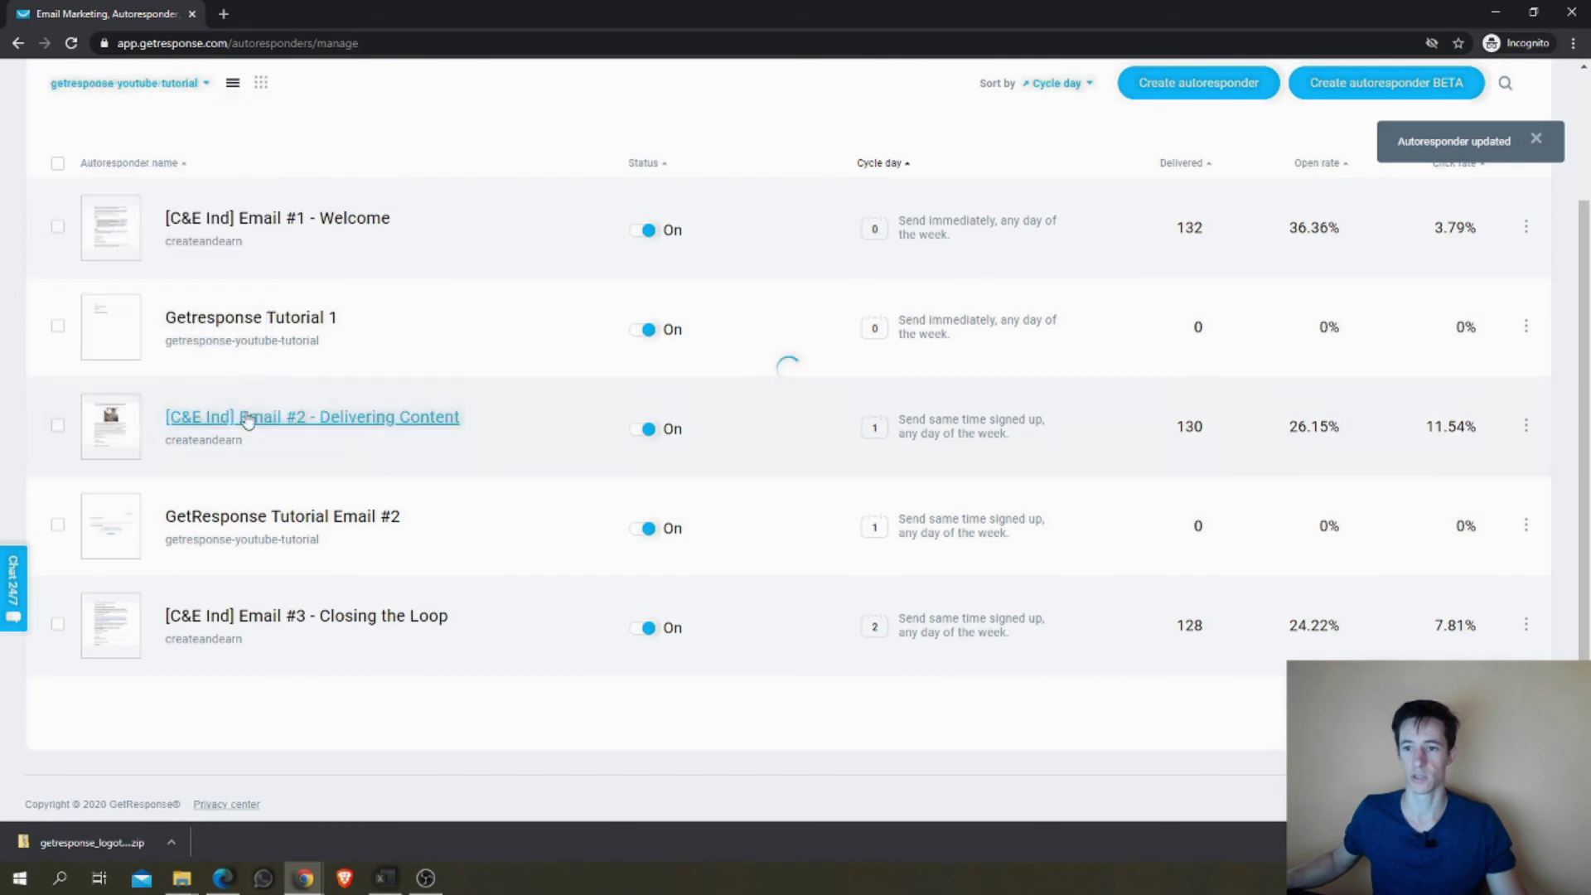